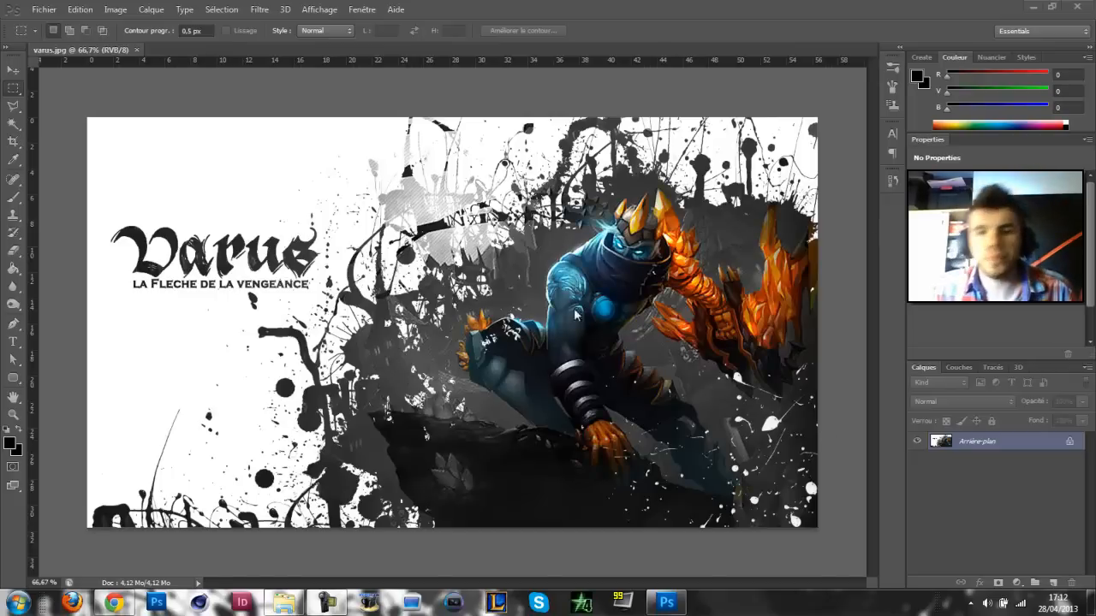
Close the varus.jpg image and switch to Chrome, showing the ToYz graphiste Facebook page before returning to the brush-photoshop.fr site.
click(137, 50)
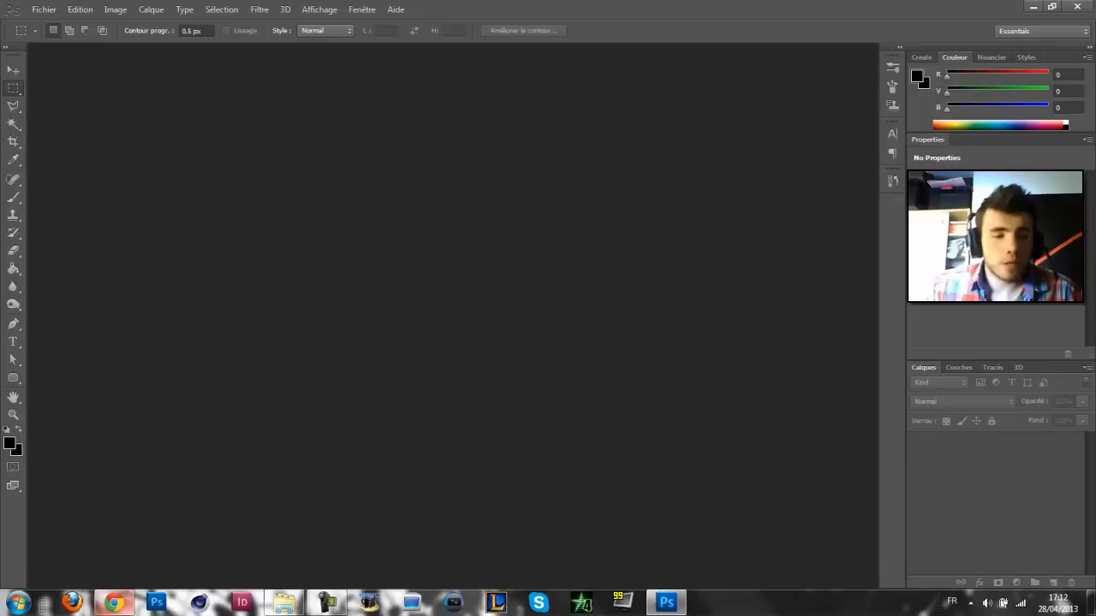
click(114, 603)
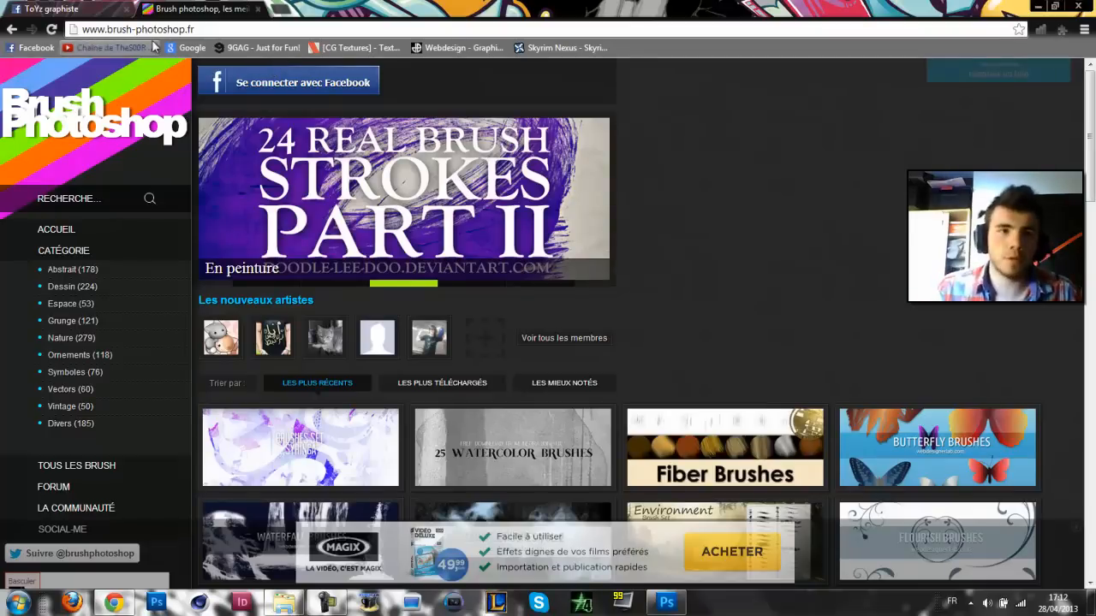
click(51, 8)
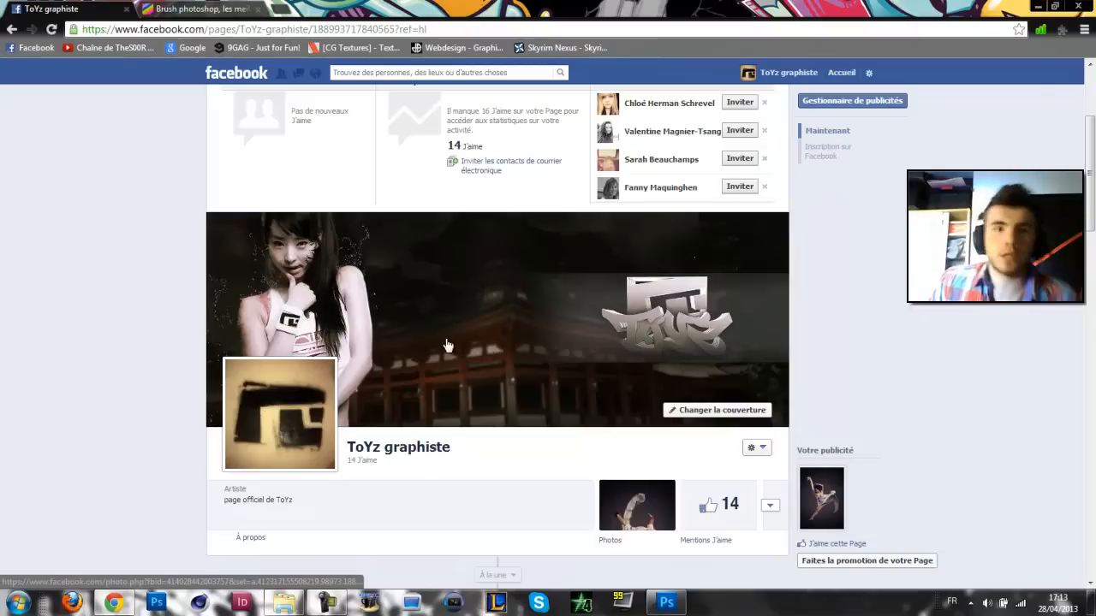
click(199, 8)
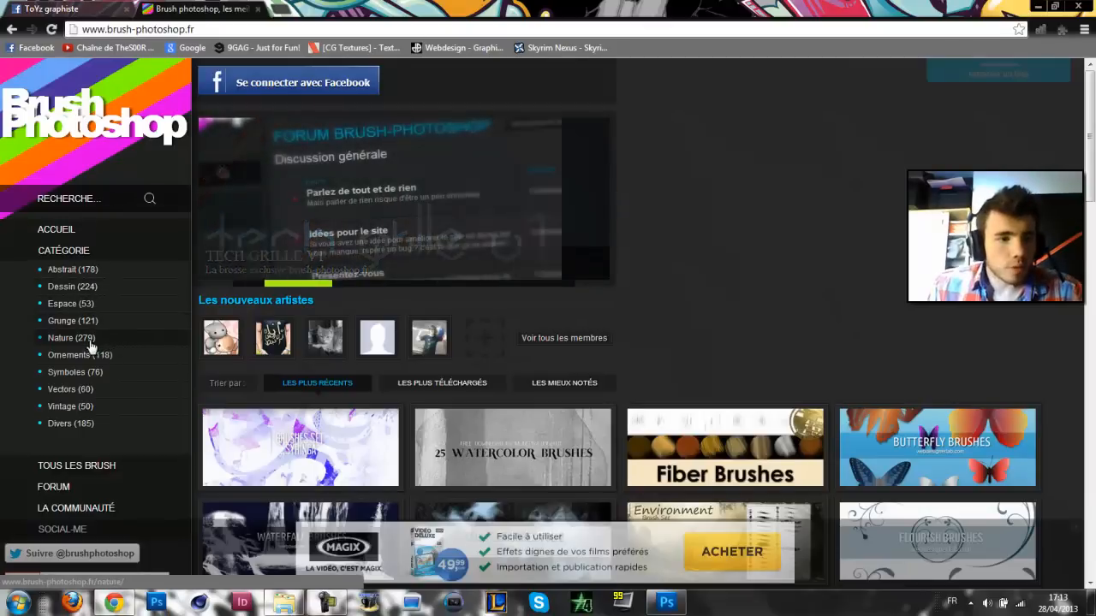
Browse the first two pages of the Grunge brush category for suitable brush sets.
click(68, 324)
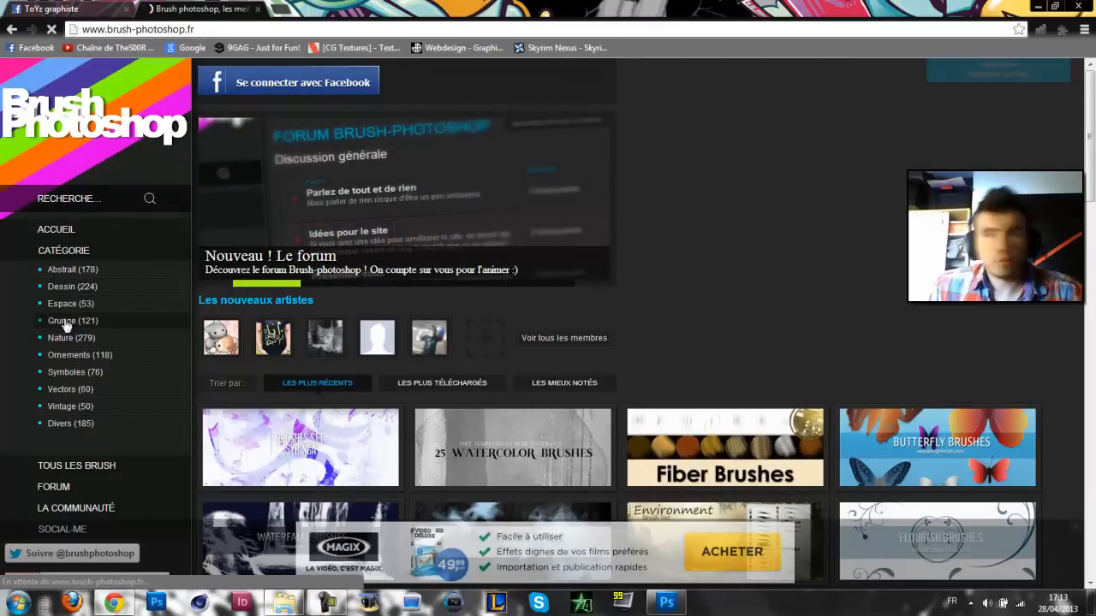
scroll(422, 310, down, 2)
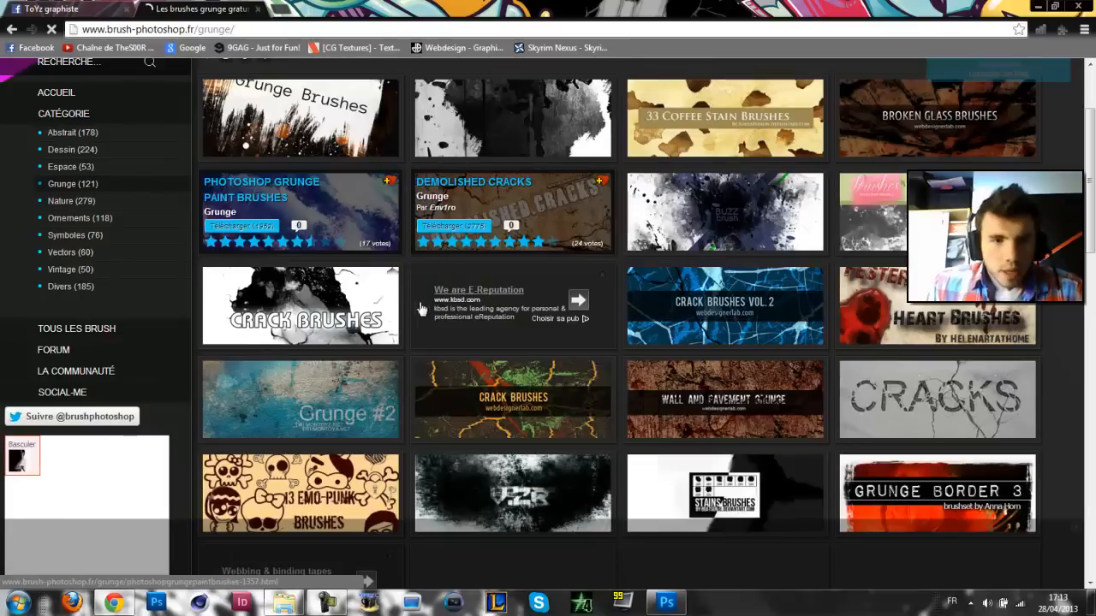
scroll(655, 274, down, 3)
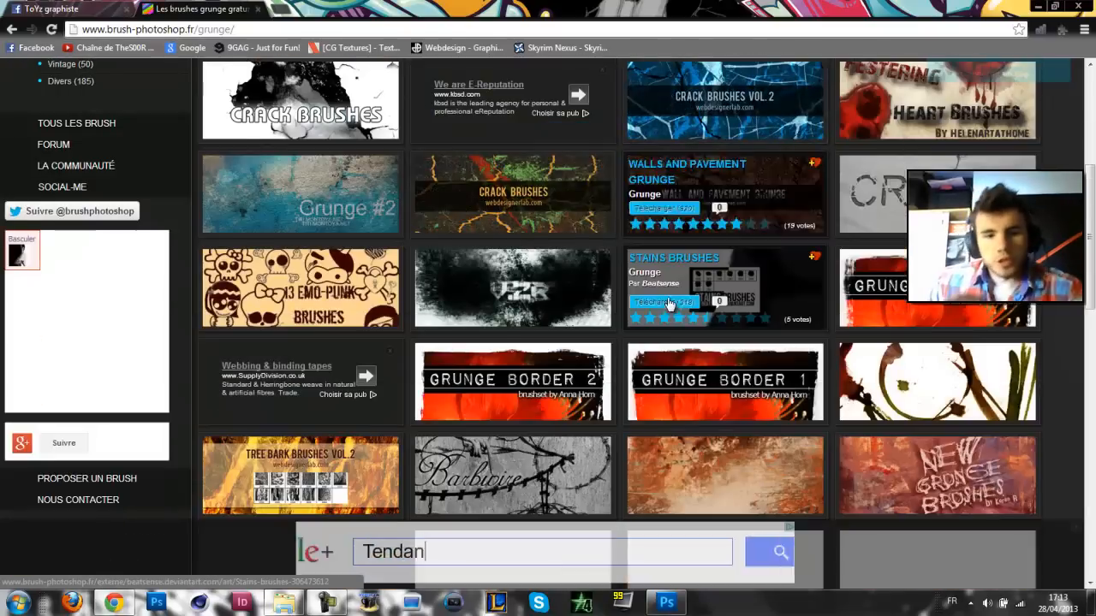
scroll(674, 368, down, 1)
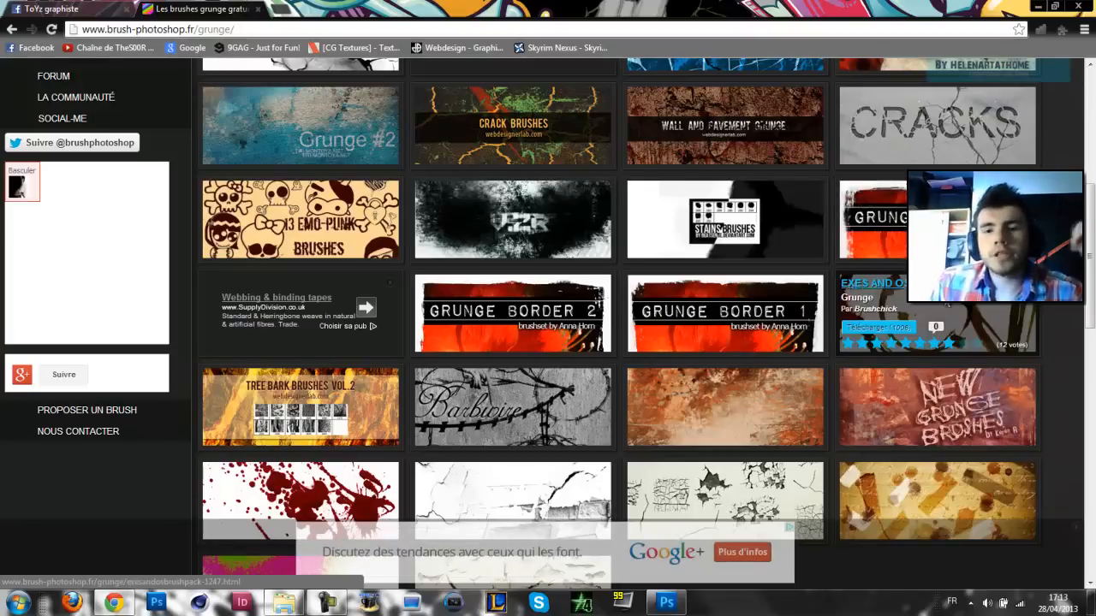
mouse_move(579, 223)
scroll(462, 317, down, 3)
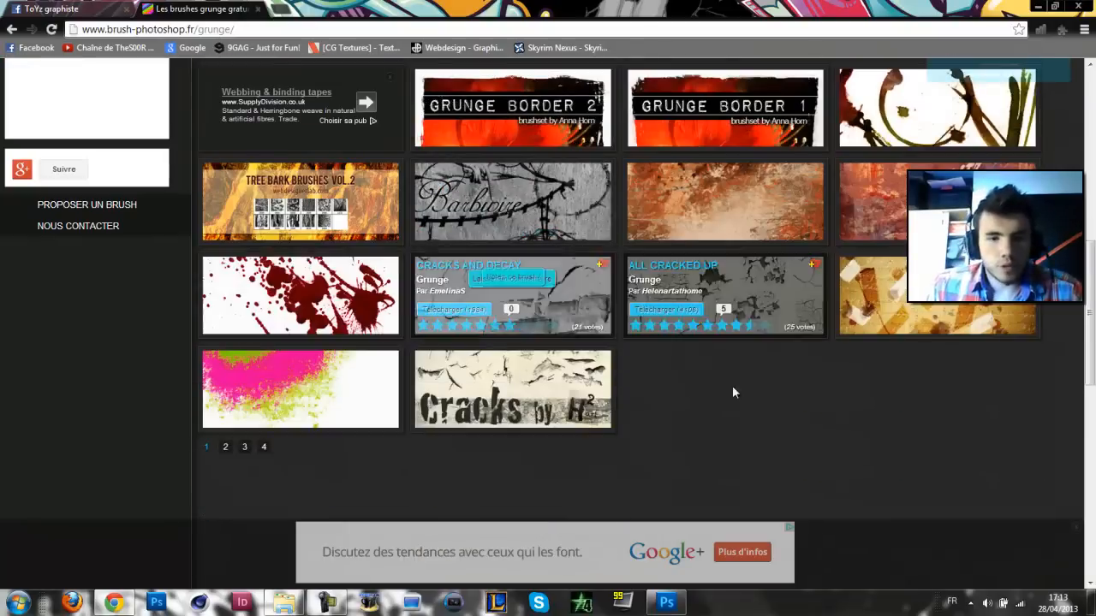
click(228, 448)
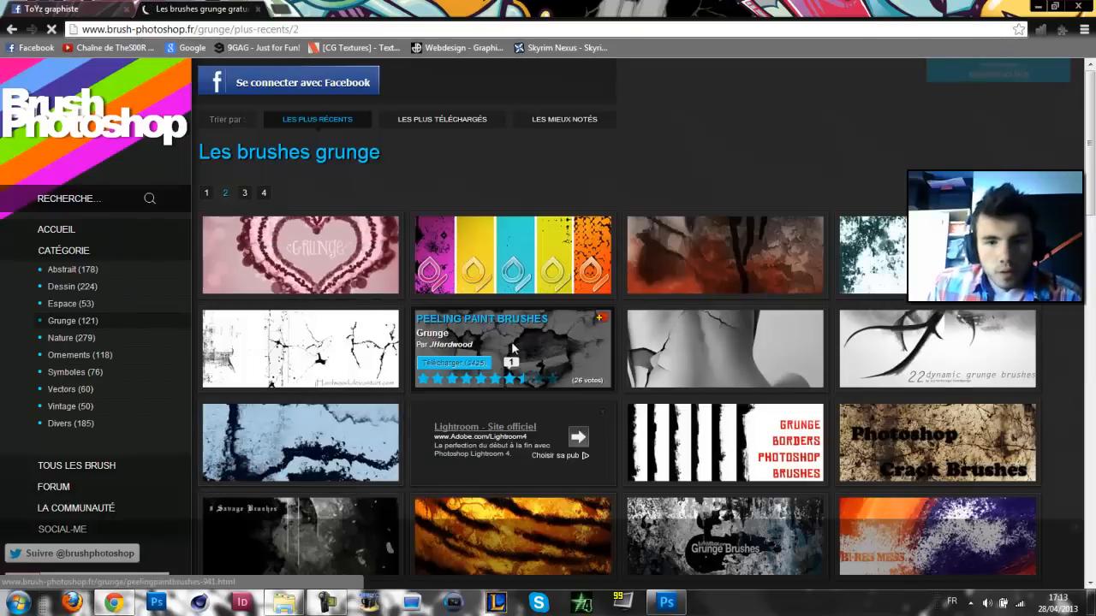
scroll(753, 368, down, 2)
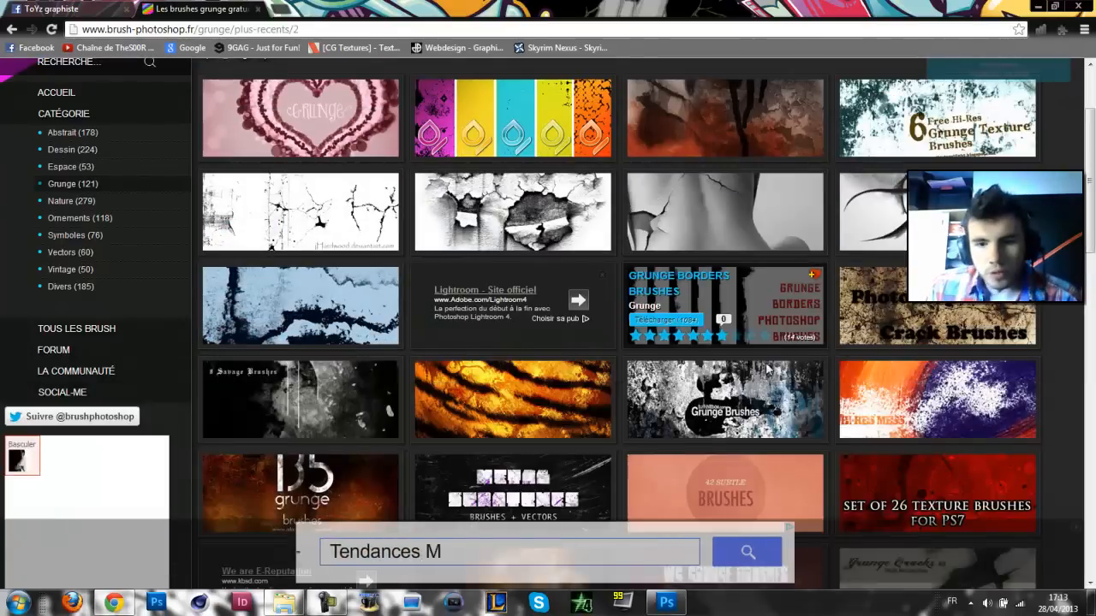
scroll(388, 456, down, 2)
scroll(743, 565, down, 4)
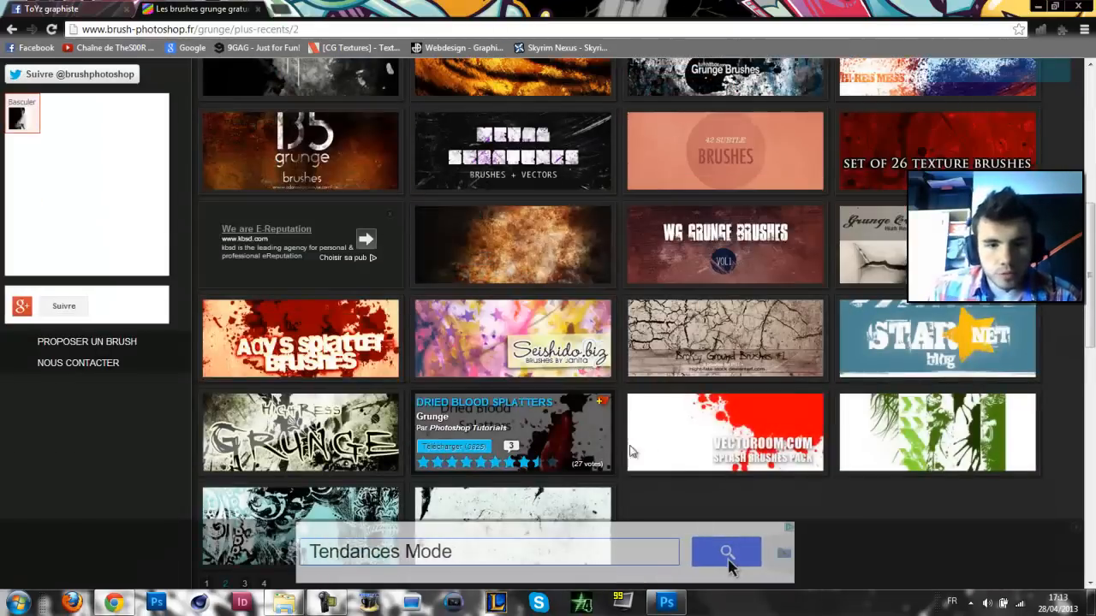
scroll(724, 388, up, 7)
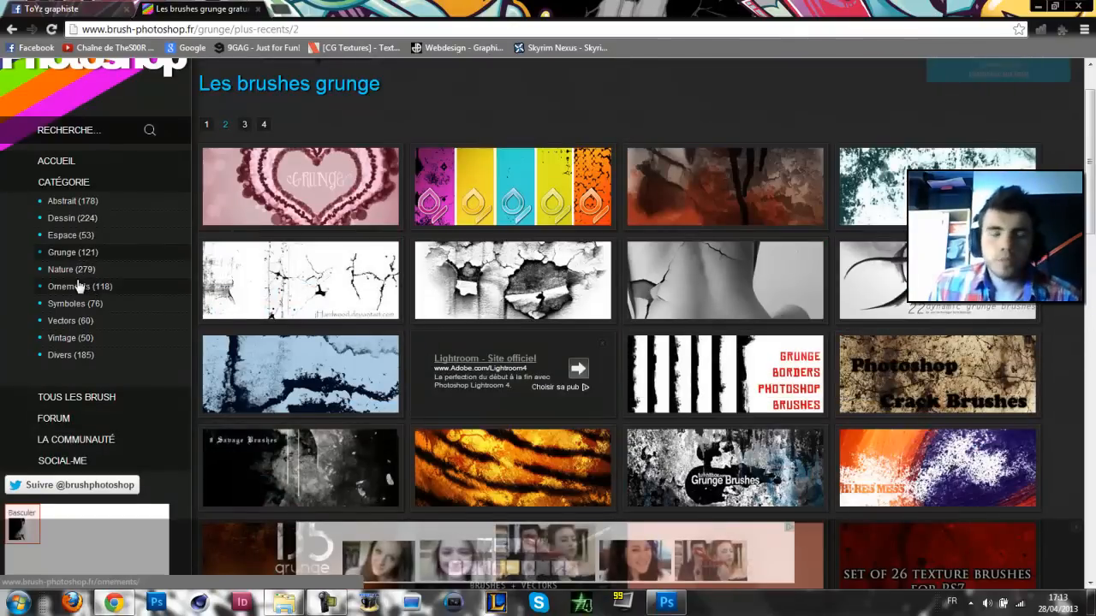
Download the Infinity Brush Set from the Vectors category and close the brush site.
click(67, 321)
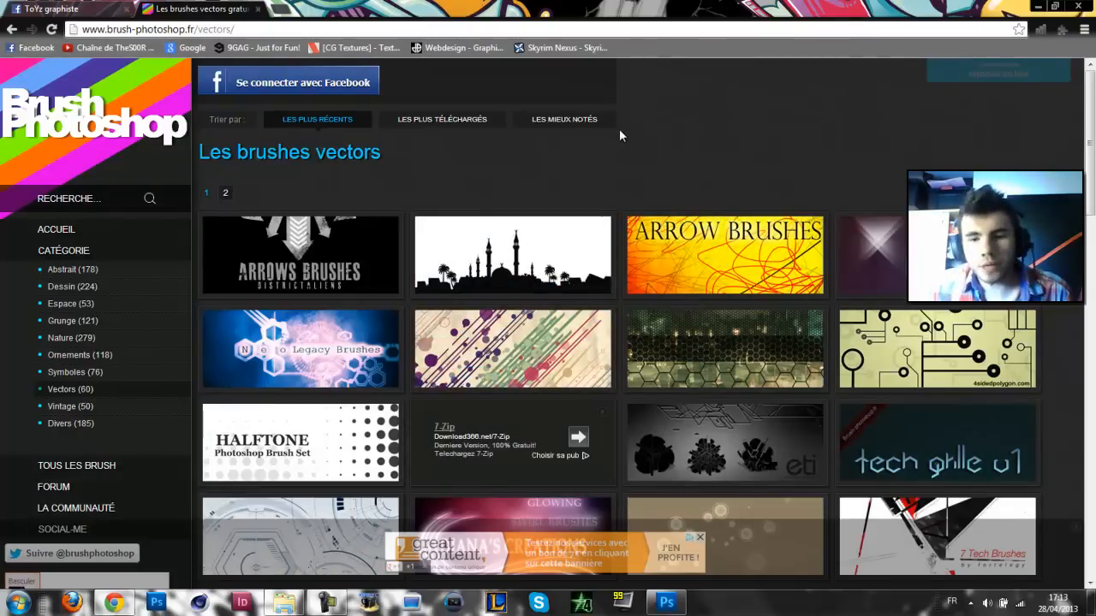
scroll(617, 136, down, 3)
scroll(471, 365, down, 2)
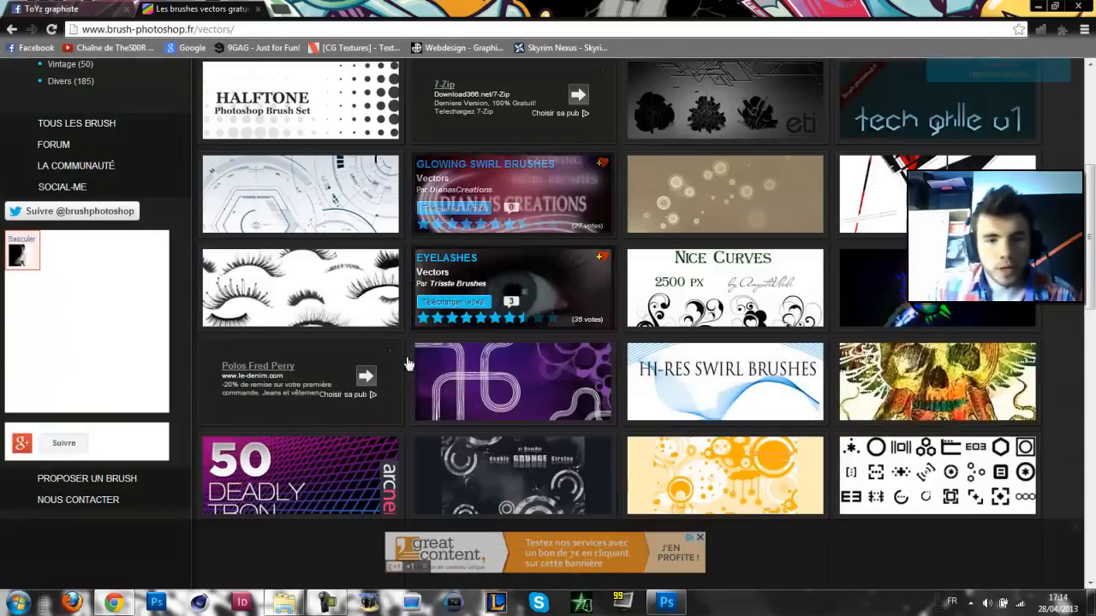
scroll(514, 411, down, 2)
scroll(525, 444, down, 1)
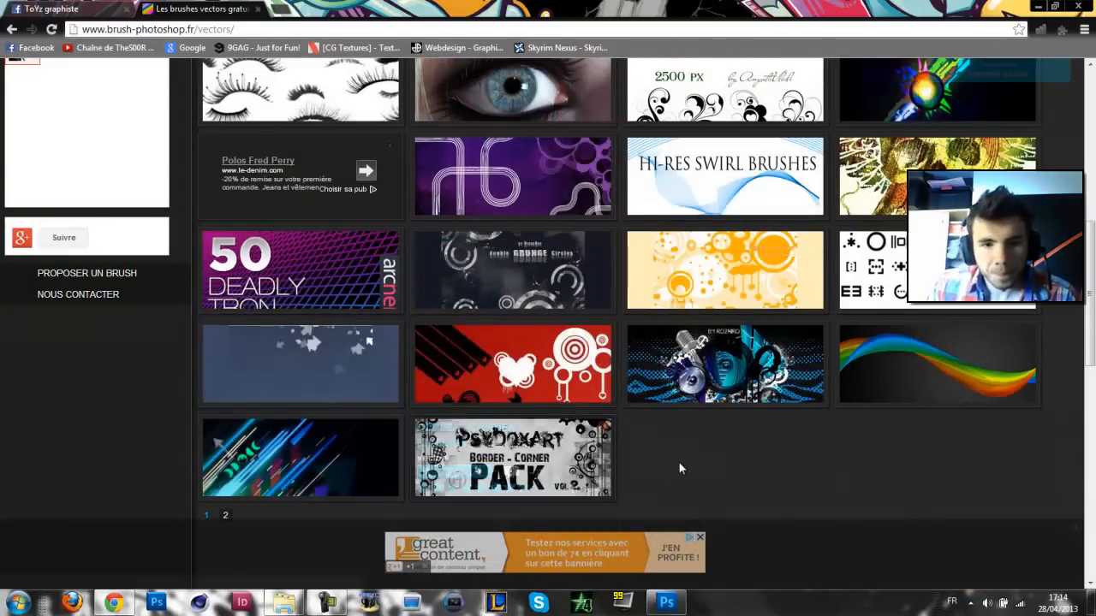
scroll(662, 451, down, 1)
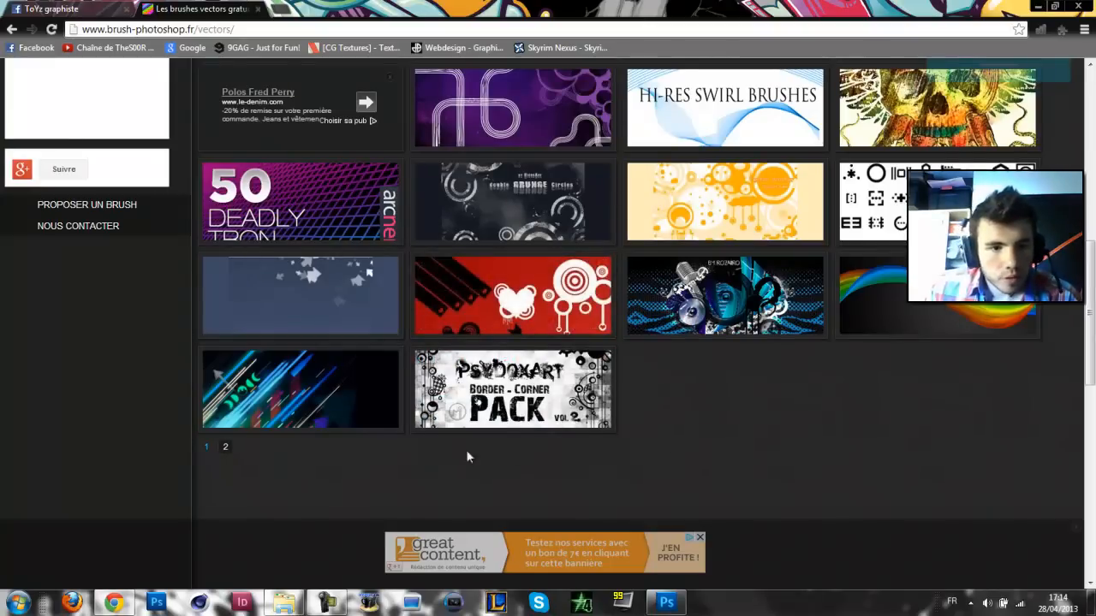
mouse_move(327, 379)
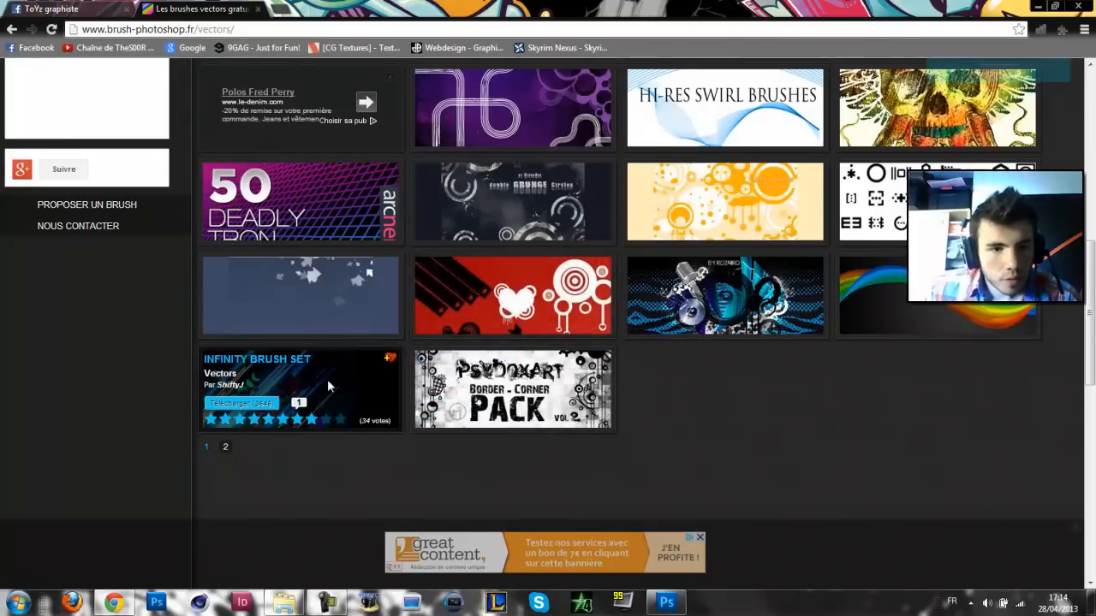
click(232, 366)
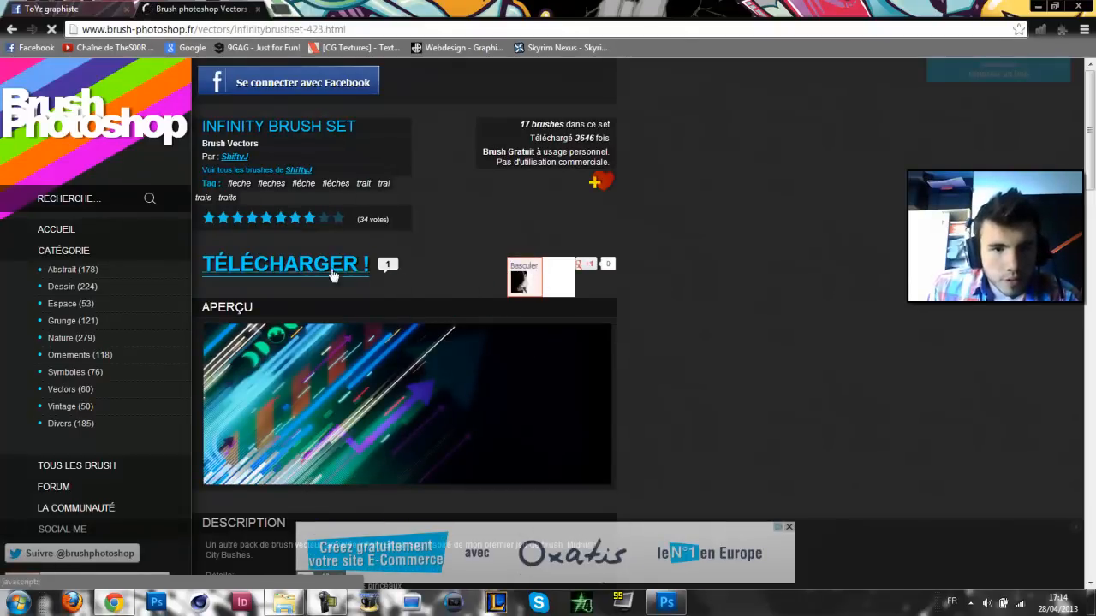
click(299, 270)
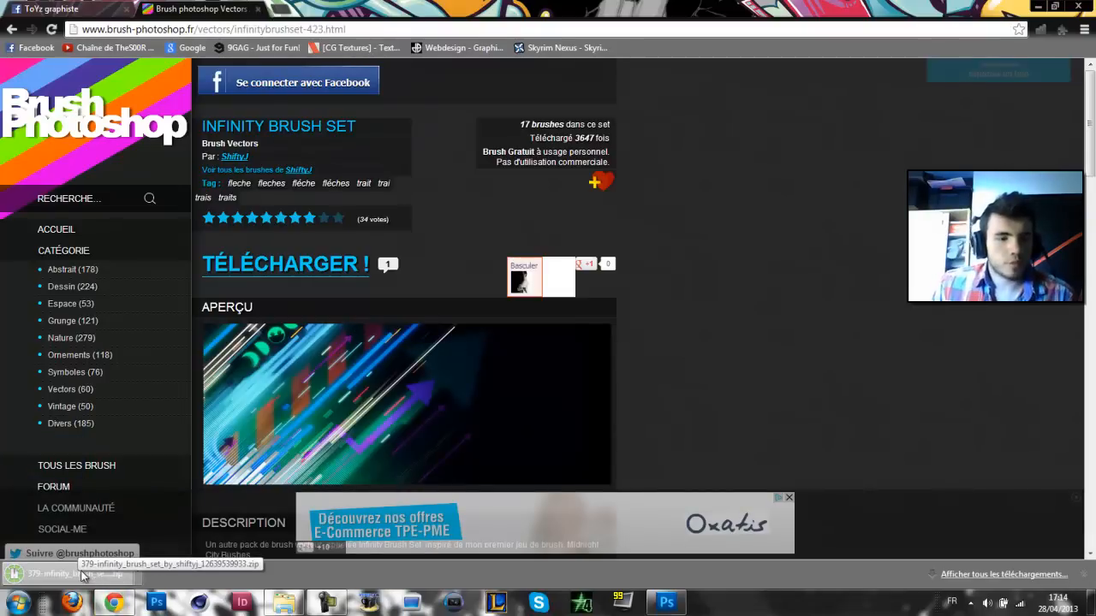
click(257, 9)
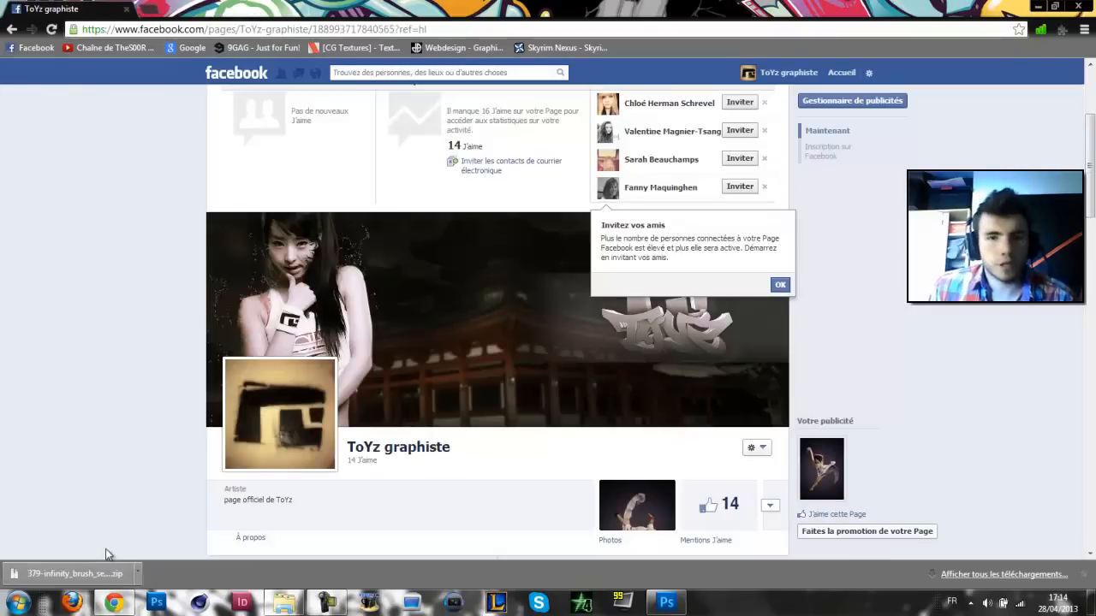
Open the downloaded Infinity Brush Set archive in WinRAR and select its ABR brush file.
click(102, 581)
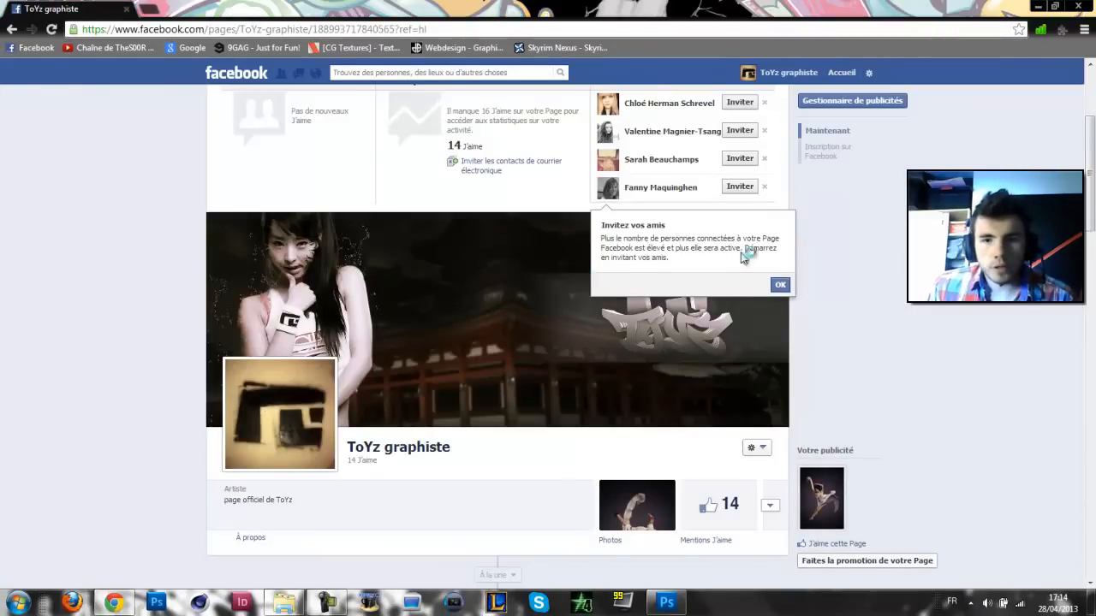
drag(551, 176, 682, 135)
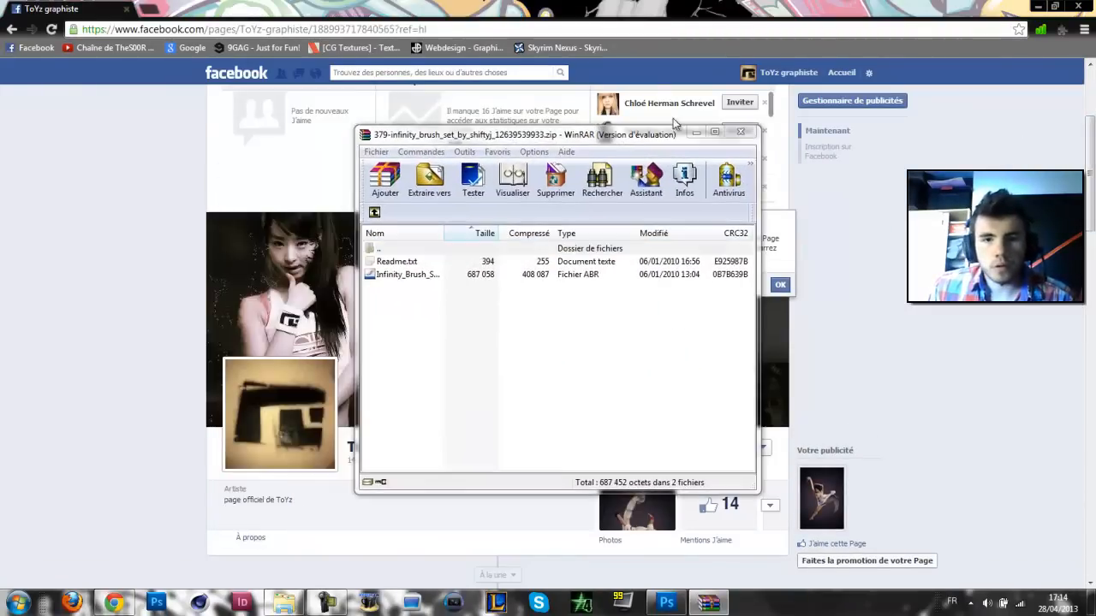
click(623, 318)
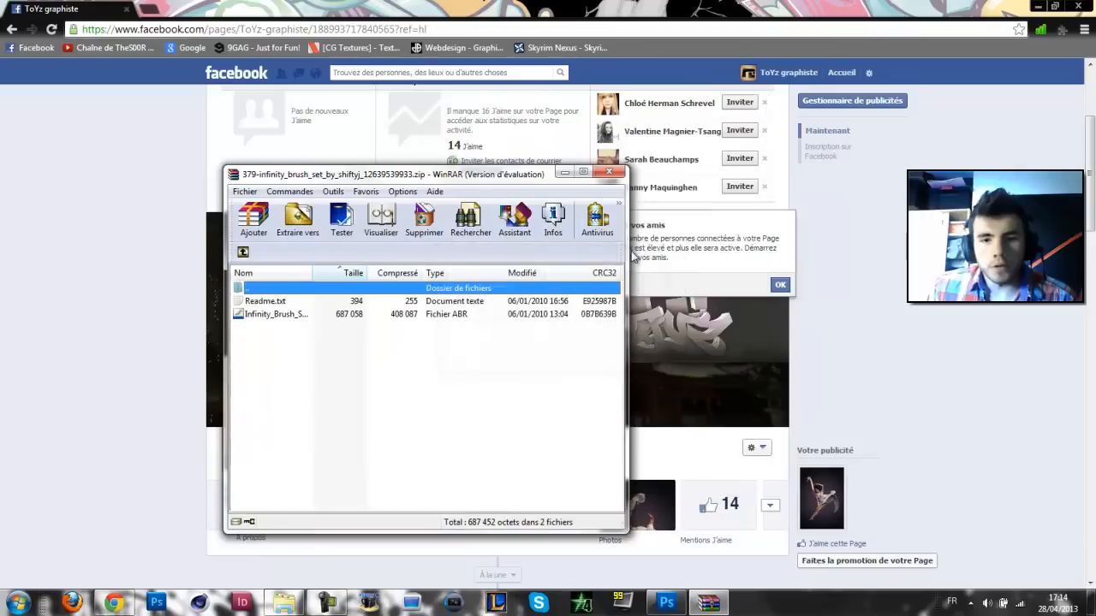
drag(524, 180, 732, 78)
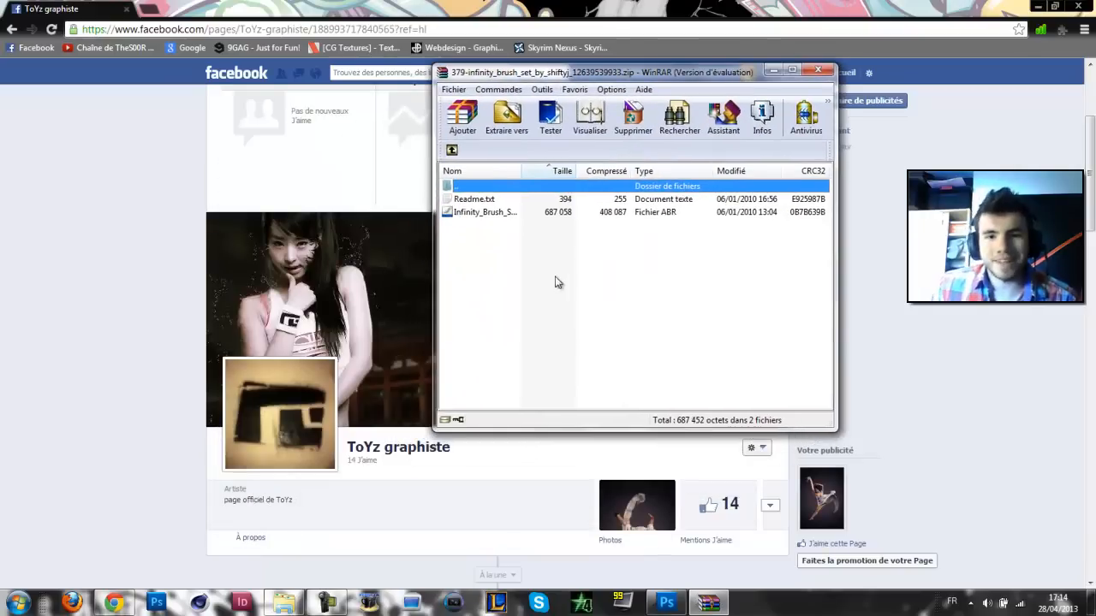
click(496, 214)
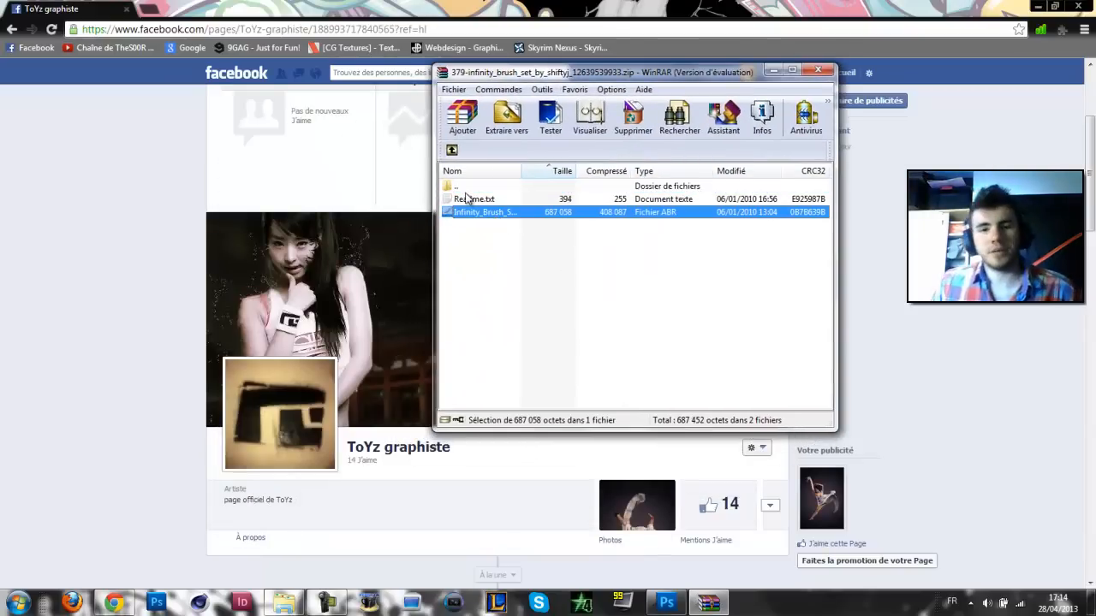
click(469, 200)
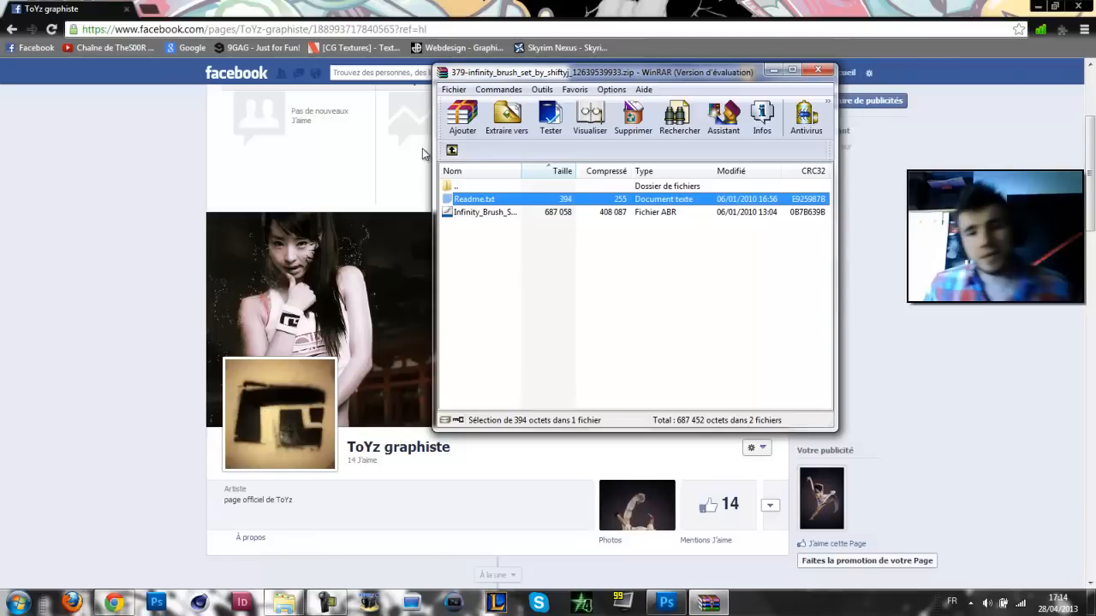
click(480, 213)
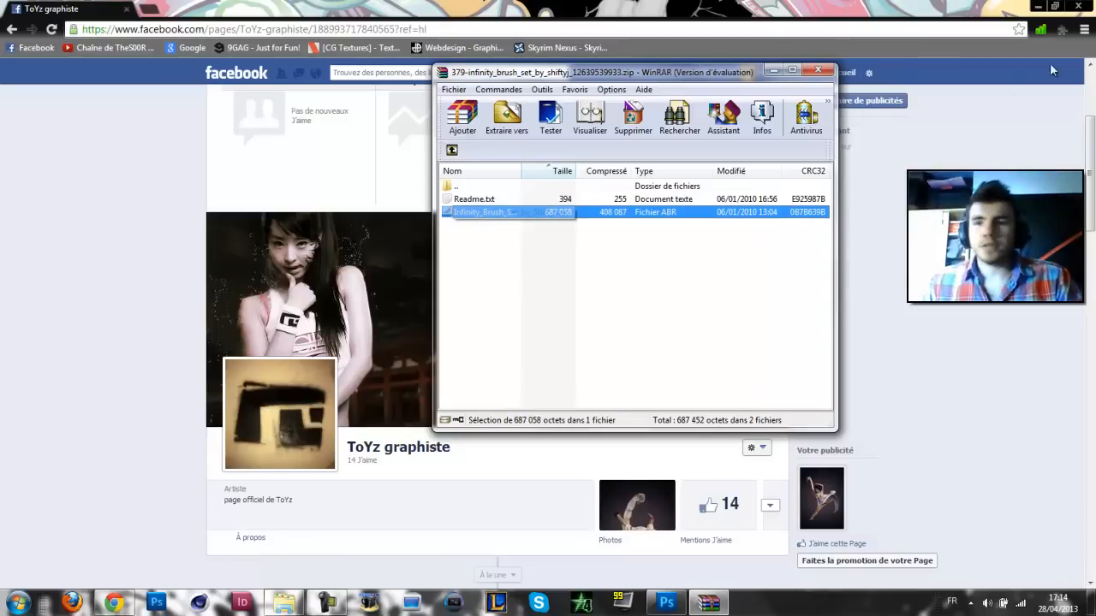
Minimize the Chrome and Photoshop windows, extract the selected ABR brush file to the desktop, and close the archive.
click(1037, 6)
click(1033, 7)
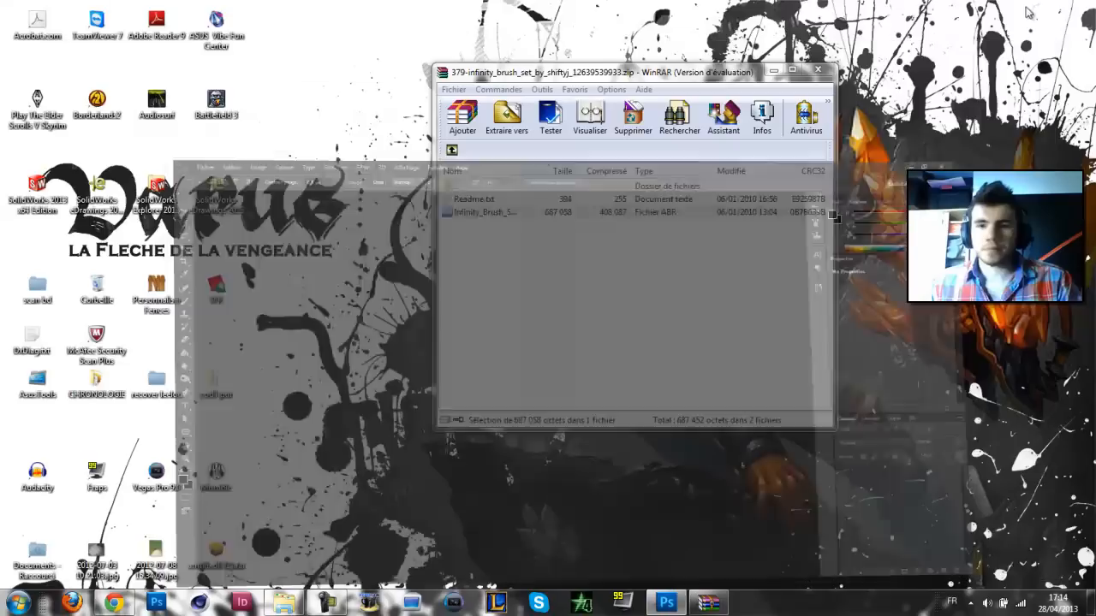
drag(543, 213, 358, 115)
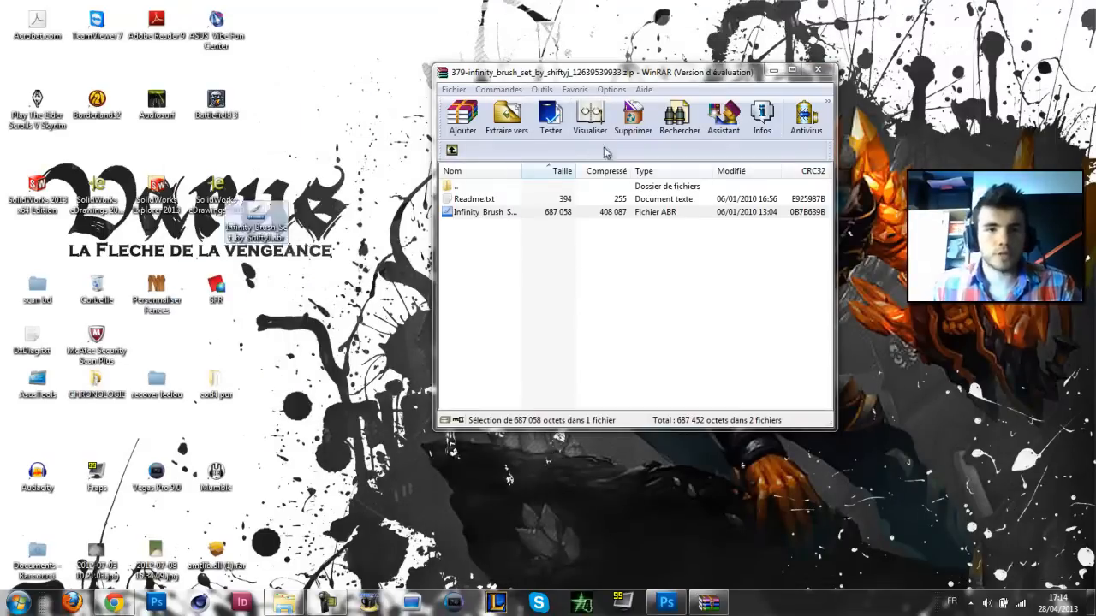
drag(602, 73, 429, 88)
click(644, 84)
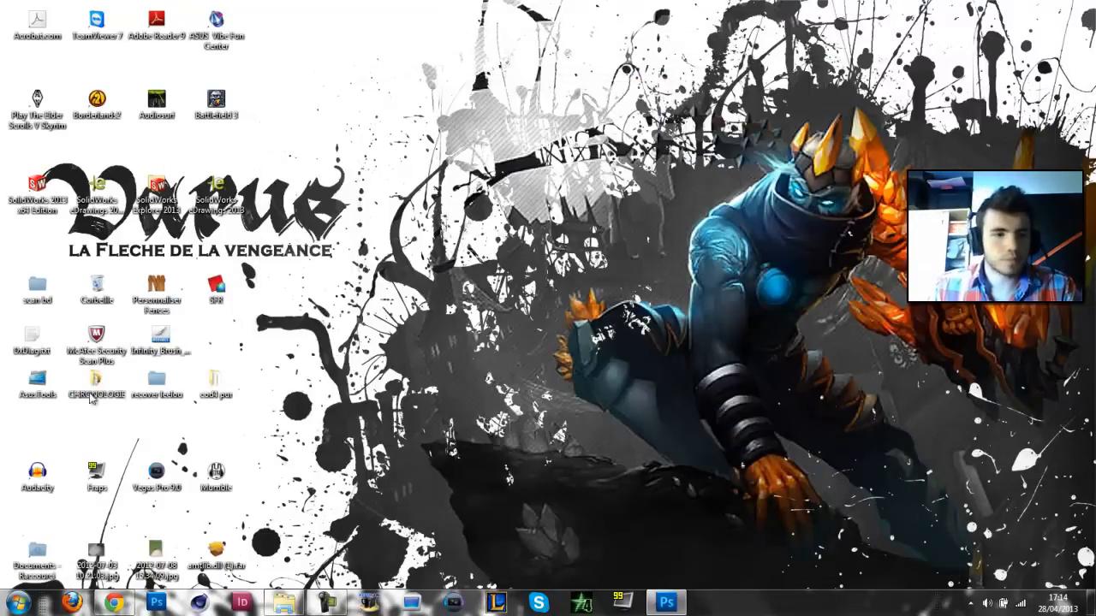
Delete the McAfee Security Scan Plus shortcut from the desktop and confirm moving it to the recycle bin.
right_click(96, 351)
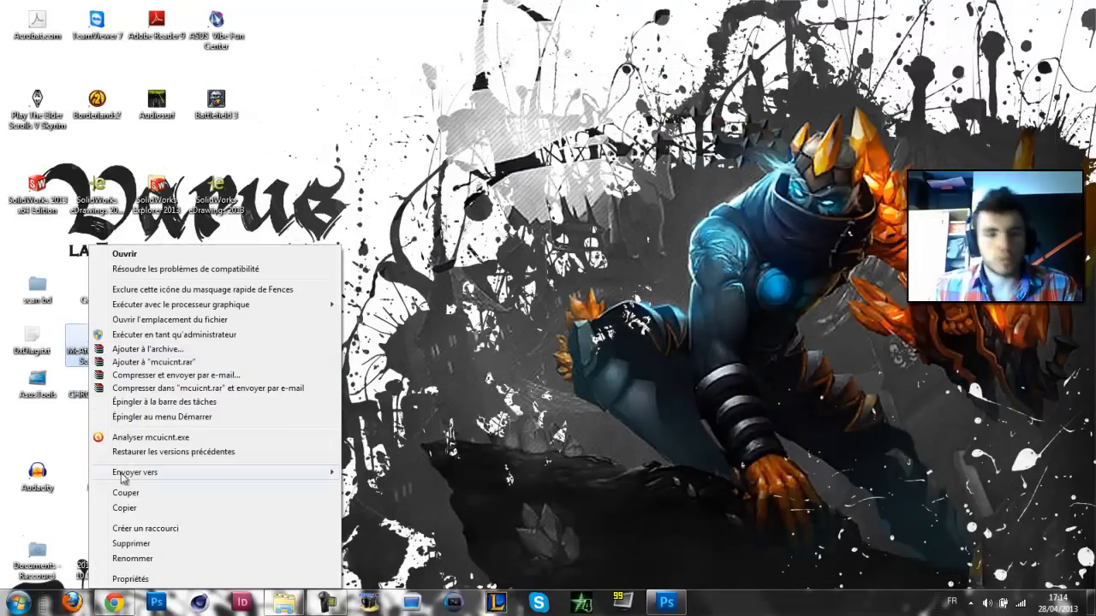
click(150, 544)
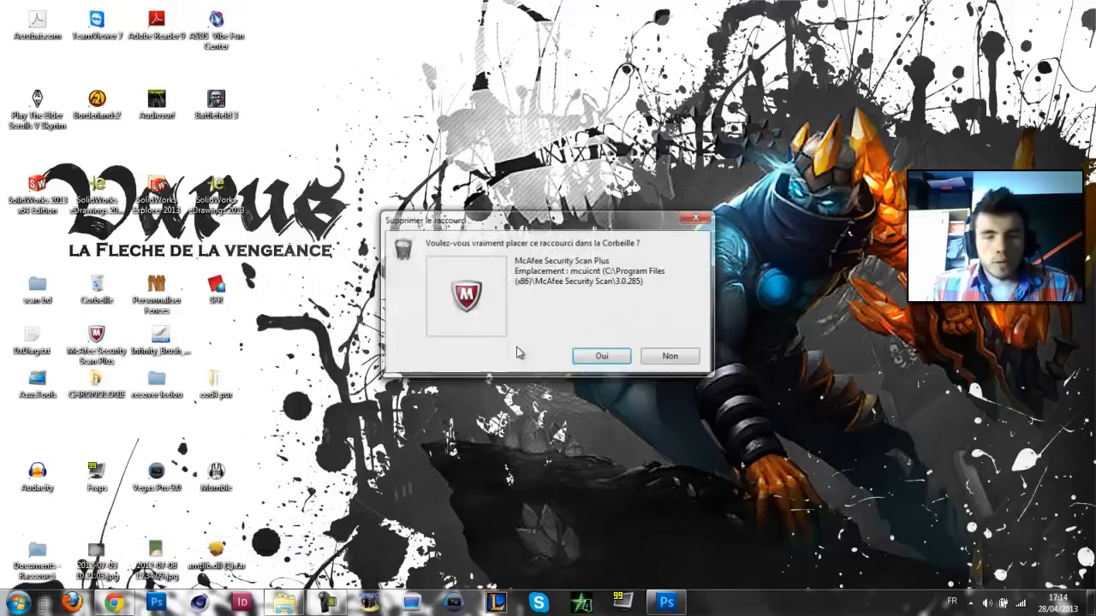
click(599, 357)
Move the Infinity brush file into the spot freed by the McAfee shortcut and switch to Photoshop.
click(104, 341)
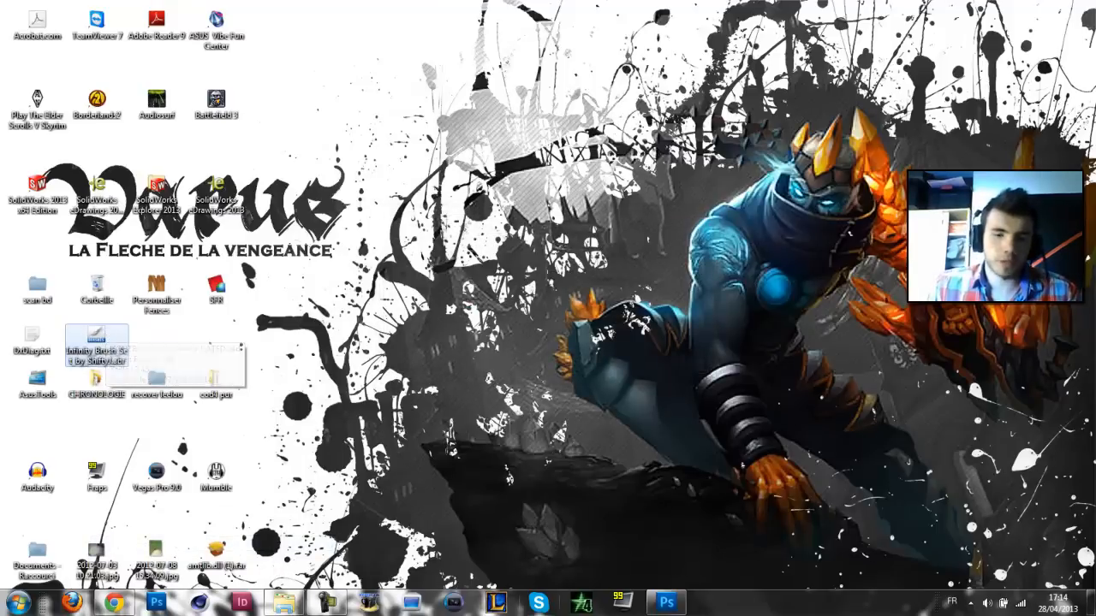
click(667, 604)
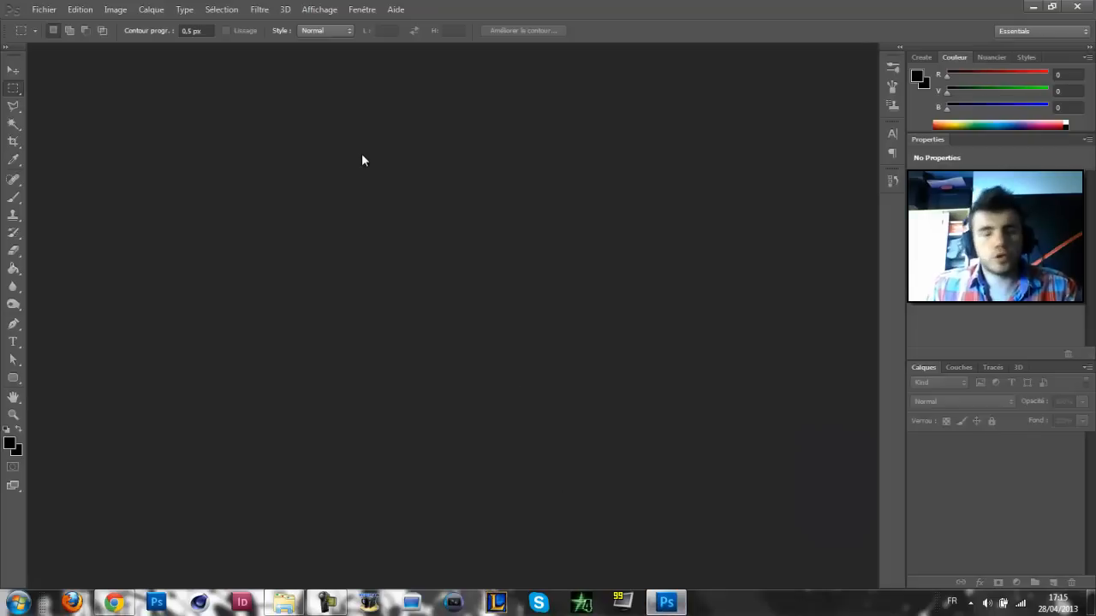
Open the image arrow.jpg.
click(52, 11)
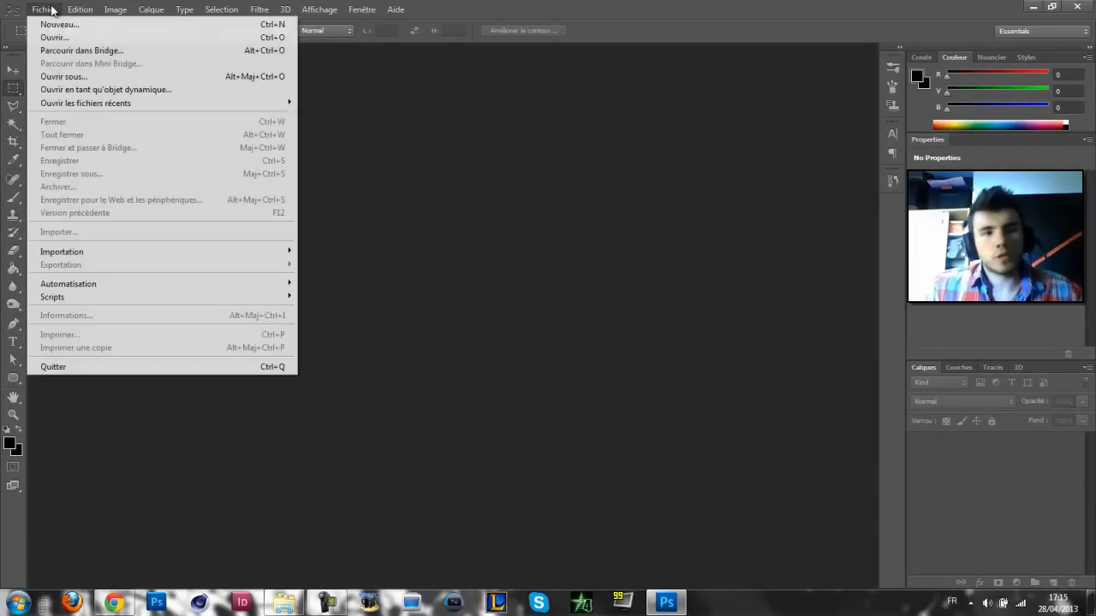
click(55, 37)
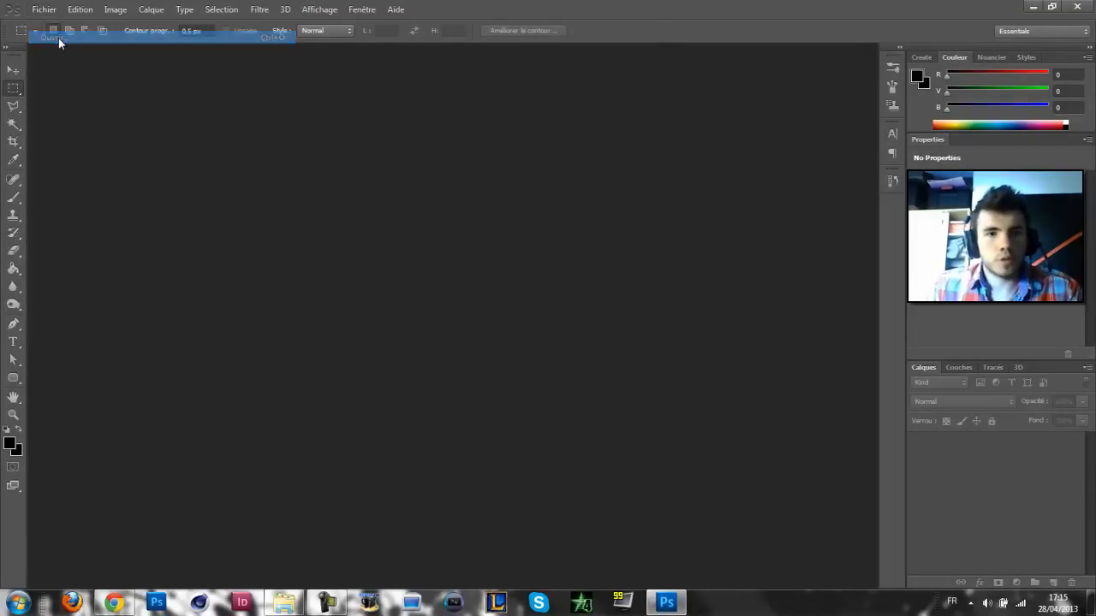
click(332, 112)
click(609, 494)
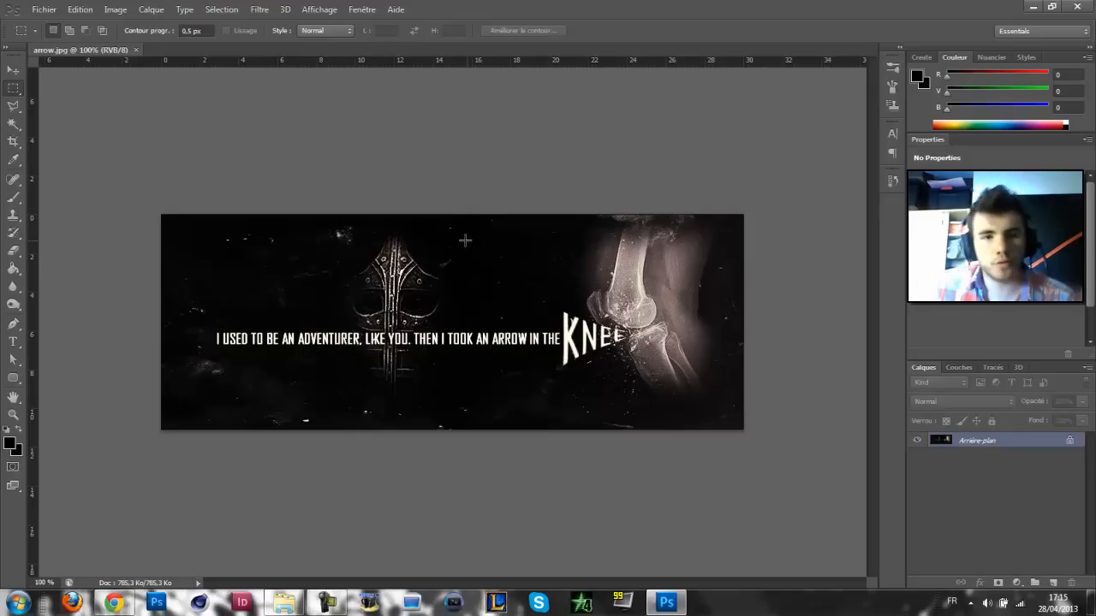
Add a new empty layer and delete the Arrière-plan layer beneath it.
click(1052, 582)
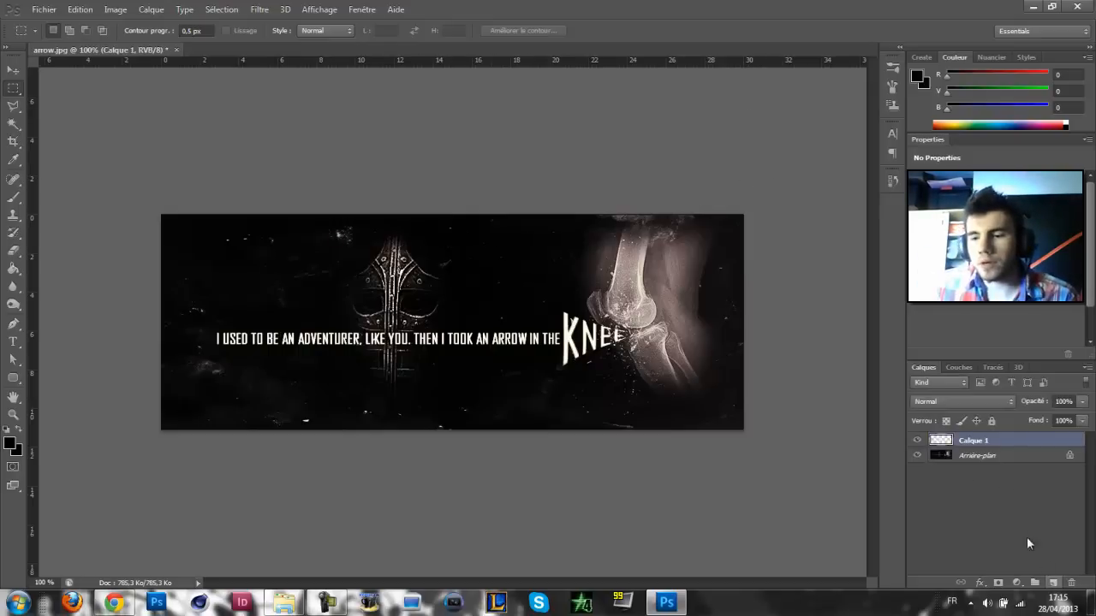
click(987, 458)
key(Delete)
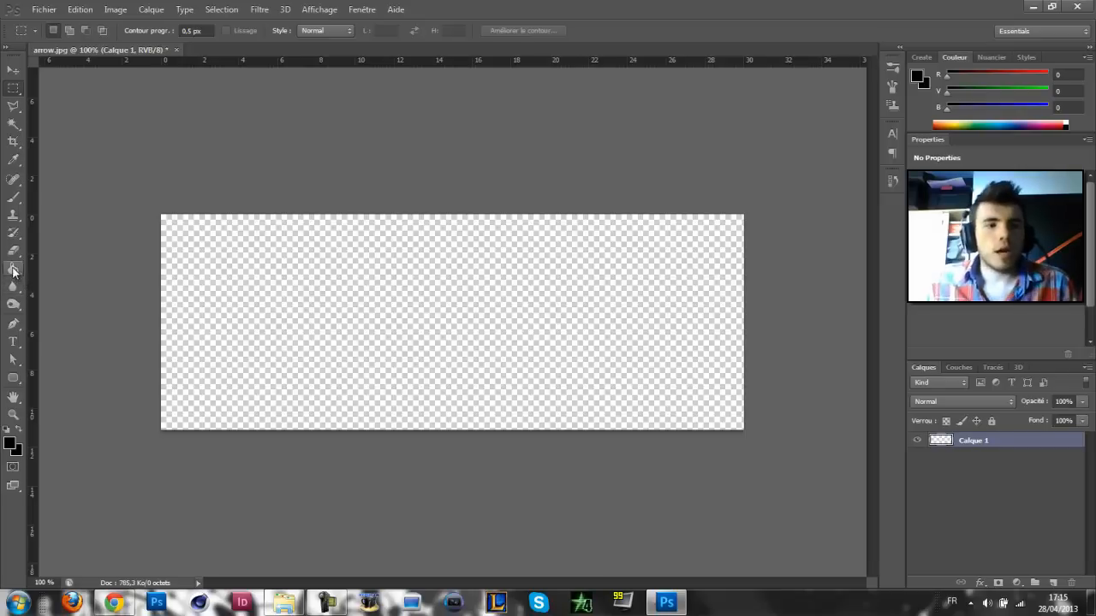
Set the foreground color to white (RGB 255, 255, 255) and fill the empty layer with the Paint Bucket.
click(14, 270)
click(918, 78)
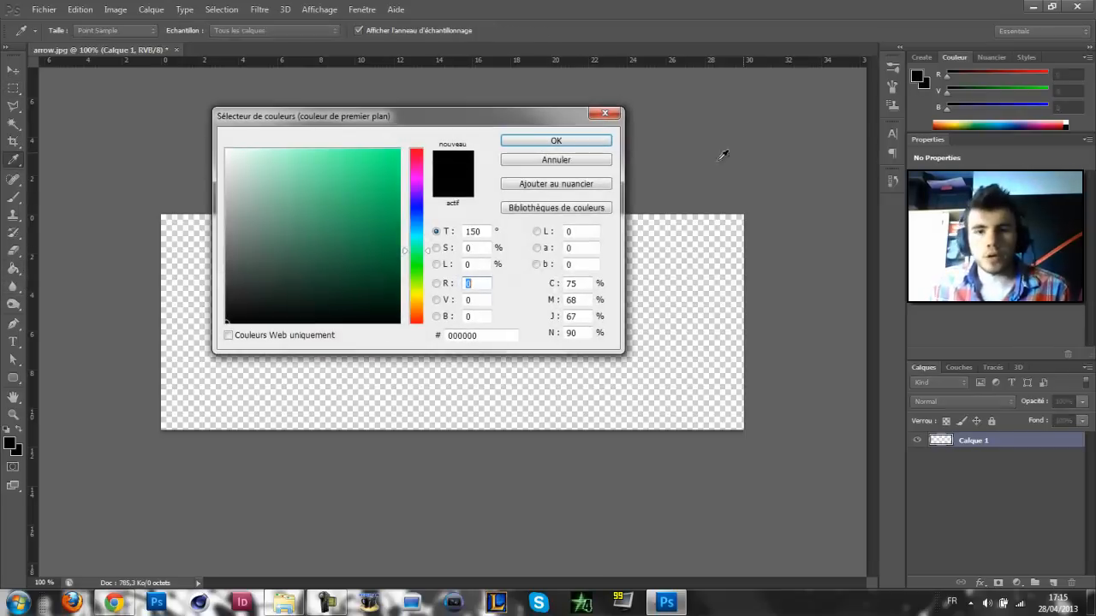
drag(272, 195, 183, 137)
click(528, 143)
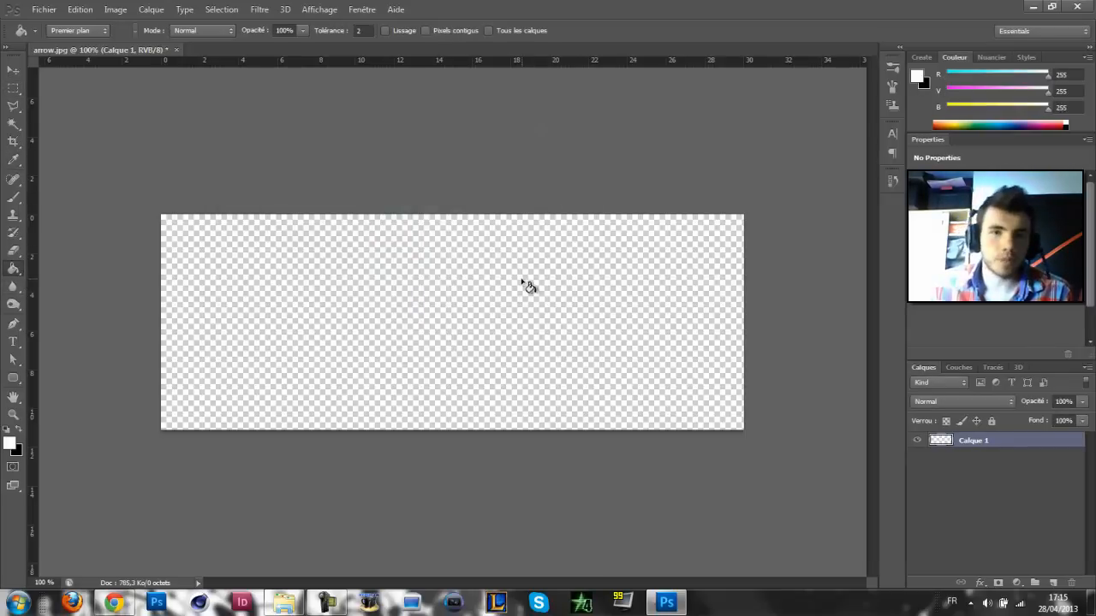
click(549, 283)
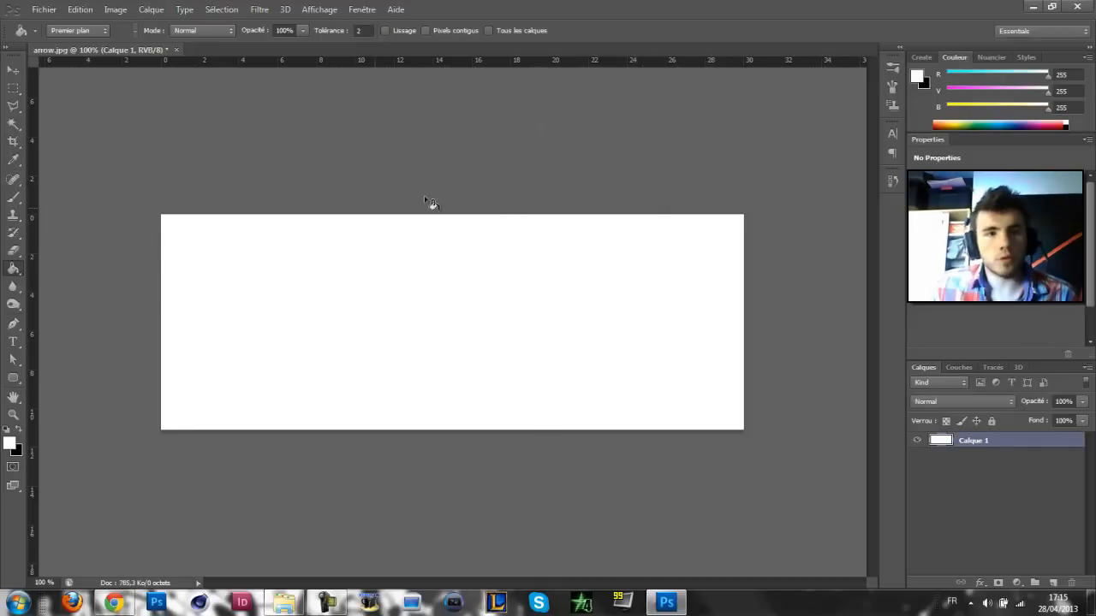
Place Landscape (35).jpg into the document from the Landscapes folder inside PACK DESIGN on the DATA (D:) drive.
click(41, 10)
click(75, 231)
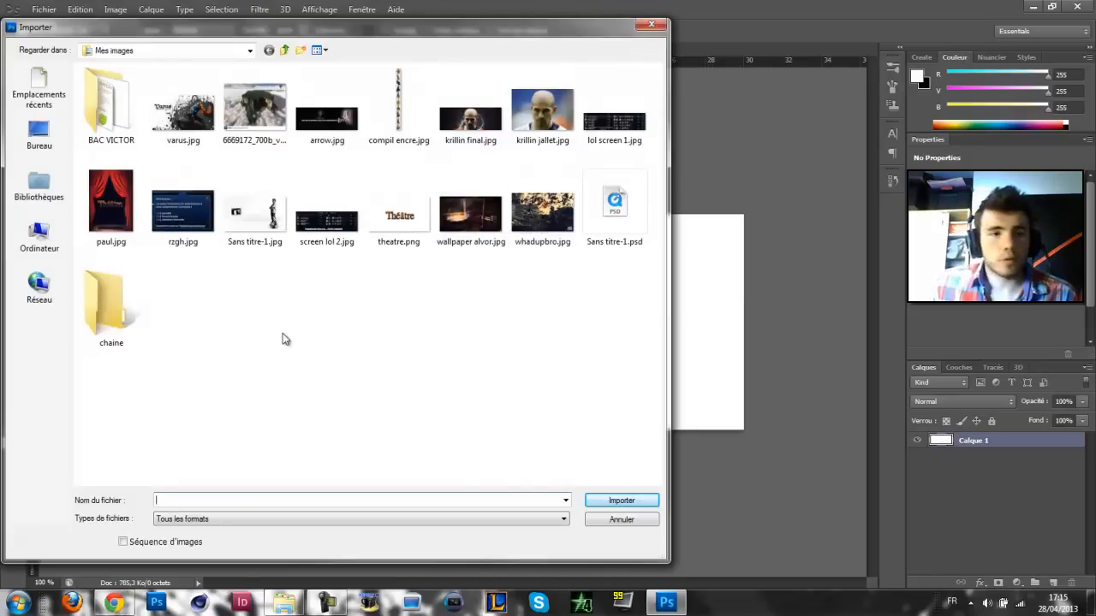
click(39, 236)
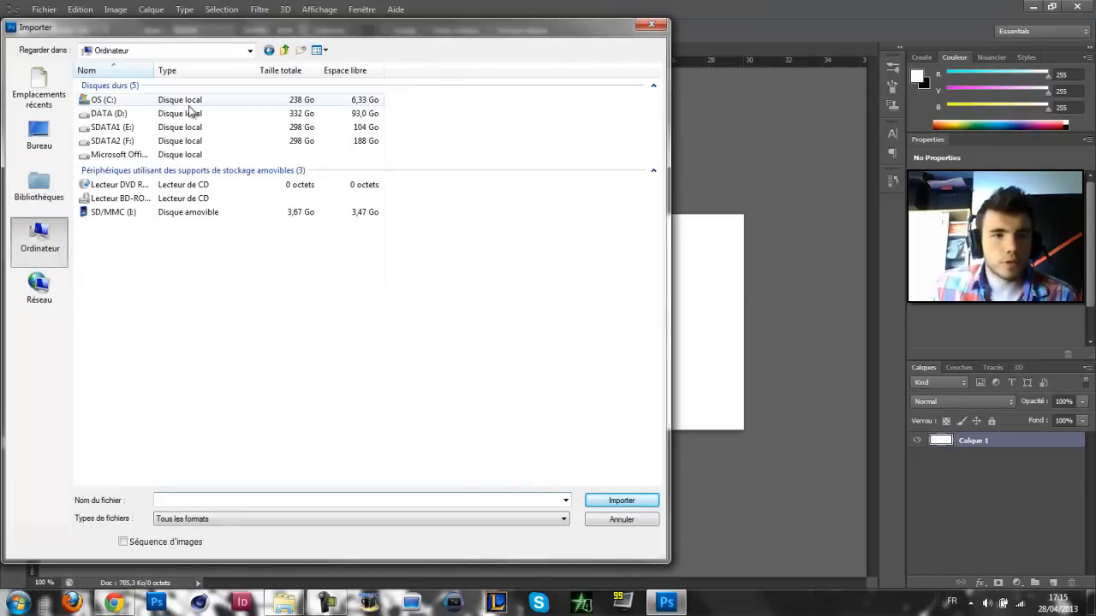
double_click(141, 117)
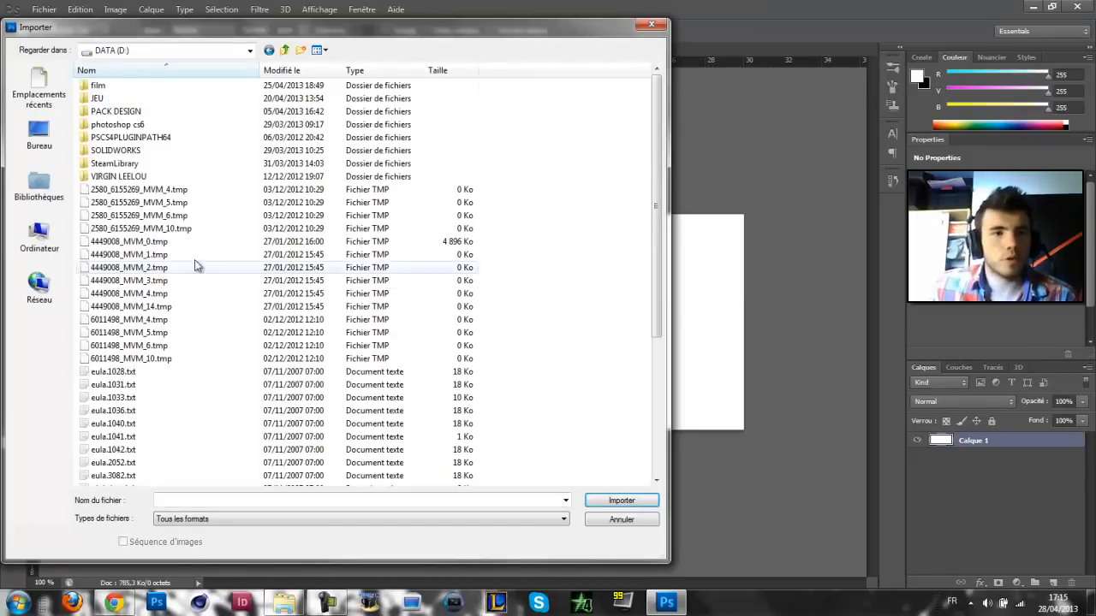
double_click(128, 113)
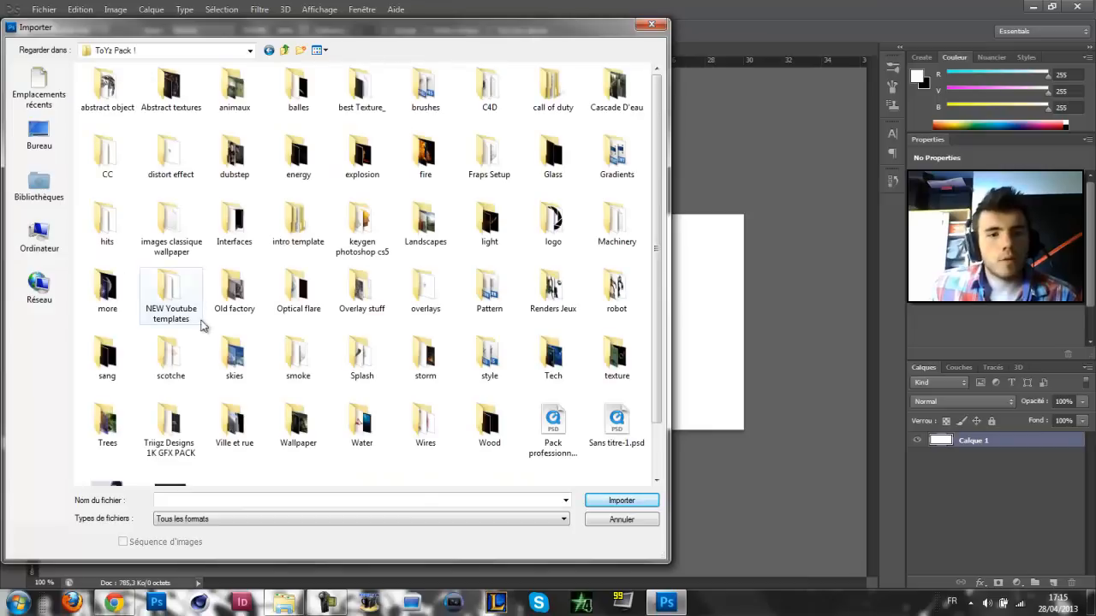
double_click(432, 233)
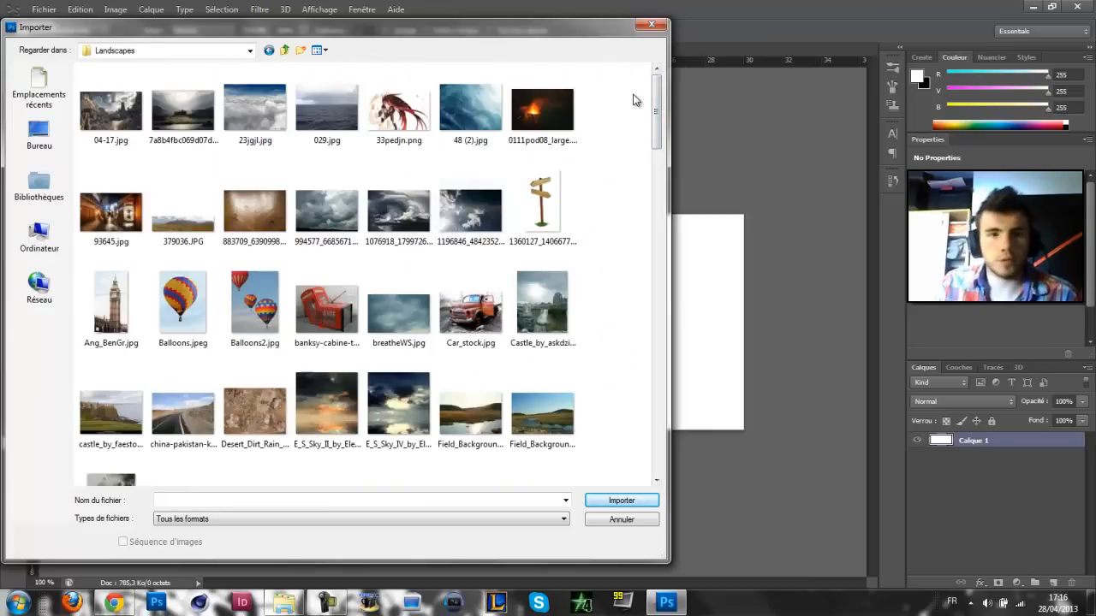
drag(657, 113, 659, 300)
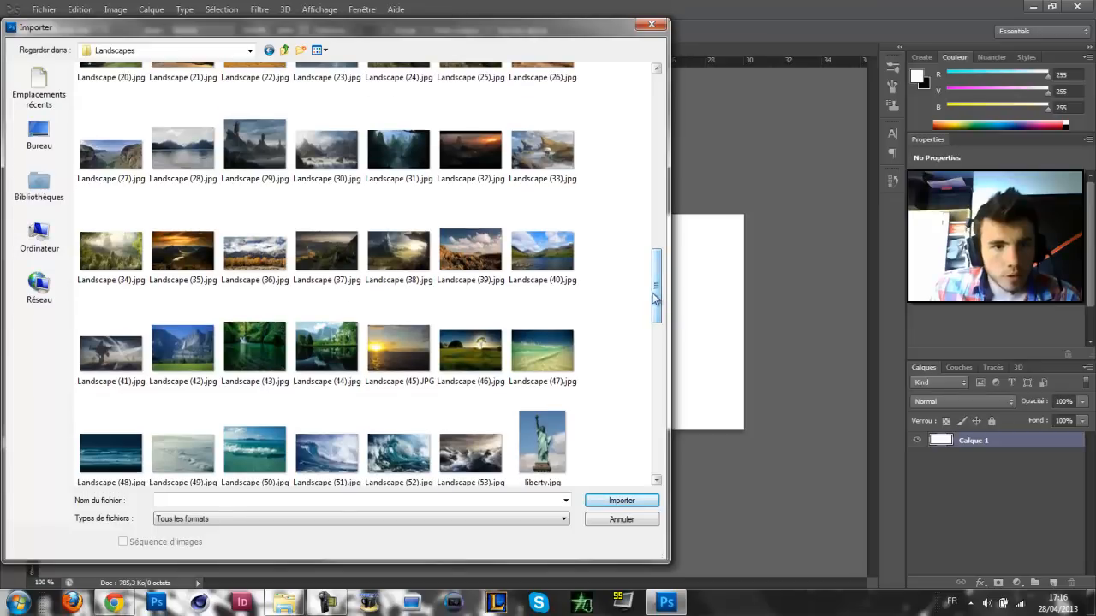
click(398, 257)
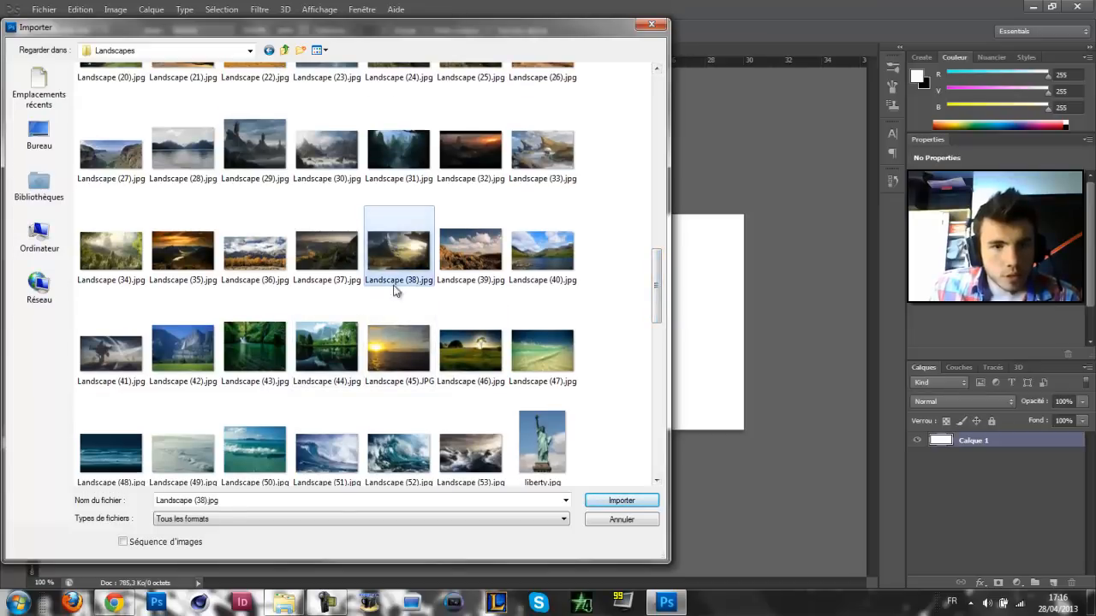
click(174, 259)
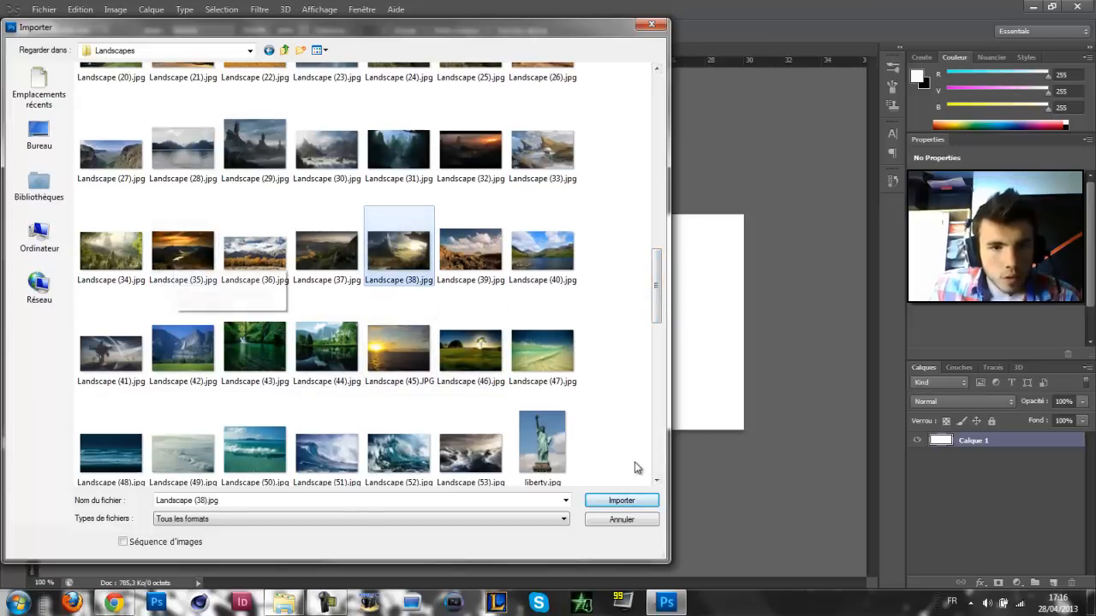
click(649, 500)
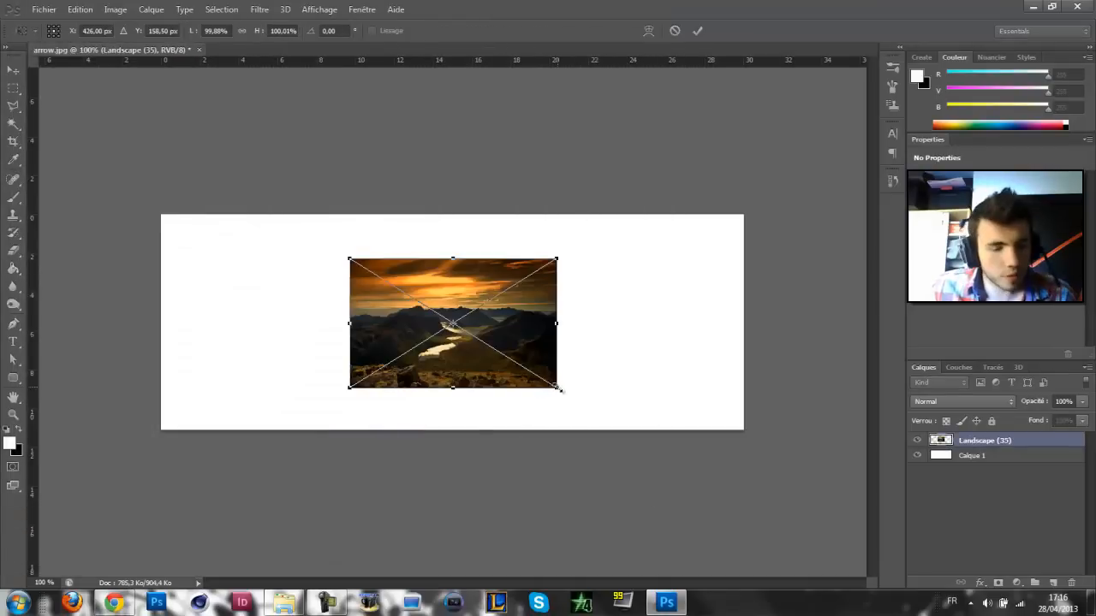
Enlarge the placed landscape to about 222%, move it over the canvas's right-hand part, and apply the transformation.
drag(556, 388, 810, 545)
drag(672, 375, 625, 273)
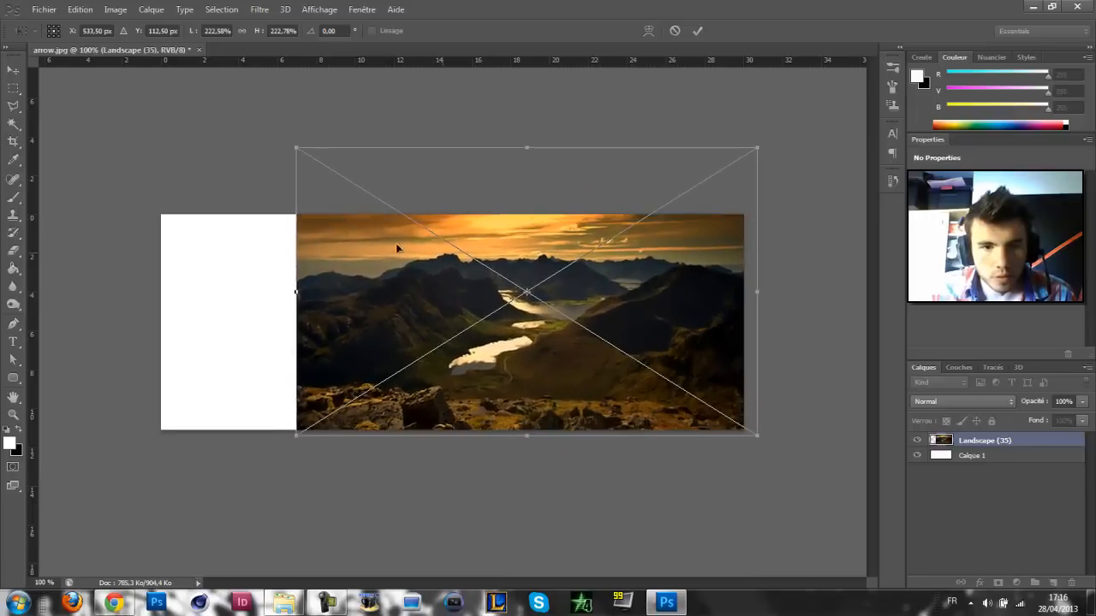
click(13, 69)
click(474, 232)
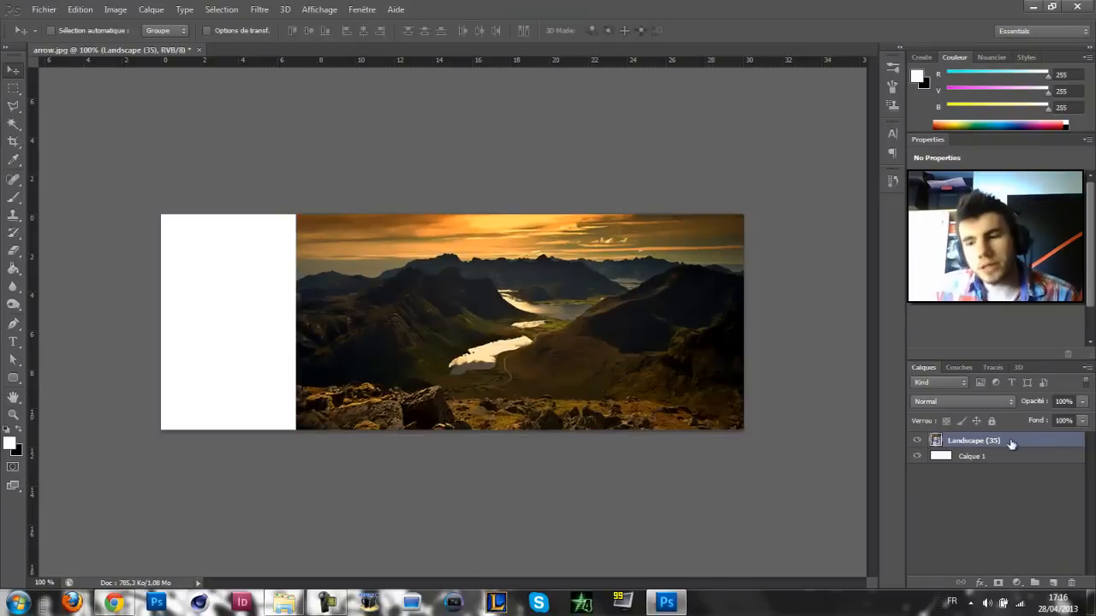
Add a new layer above the landscape and fill it with white using the Paint Bucket.
click(1053, 583)
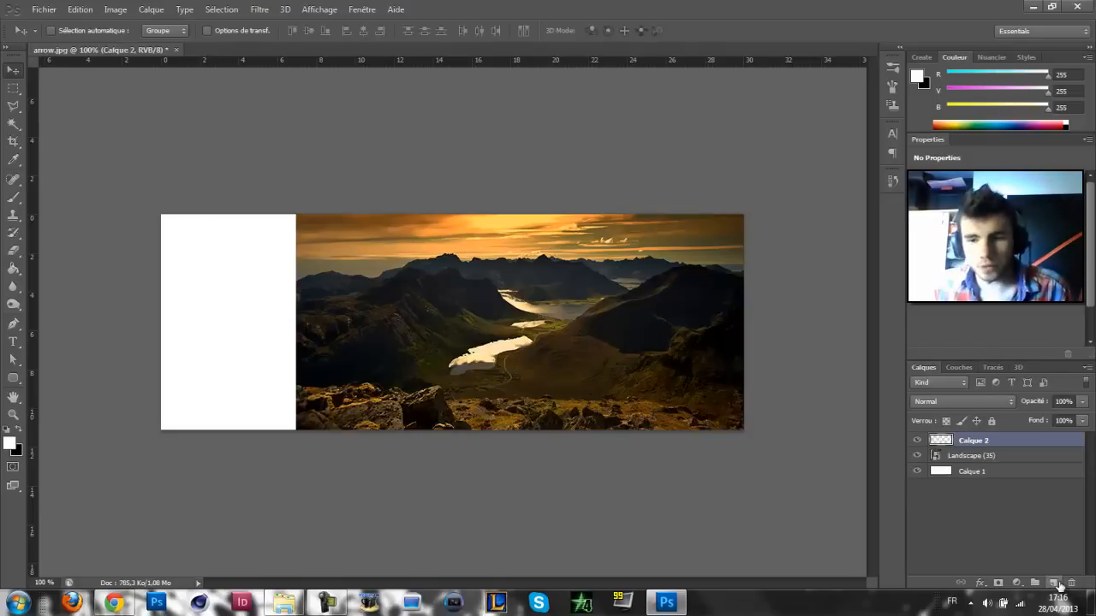
click(15, 269)
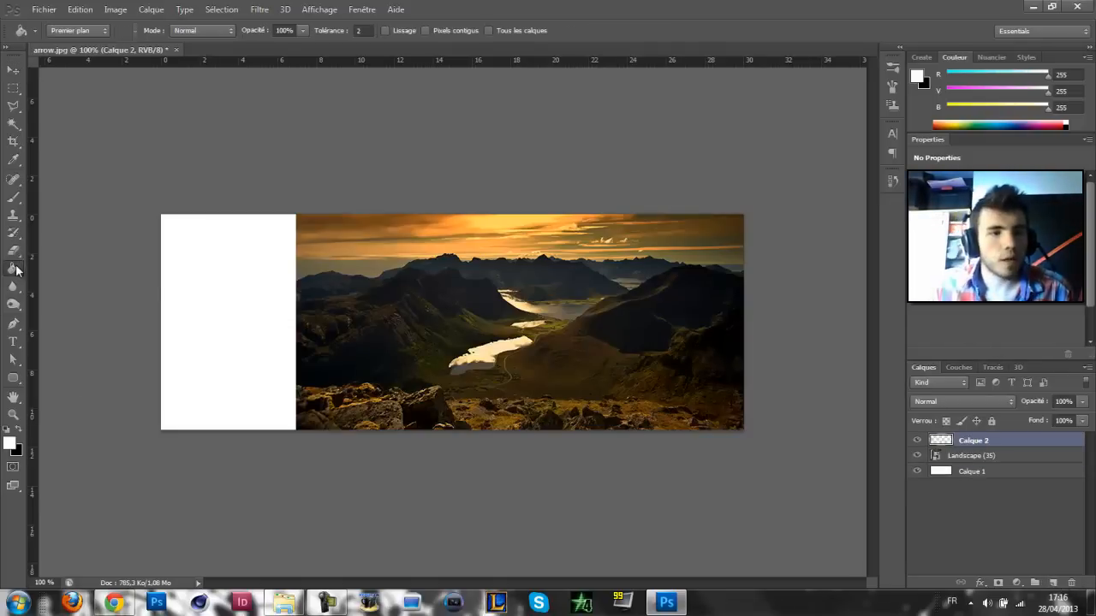
click(514, 321)
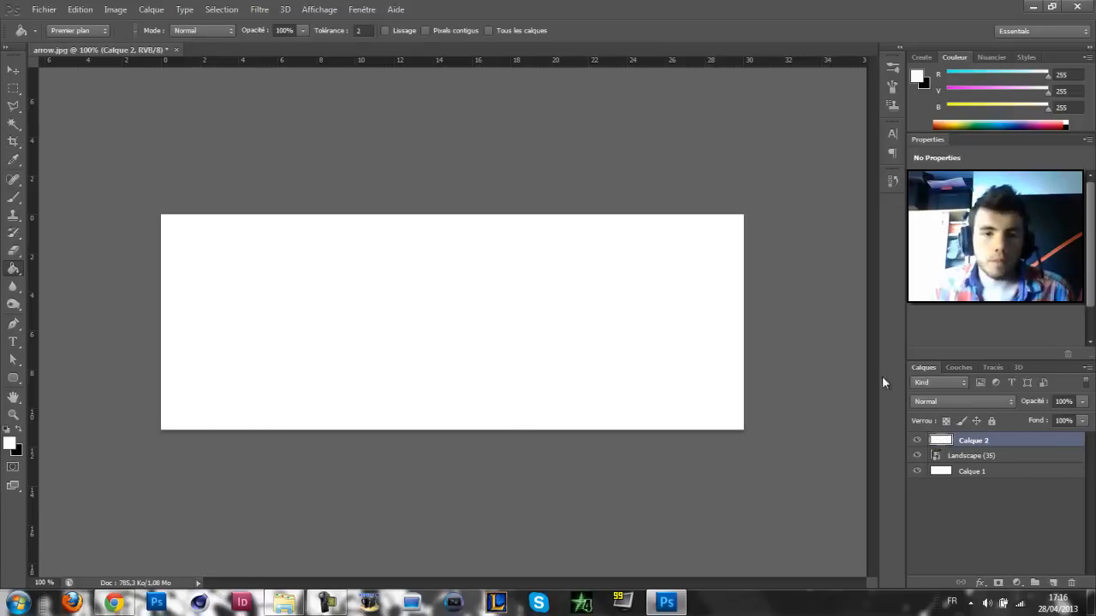
Lower the opacity of the white Calque 2 layer to 28% and keep that layer selected.
click(1082, 402)
click(1041, 416)
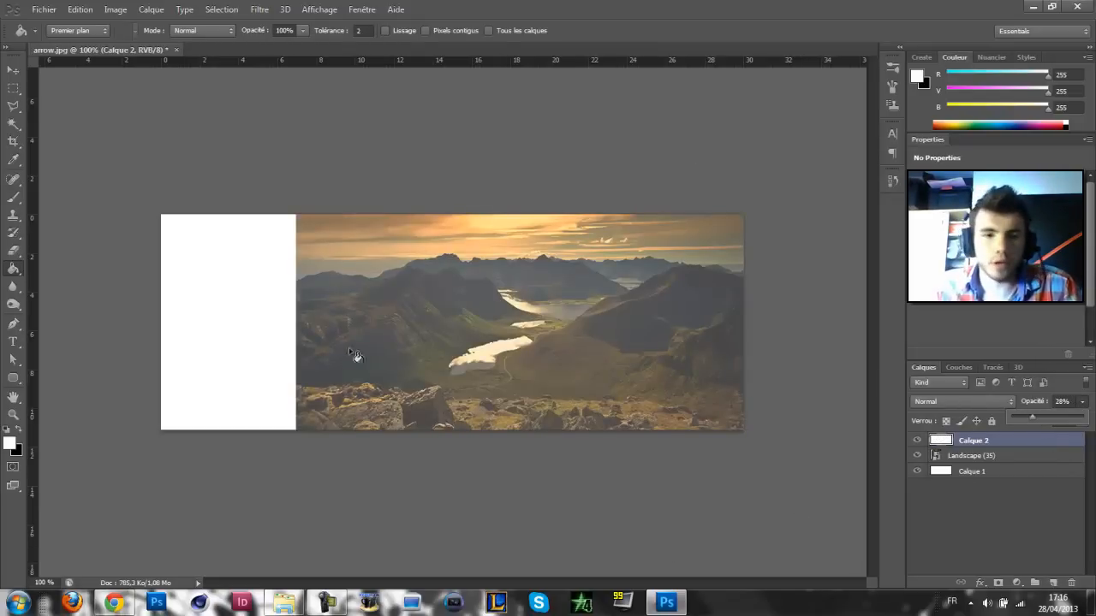
click(1010, 543)
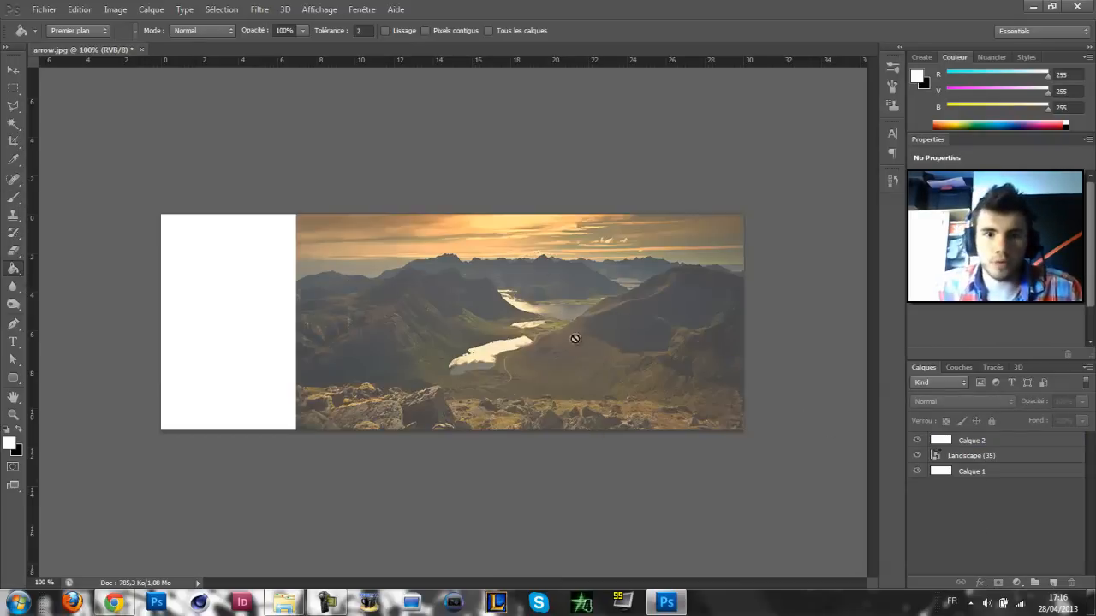
click(982, 440)
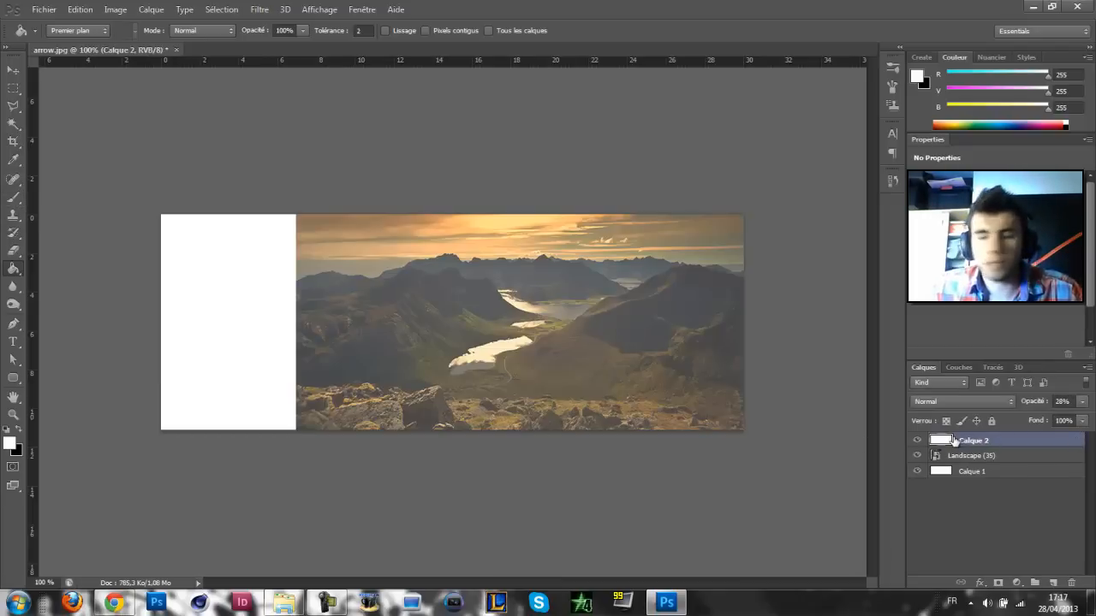
With the Brush tool, replace the current brush presets with Infinity_Brush_Set_by_ShiftyJ.abr from the desktop.
click(13, 197)
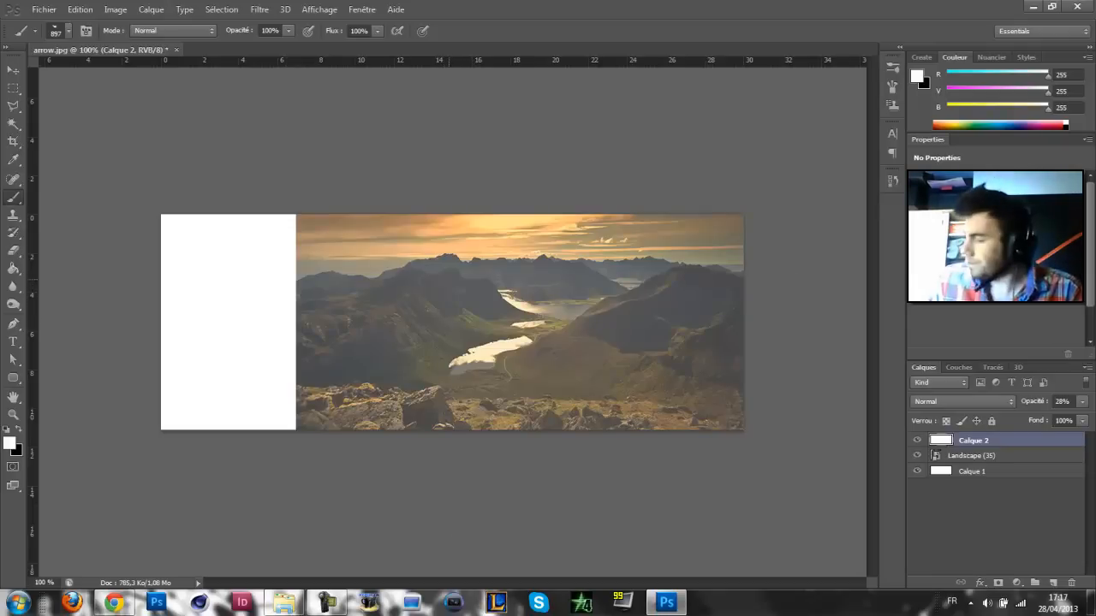
right_click(455, 280)
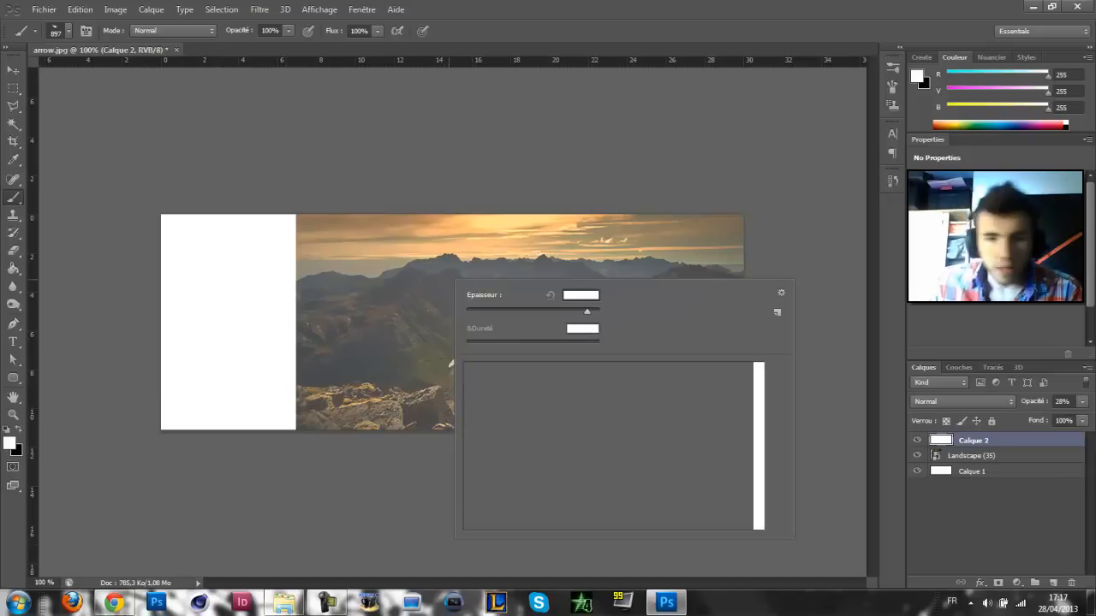
click(780, 292)
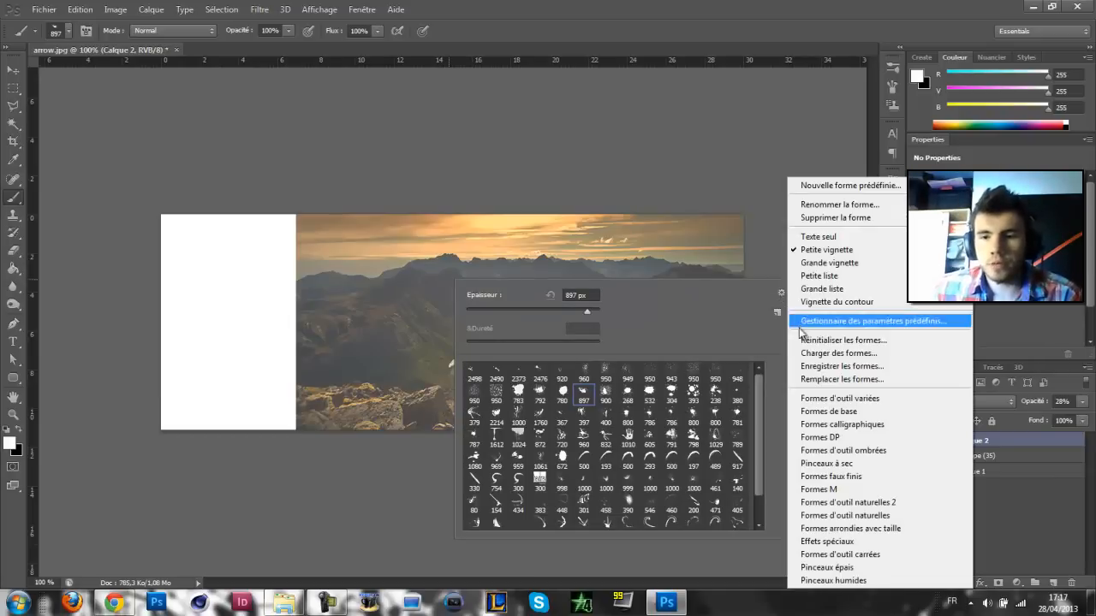
click(836, 381)
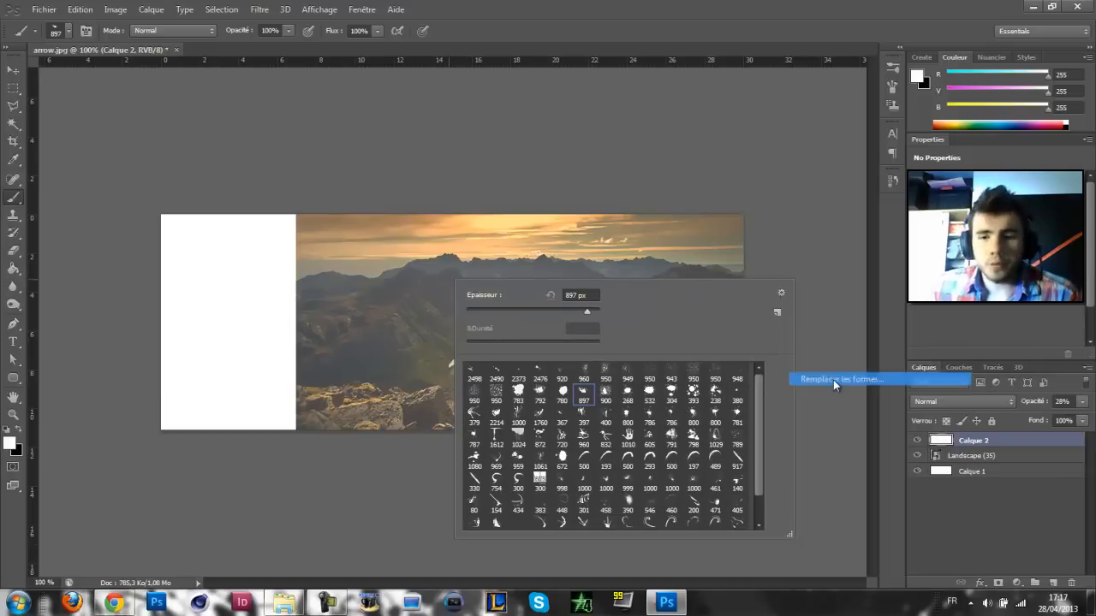
click(40, 140)
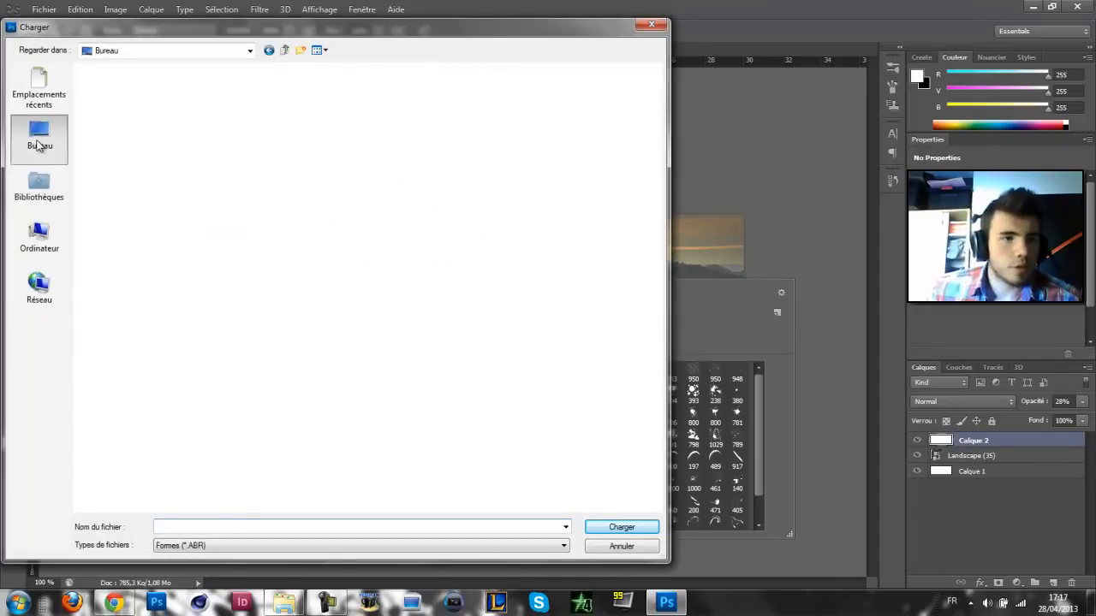
click(113, 411)
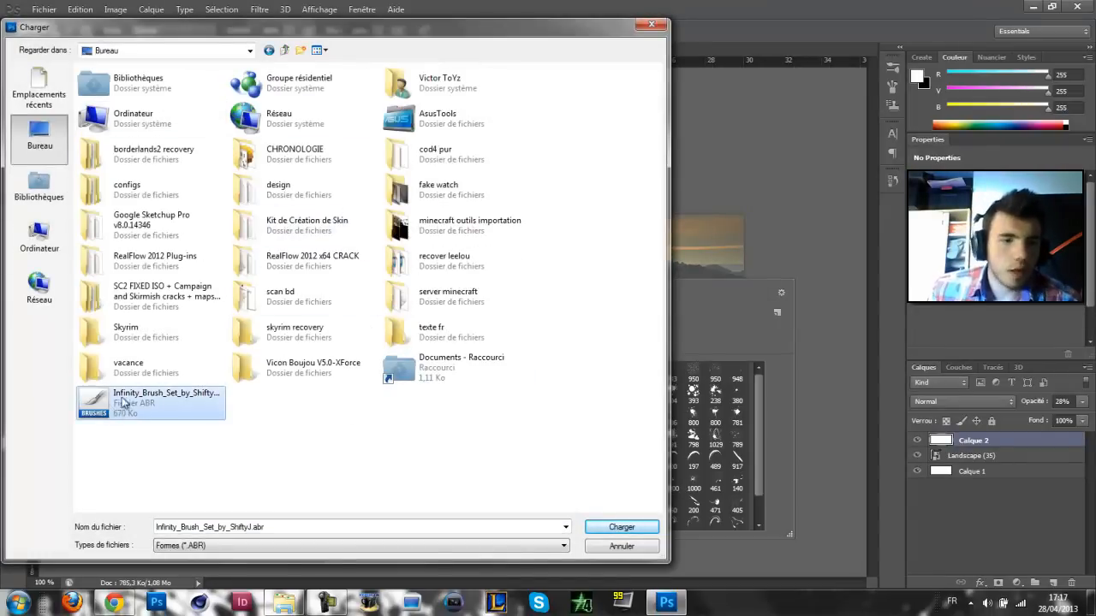
click(620, 526)
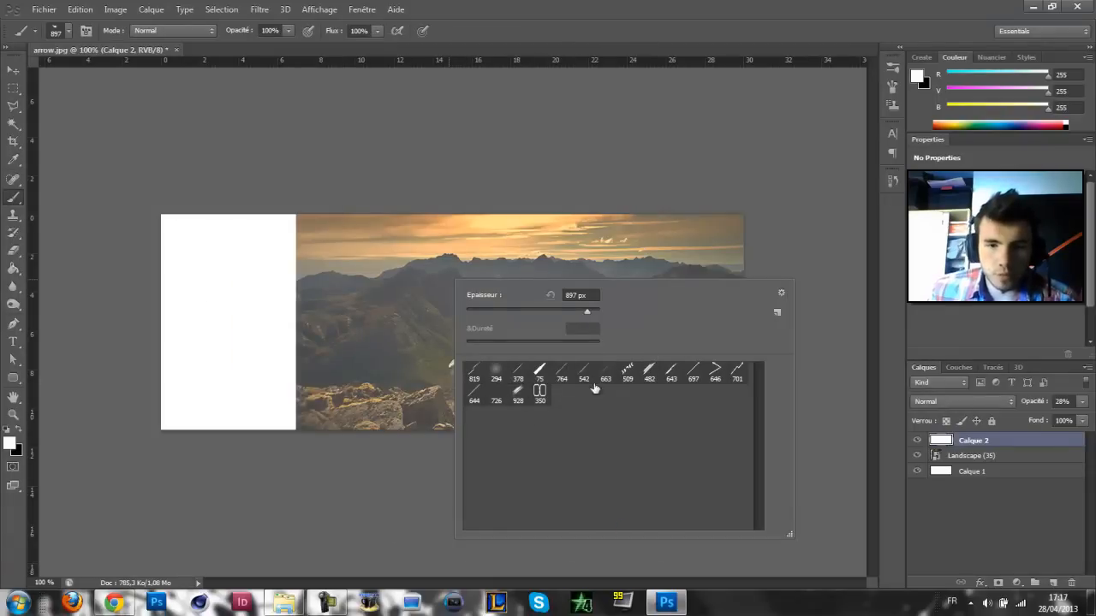
Try selecting the 509 and 663 px brushes, and reset the brush presets to the default set.
click(626, 372)
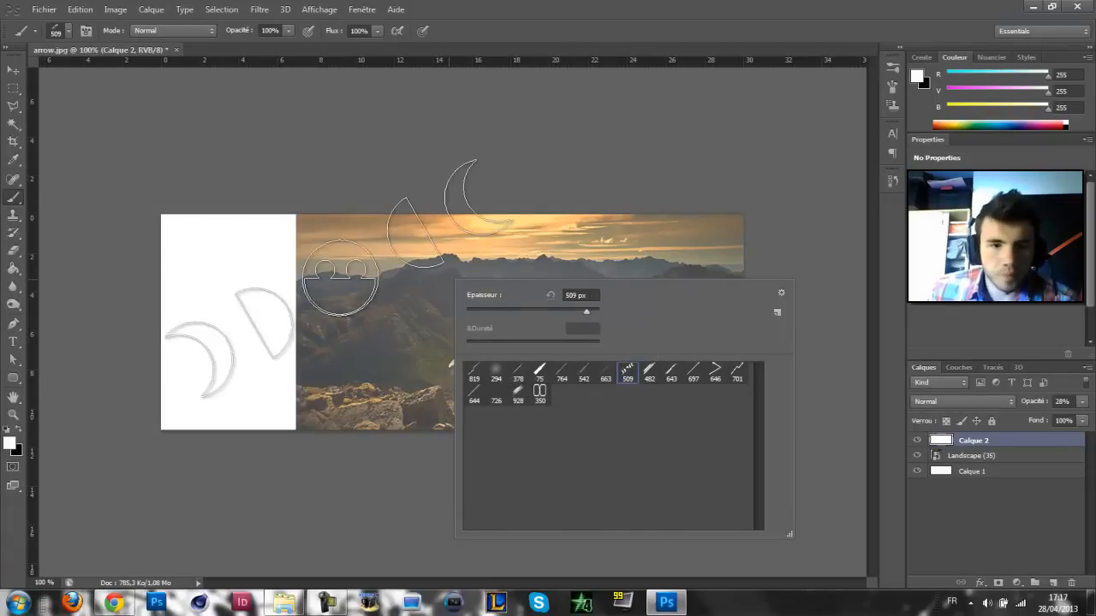
click(607, 374)
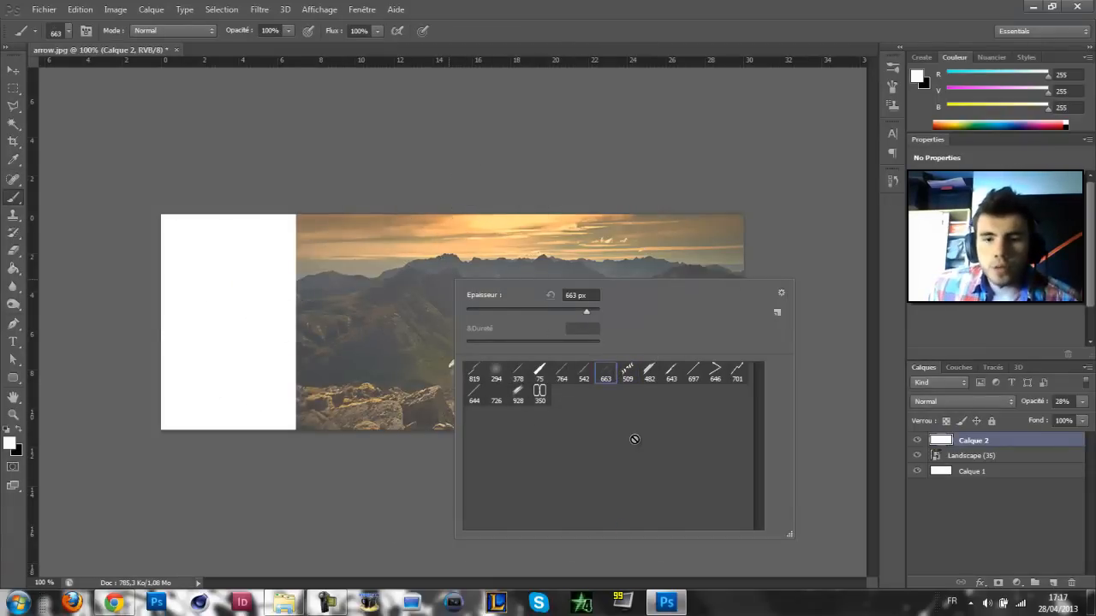
click(782, 292)
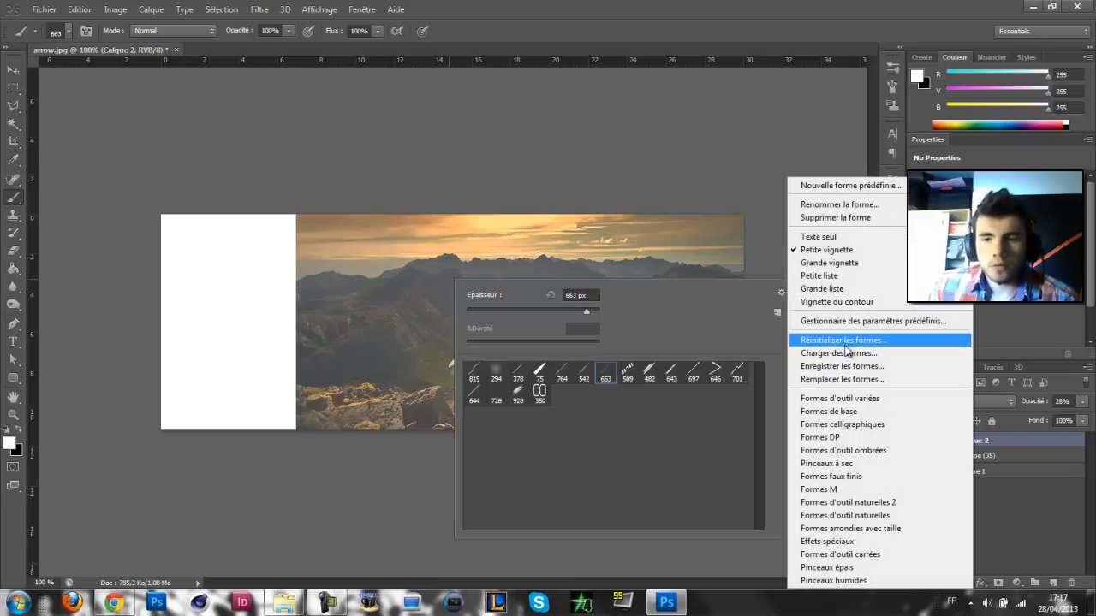
click(592, 411)
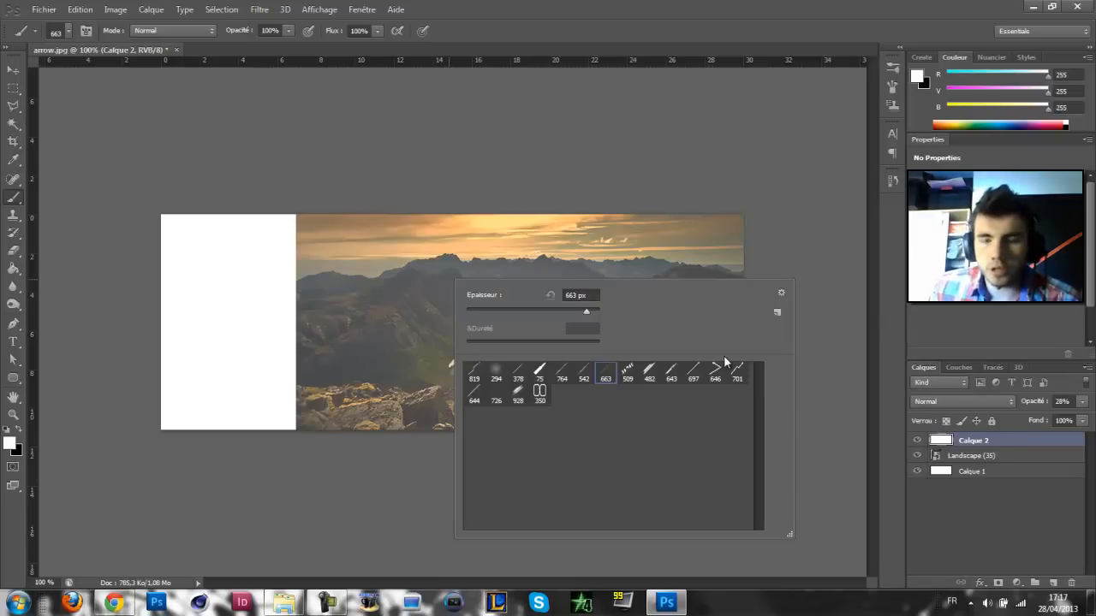
click(780, 294)
click(836, 340)
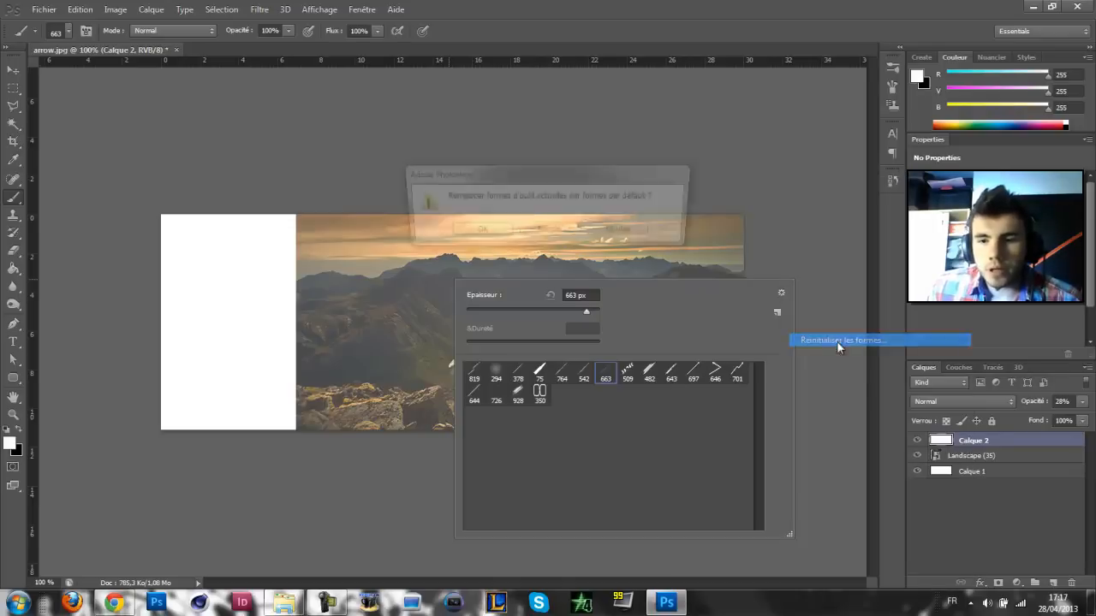
click(505, 230)
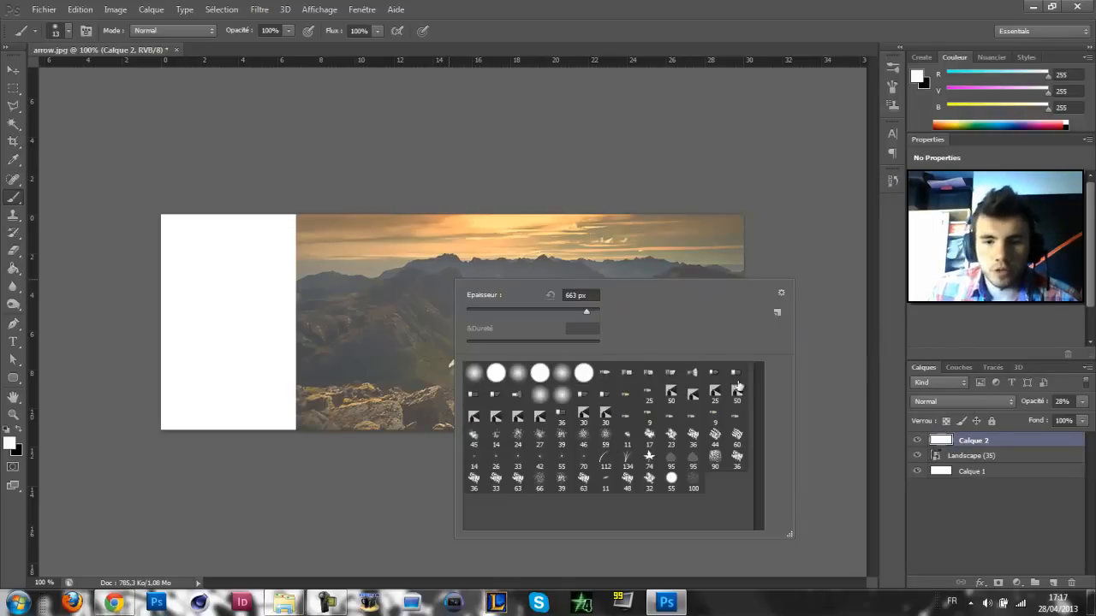
Load Infinity_Brush_Set_by_ShiftyJ.abr from the desktop in addition to the default brushes.
click(781, 291)
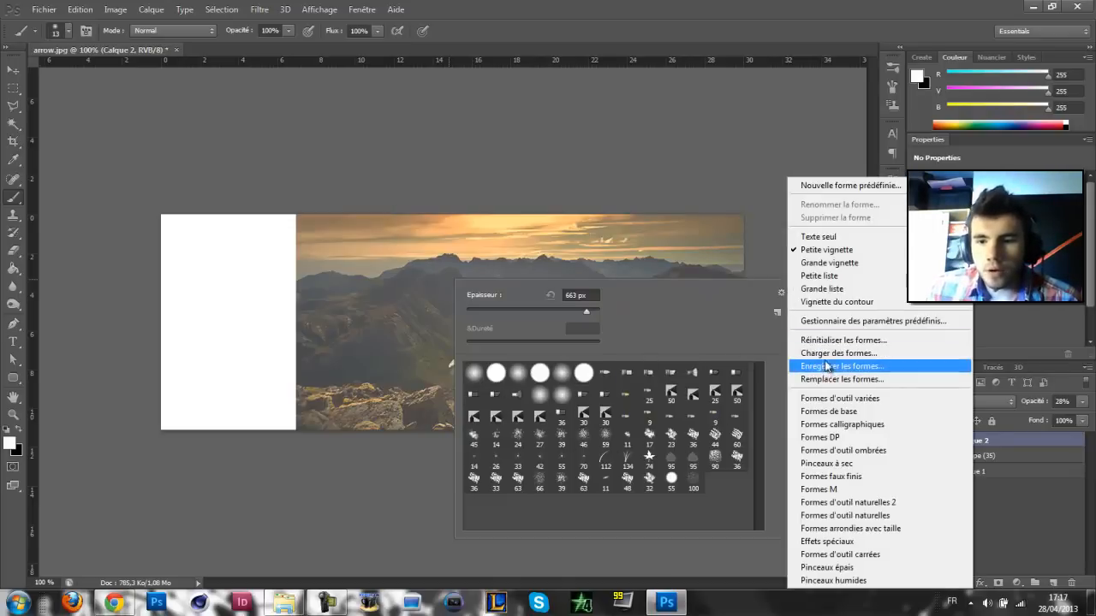
click(824, 354)
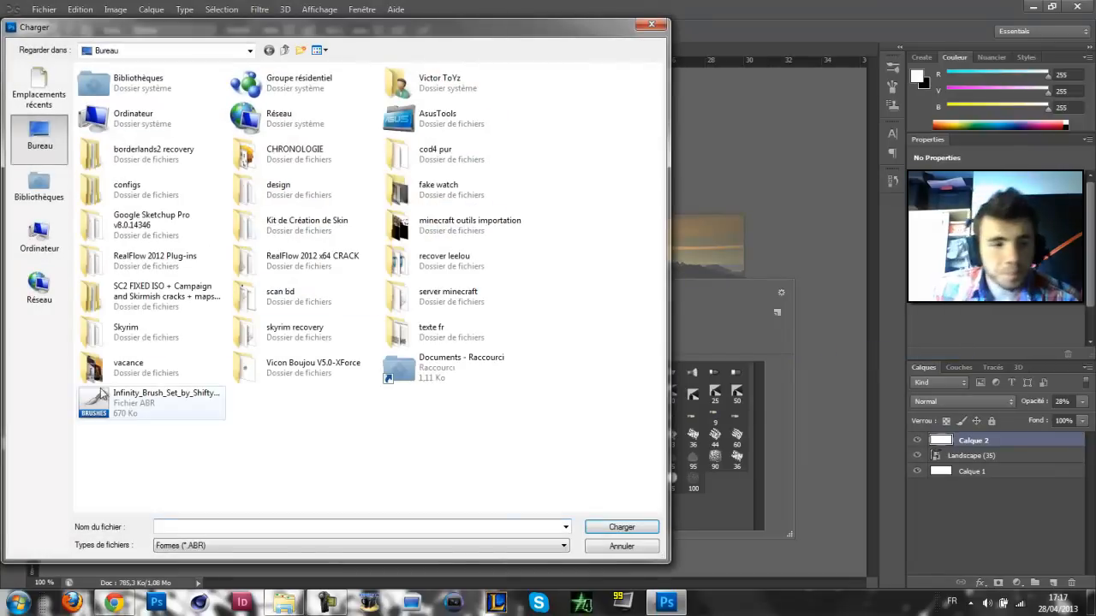
click(128, 402)
click(605, 528)
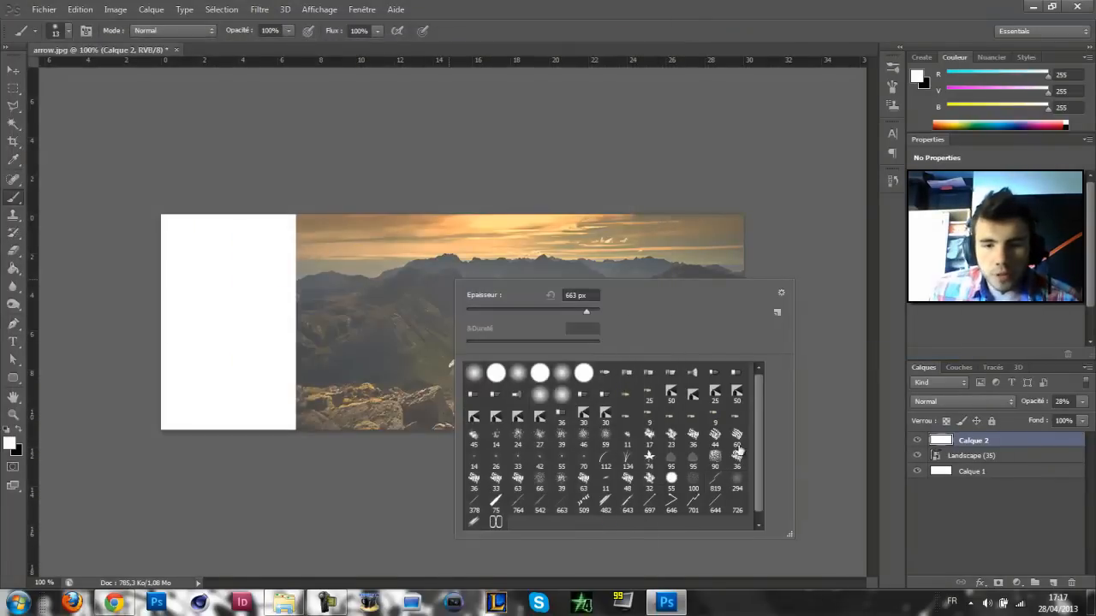
Replace the whole combined brush list with only the desktop file Infinity_Brush_Set_by_ShiftyJ.abr.
click(782, 292)
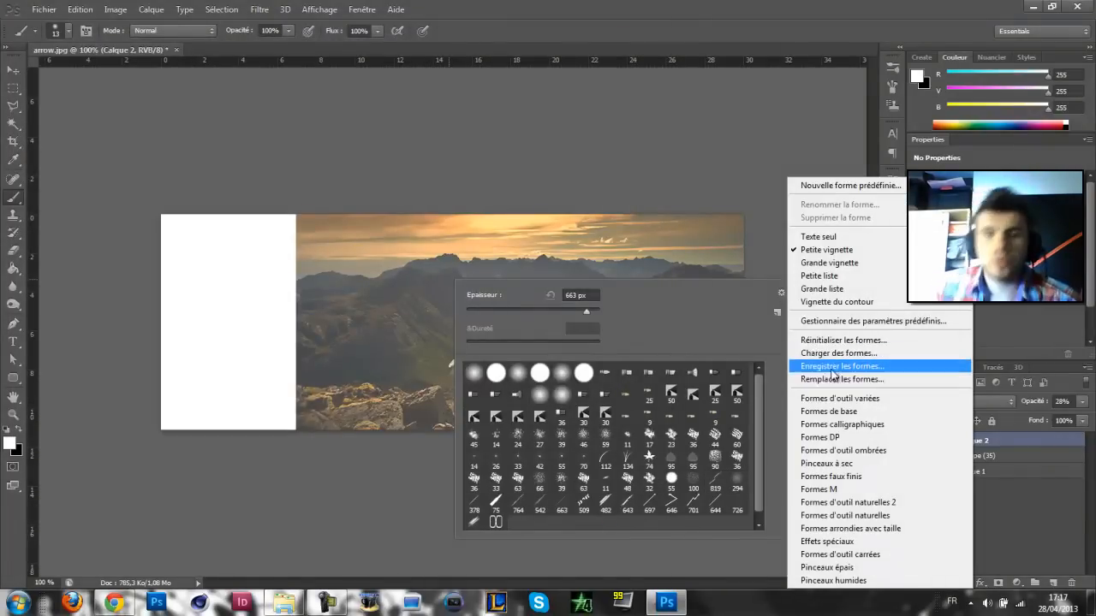
click(691, 347)
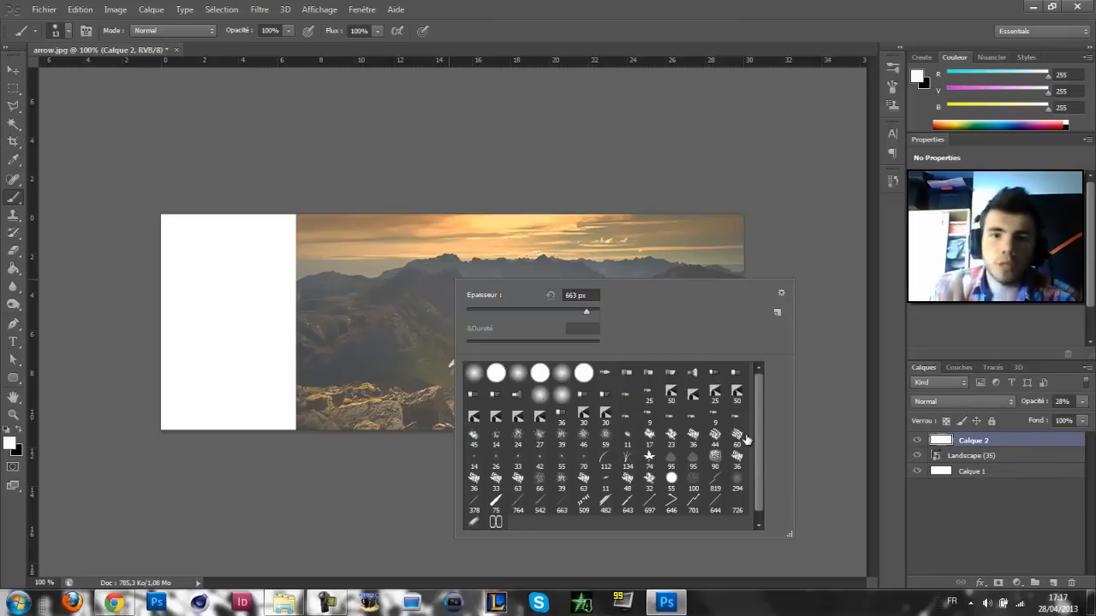
click(779, 297)
click(849, 378)
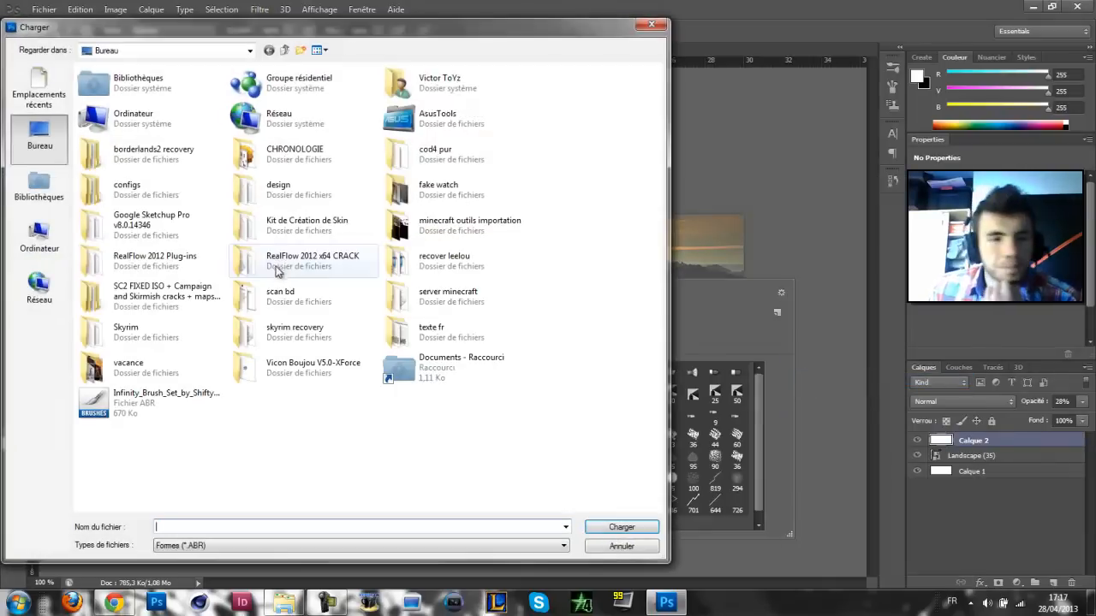
click(175, 399)
click(634, 528)
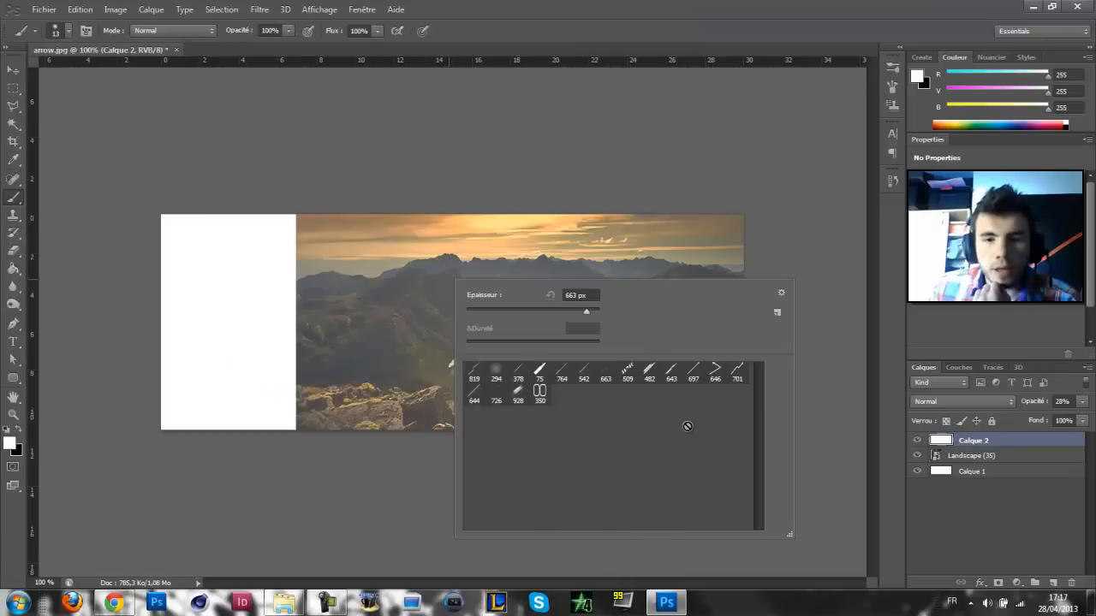
click(753, 249)
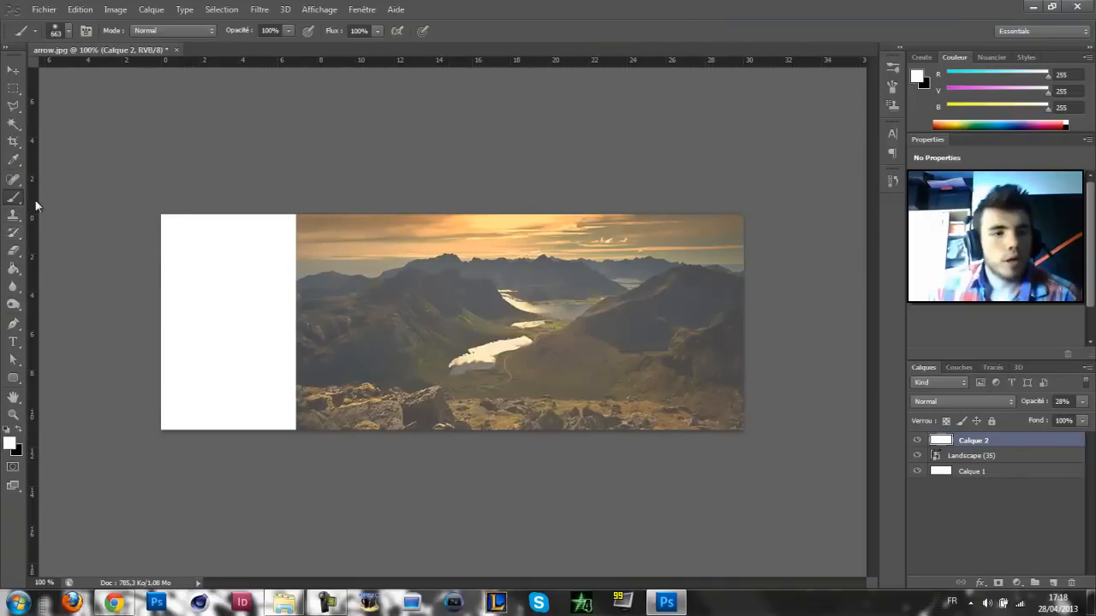
Set the foreground colour to black (000000) and paint diagonal lines across the landscape on Calque 2 with the 663 px brush.
right_click(545, 361)
click(694, 419)
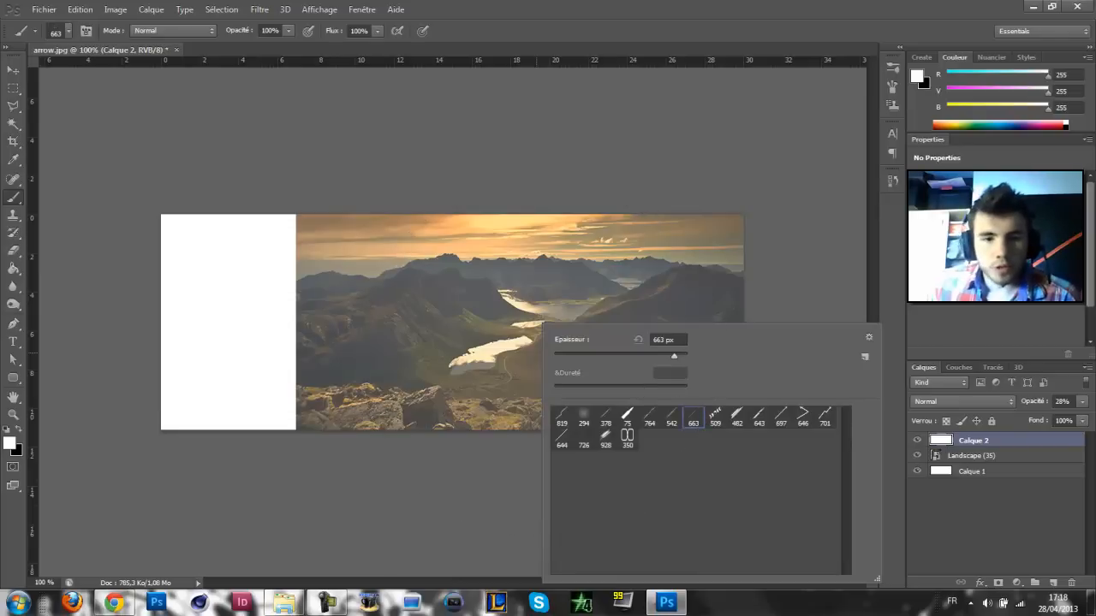
key(Return)
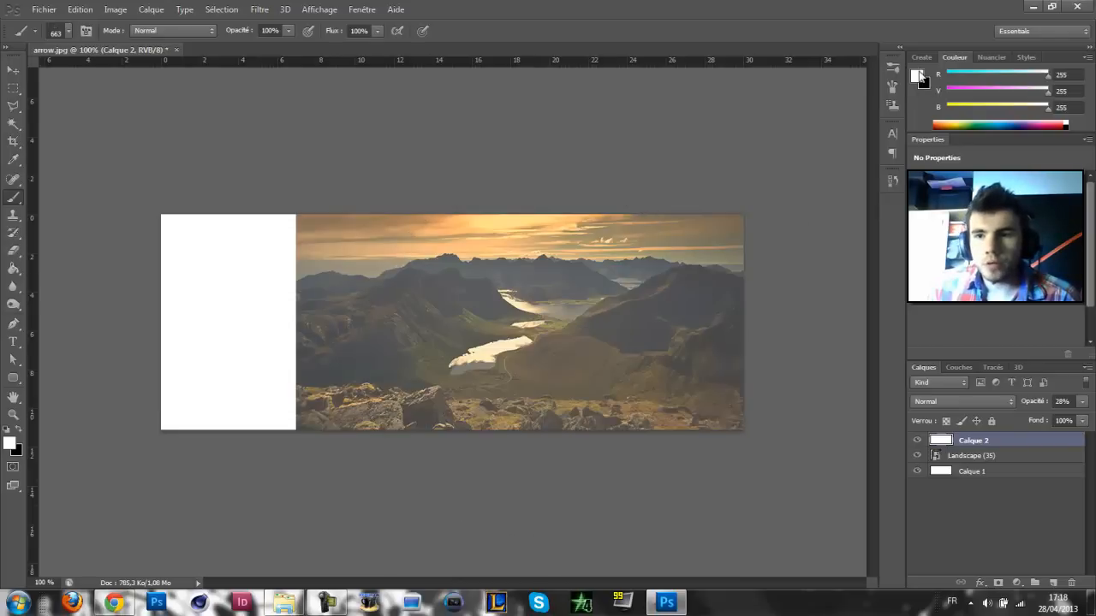
click(919, 76)
drag(295, 219, 72, 414)
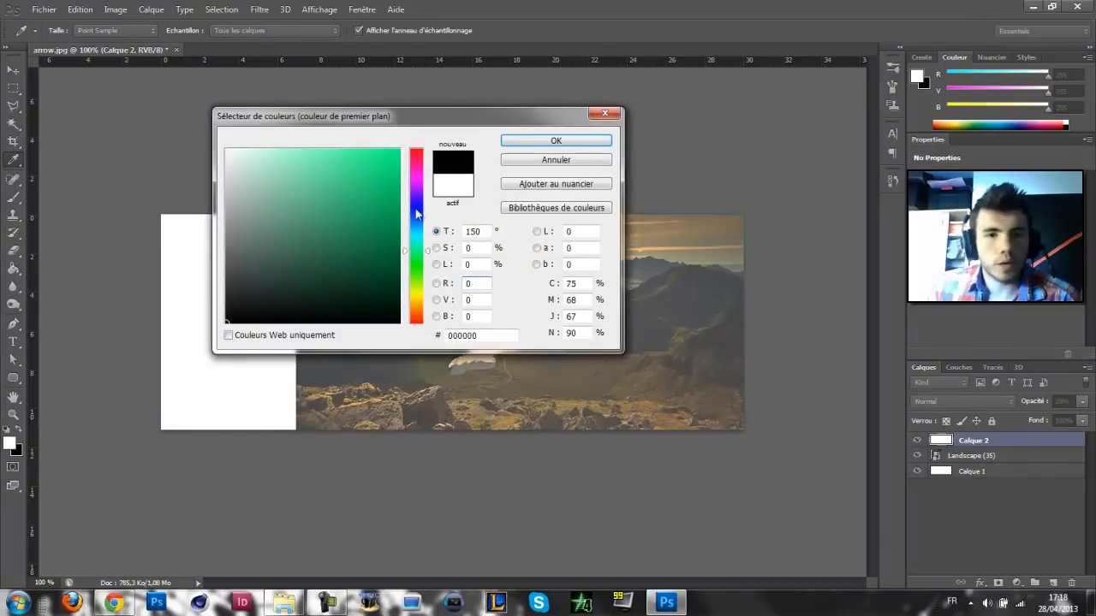
click(510, 143)
click(430, 258)
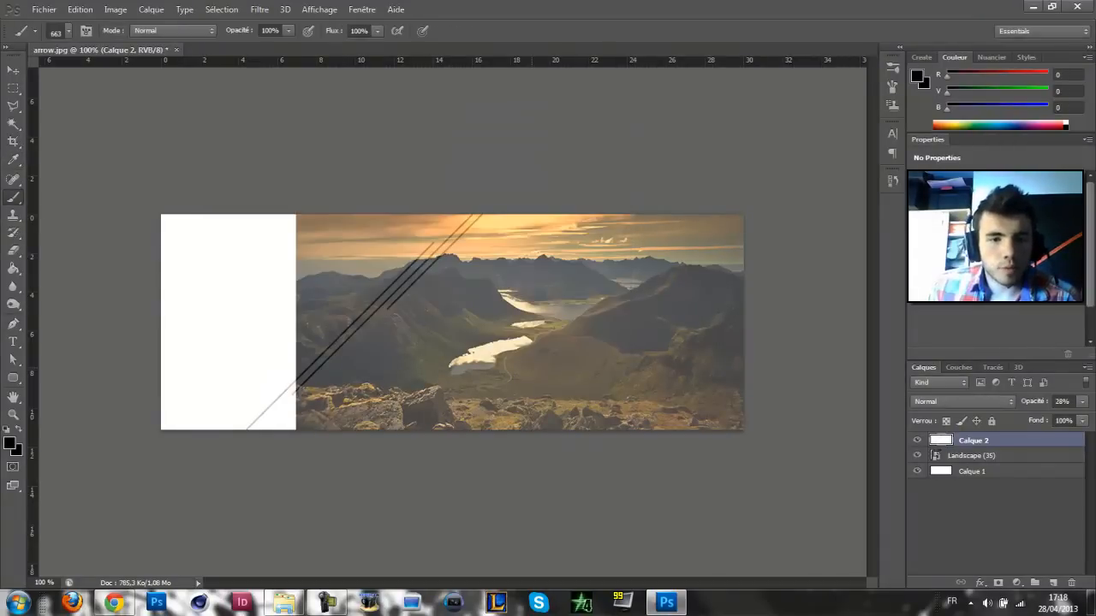
mouse_move(415, 353)
mouse_down()
mouse_move(627, 407)
mouse_move(703, 439)
mouse_up()
Stamp the 542 px brush in black several times over the landscape, from its left part to its lower-right corner.
right_click(506, 327)
click(632, 417)
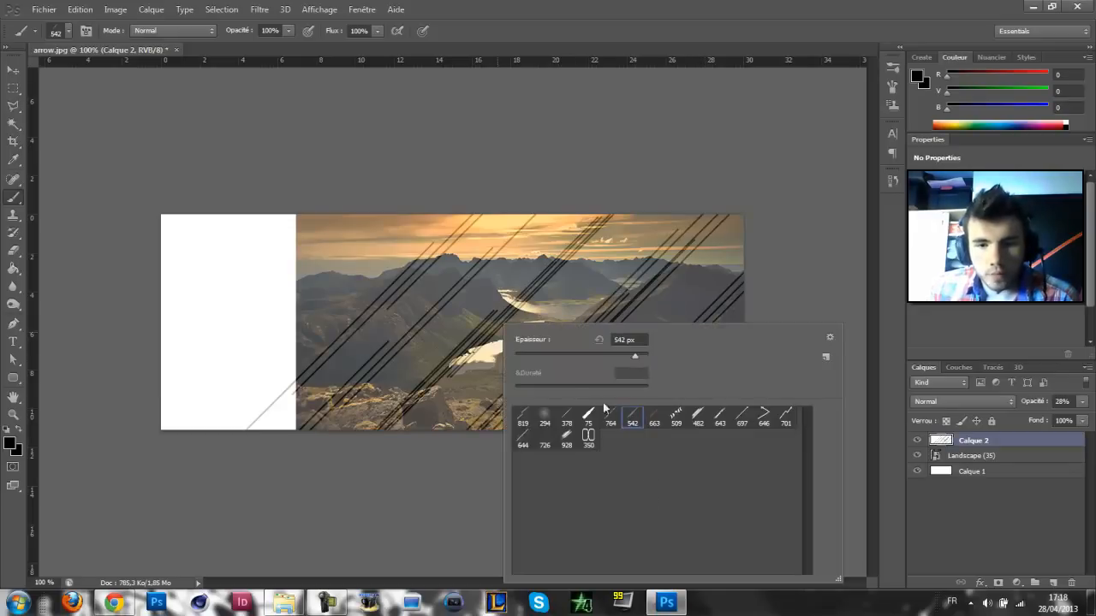
click(426, 353)
click(429, 319)
click(451, 262)
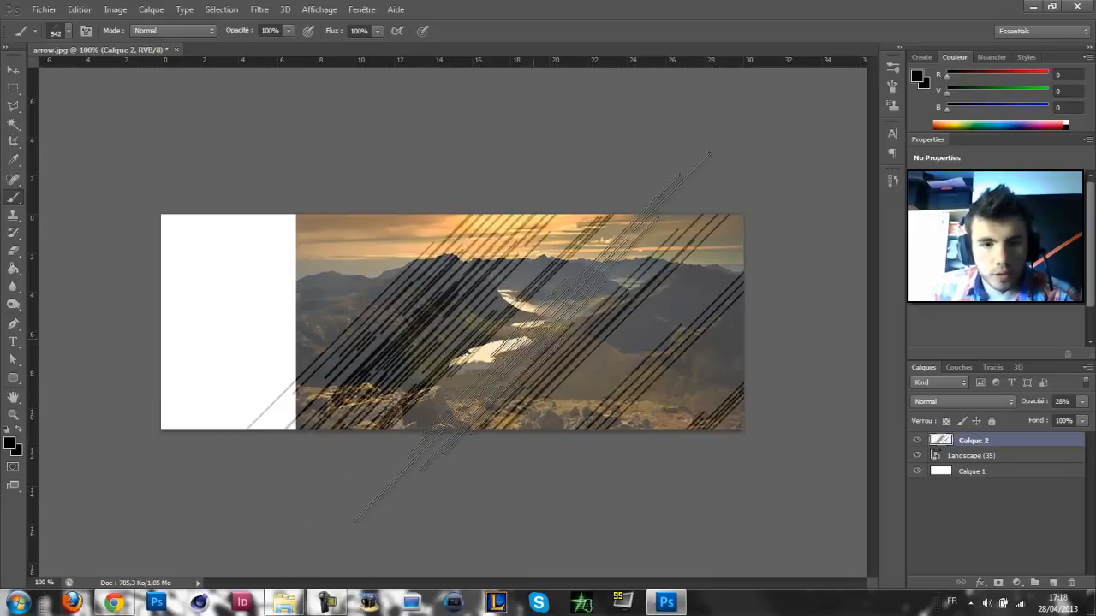
click(488, 378)
click(575, 388)
click(675, 400)
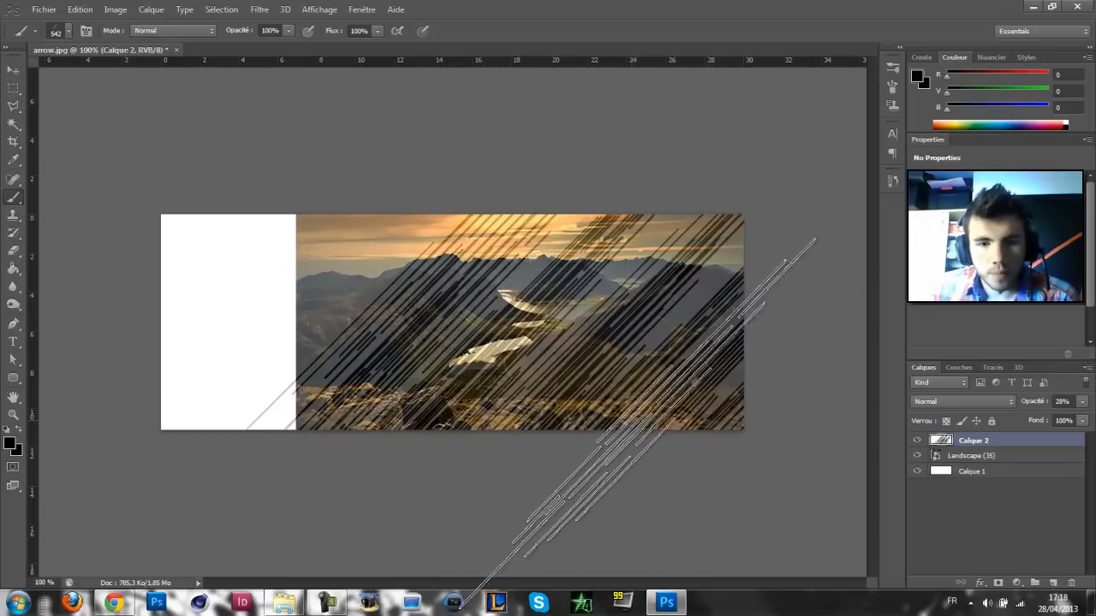
Stamp the 482 px brush in black over the middle and right half of the landscape.
right_click(583, 407)
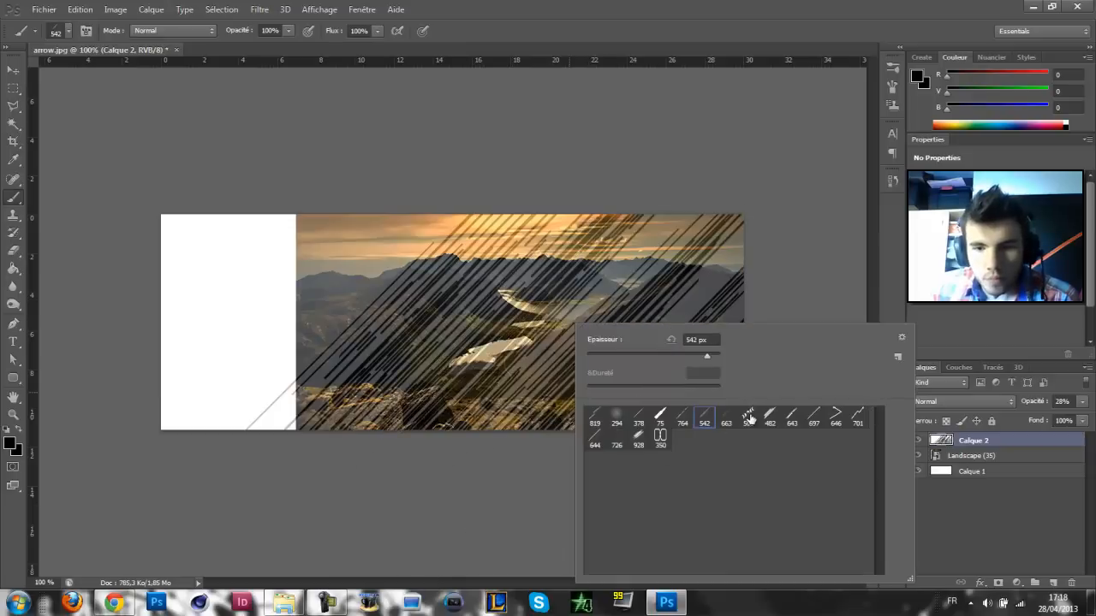
click(727, 417)
click(770, 416)
click(570, 278)
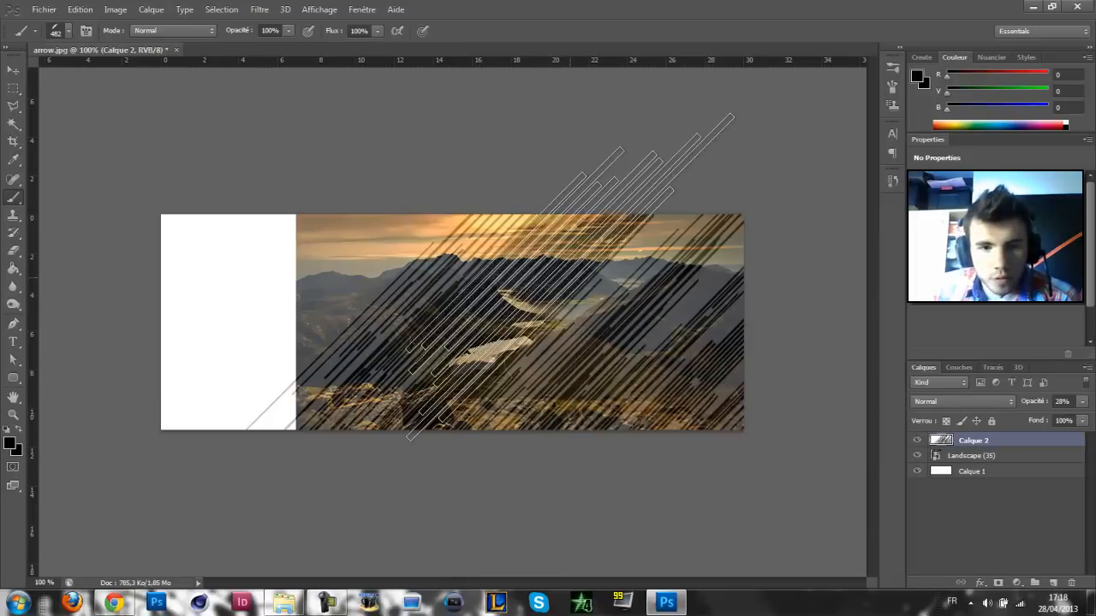
click(596, 373)
click(493, 440)
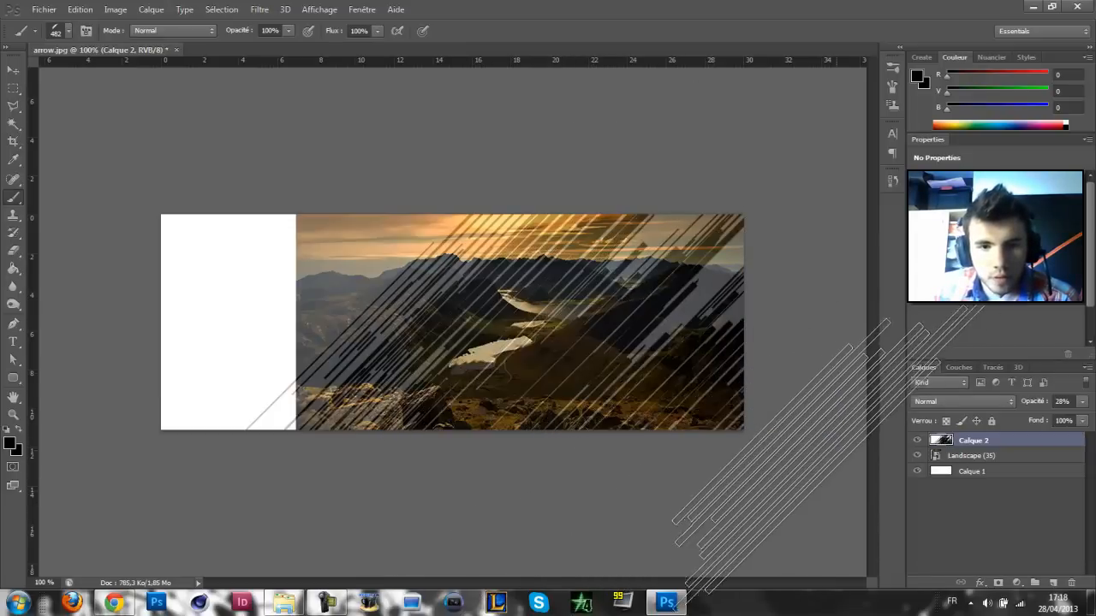
Darken the landscape's upper-right area and right edge with repeated black stamps of the 697 px brush.
right_click(568, 259)
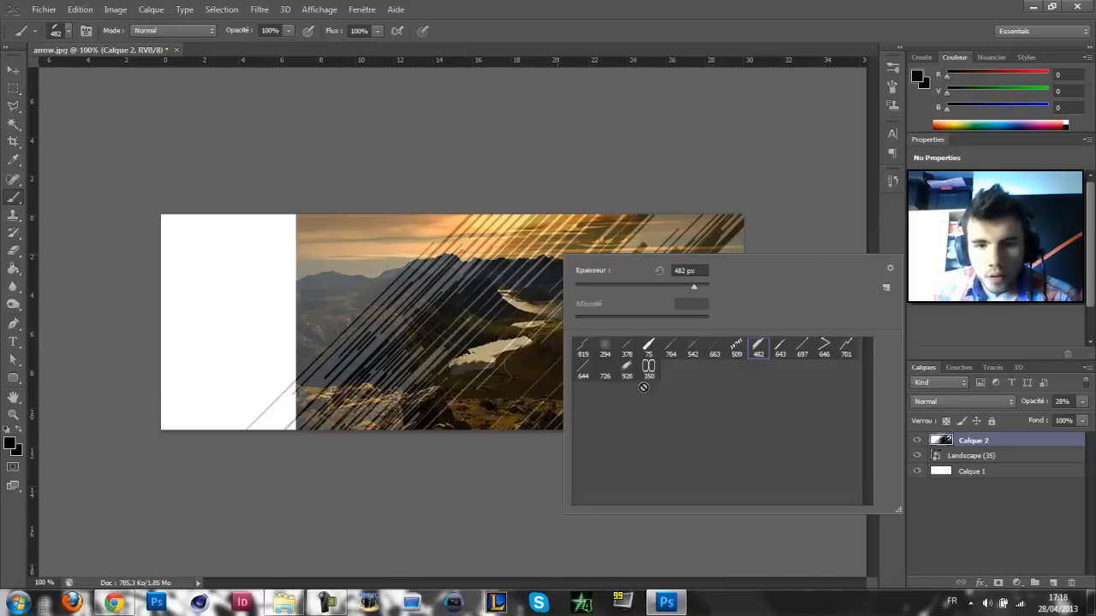
click(802, 348)
click(668, 233)
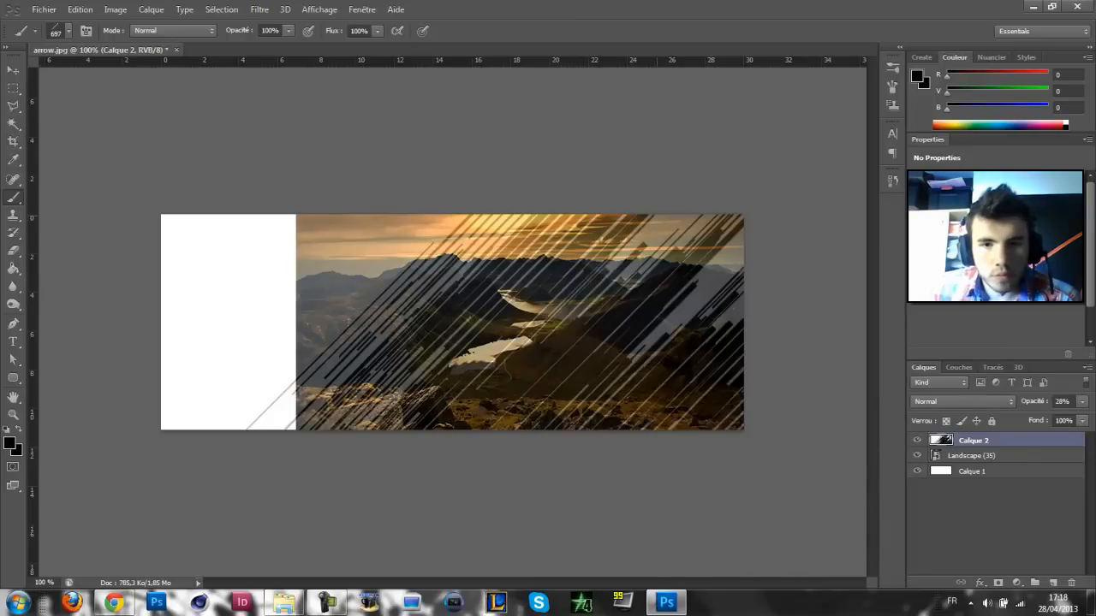
click(670, 224)
click(752, 305)
click(746, 306)
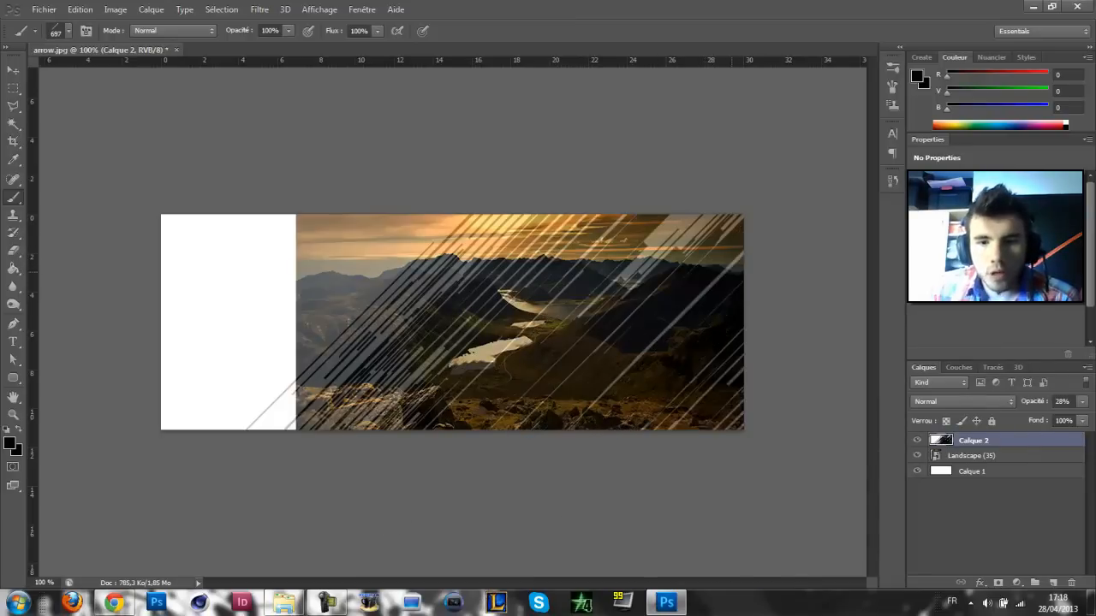
click(741, 308)
click(751, 310)
click(751, 333)
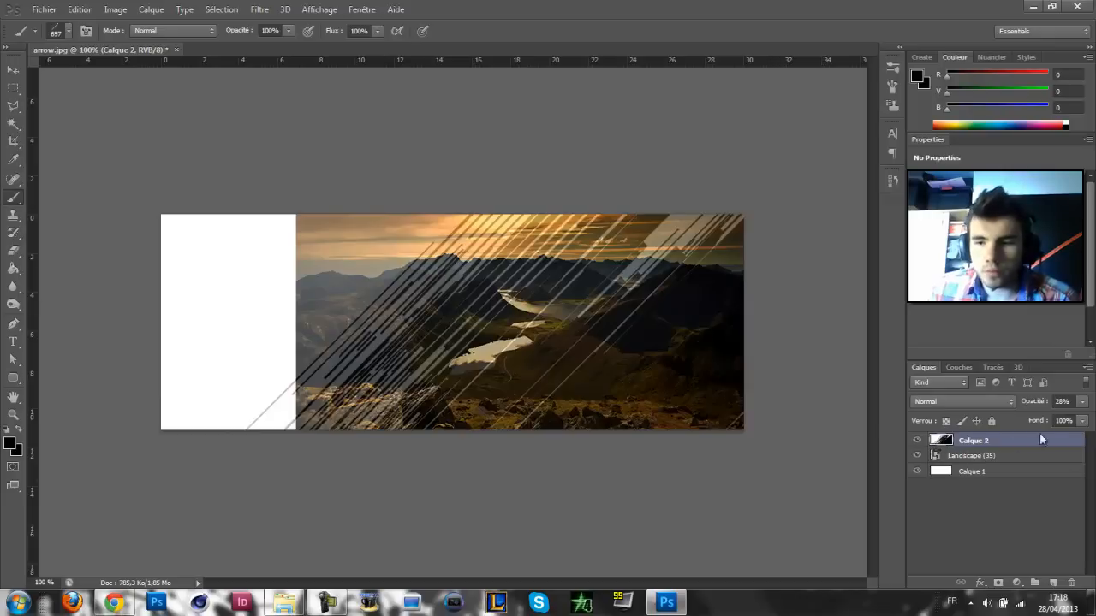
Raise the opacity of the painted Calque 2 layer to 100%.
click(1082, 402)
click(1081, 417)
key(Return)
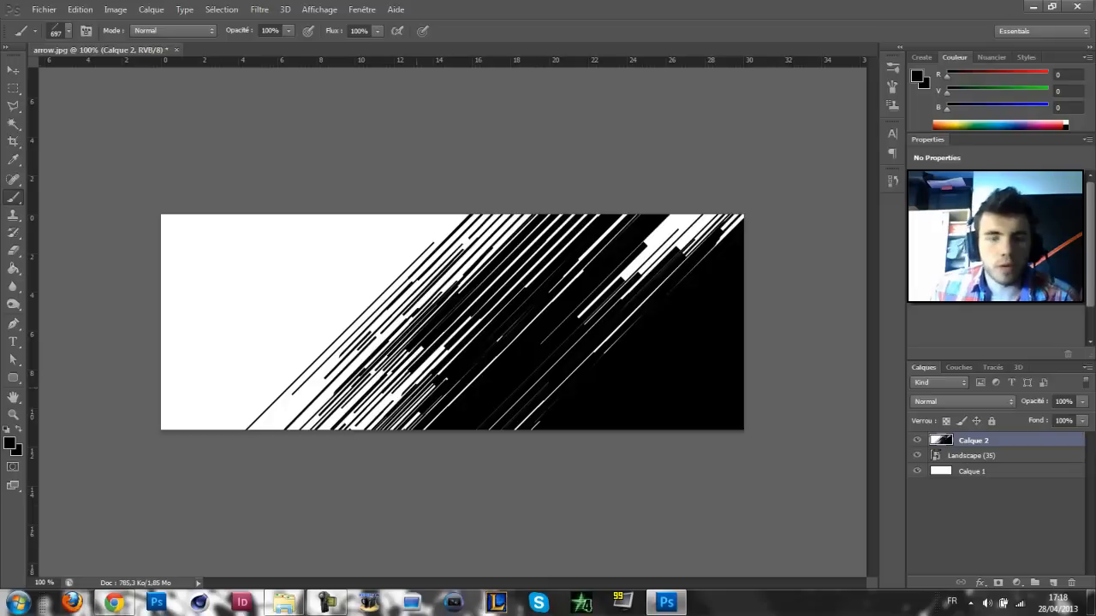
Stamp the 819 px curved brush once in black near the canvas's upper middle, beside the diagonal lines.
right_click(323, 305)
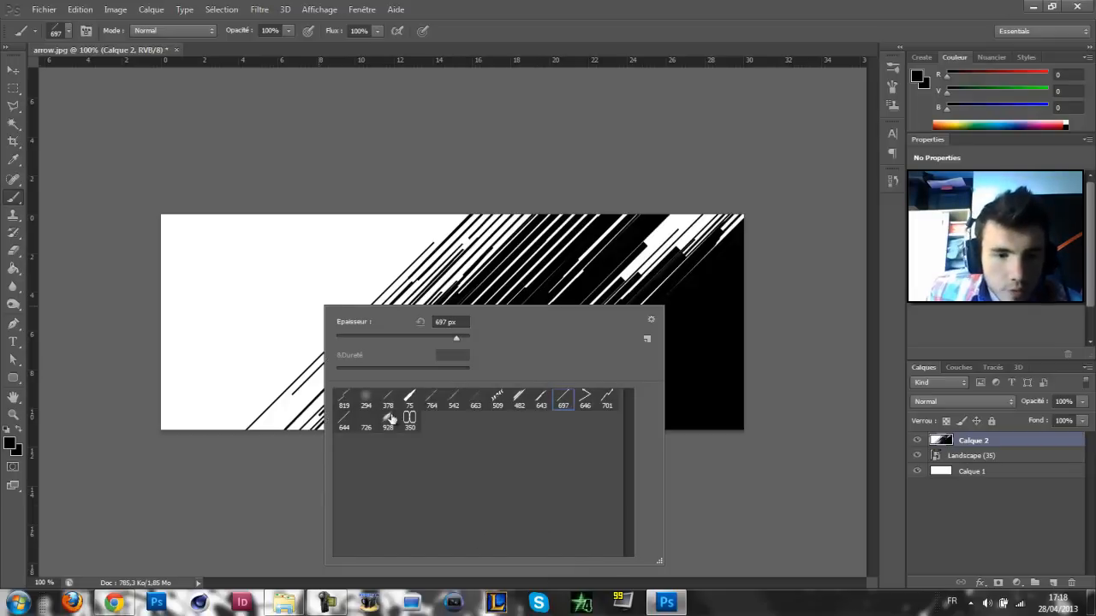
click(345, 398)
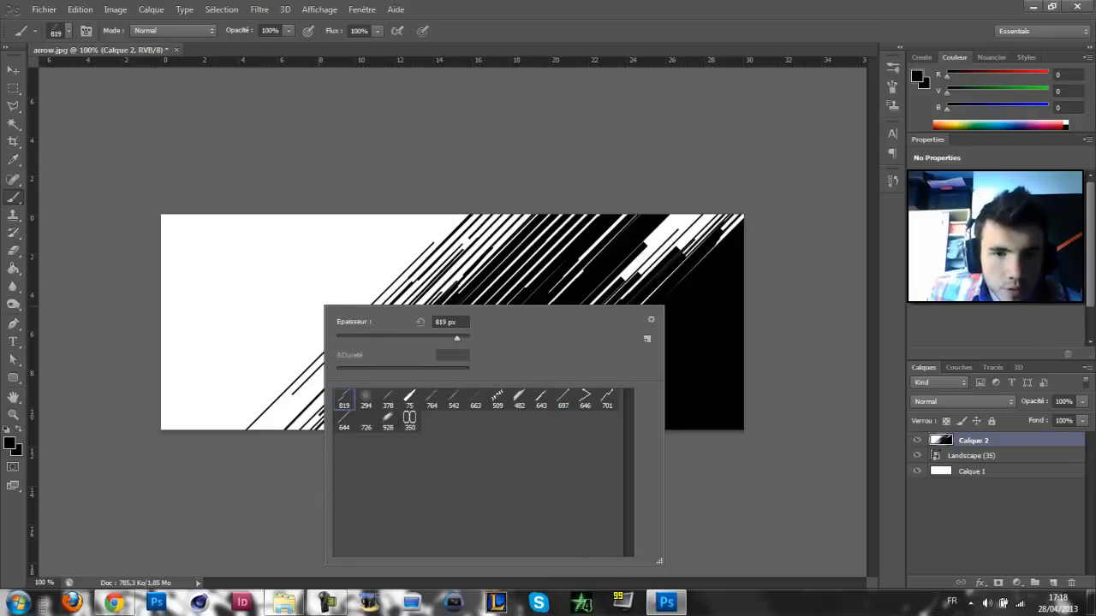
click(428, 272)
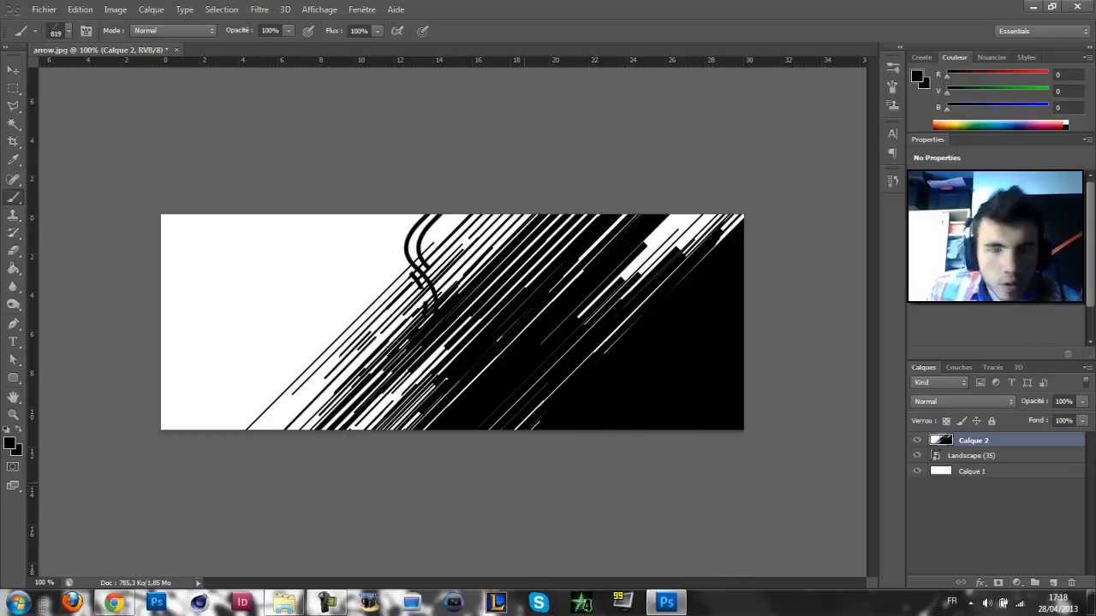
right_click(445, 325)
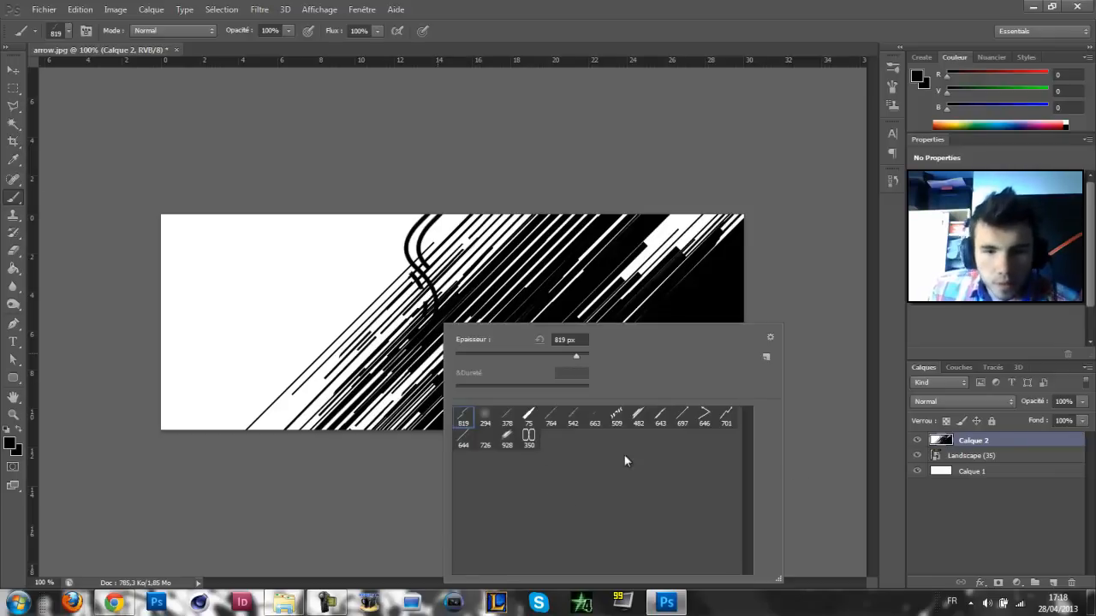
key(Escape)
Add a new layer and stamp the 482 px brush once in black over the diagonal lines near the canvas's middle.
click(1053, 582)
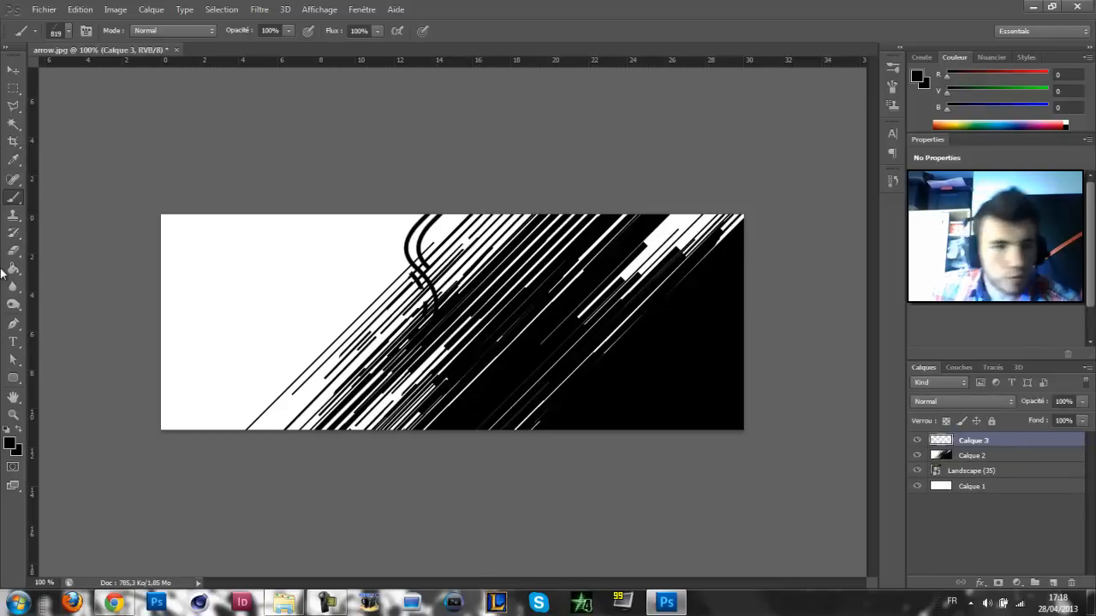
right_click(473, 344)
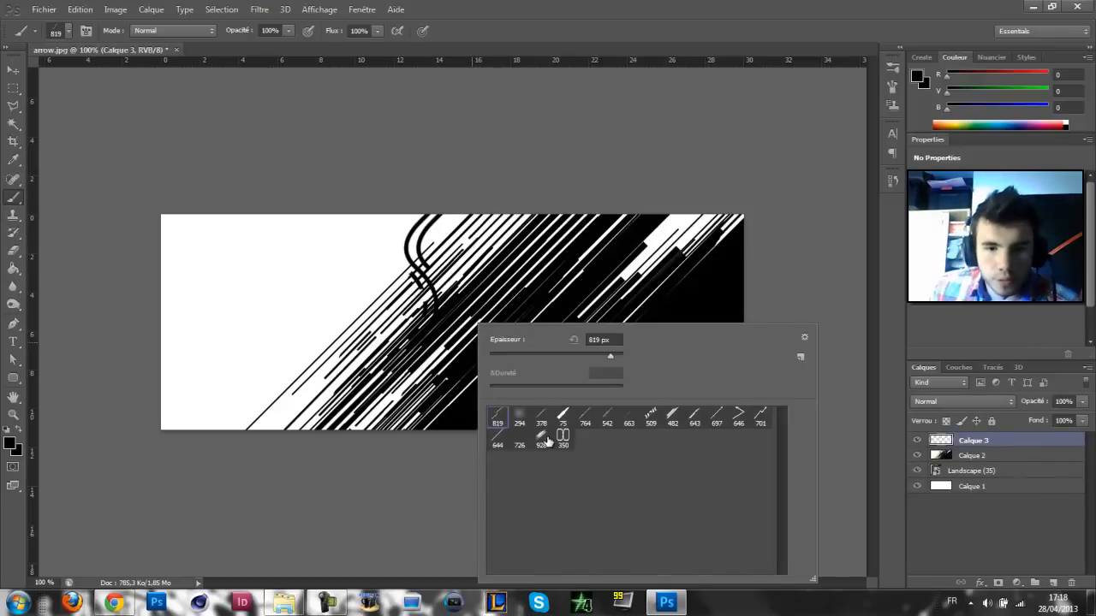
click(540, 438)
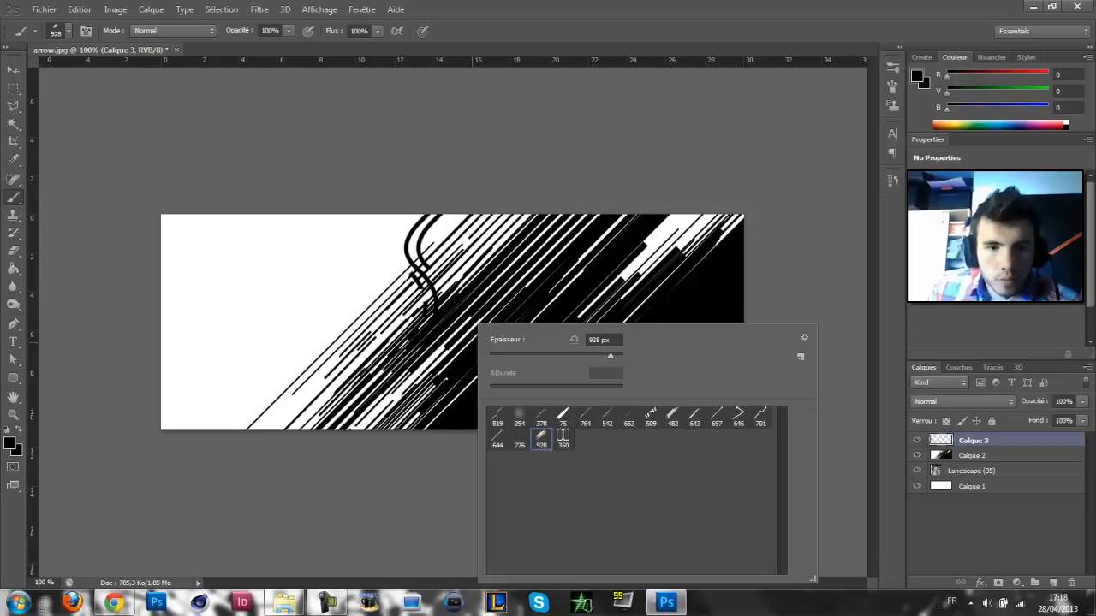
click(653, 420)
click(674, 425)
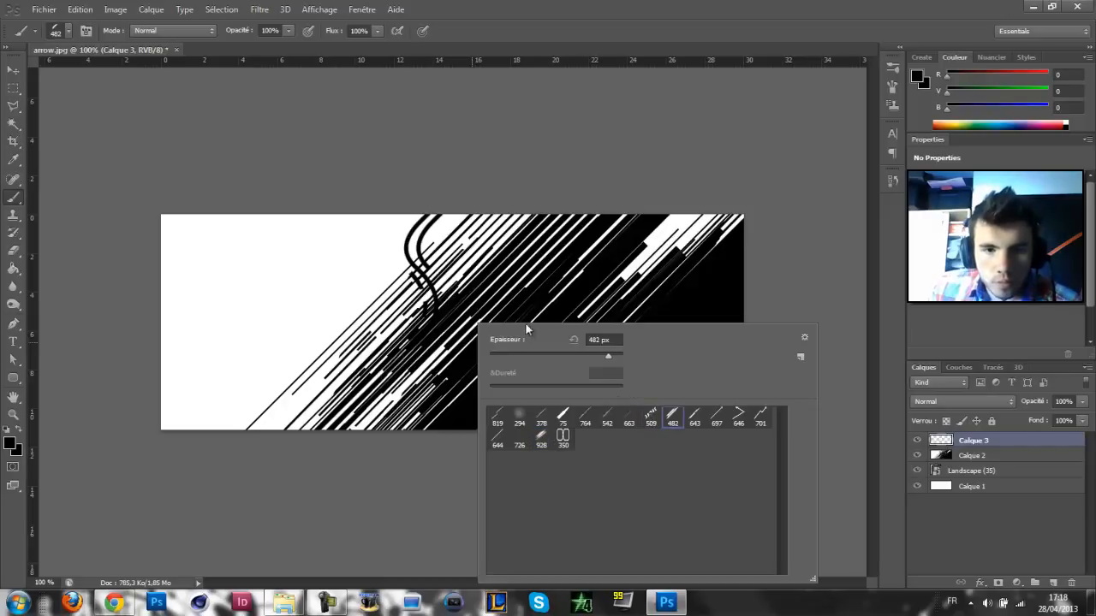
click(489, 302)
Free-transform the new stamp, moving it to about X 276.5 px, Y 200.5 px and flipping it horizontally.
key(ctrl+t)
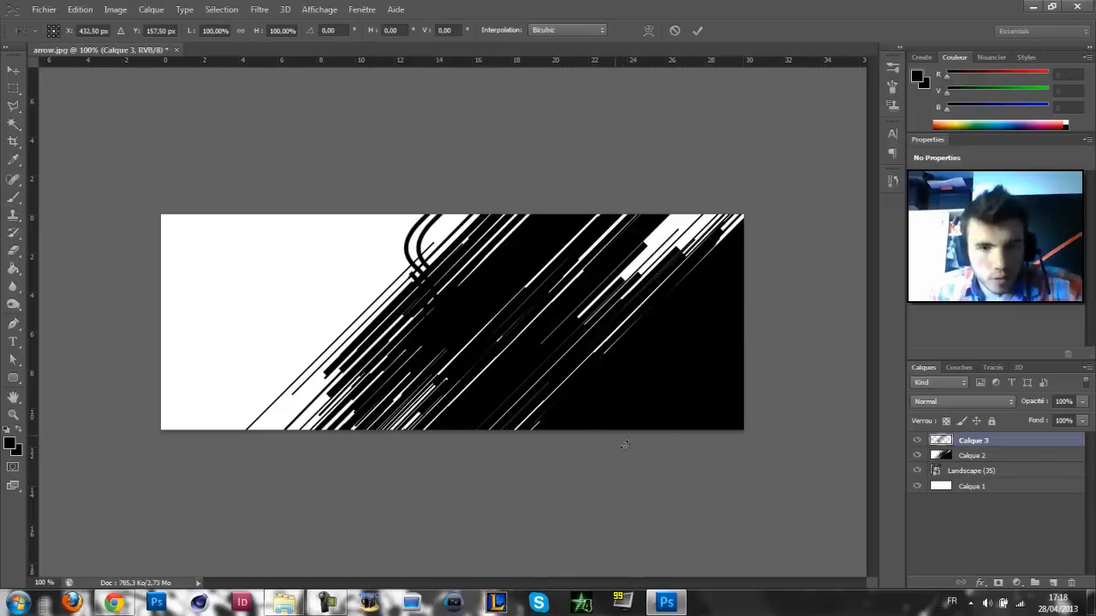
right_click(520, 336)
click(622, 545)
drag(544, 349, 411, 431)
right_click(369, 296)
click(459, 522)
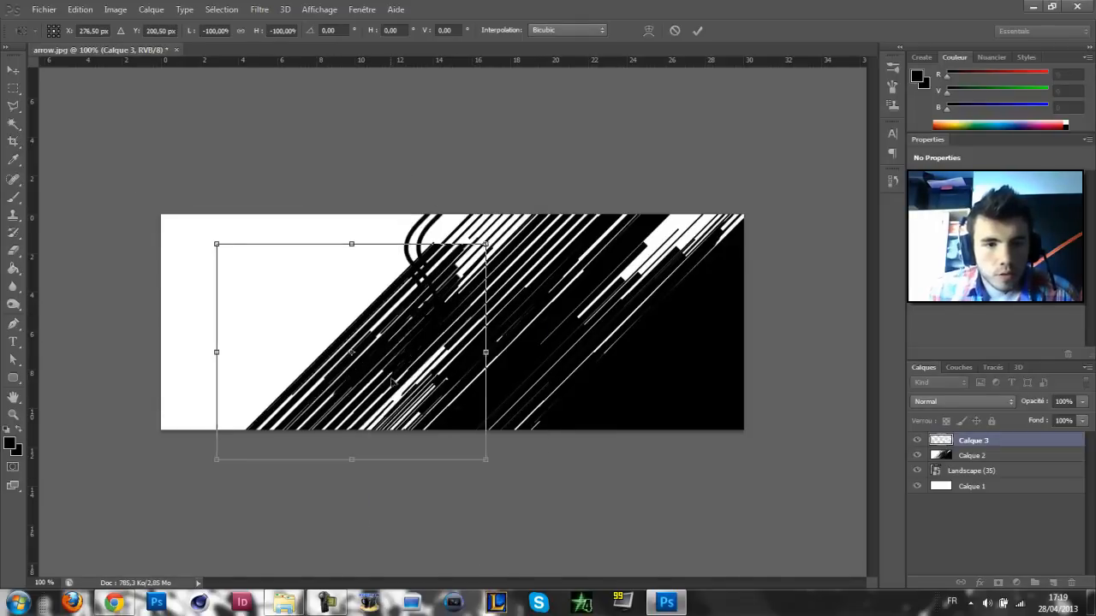
right_click(387, 362)
click(500, 351)
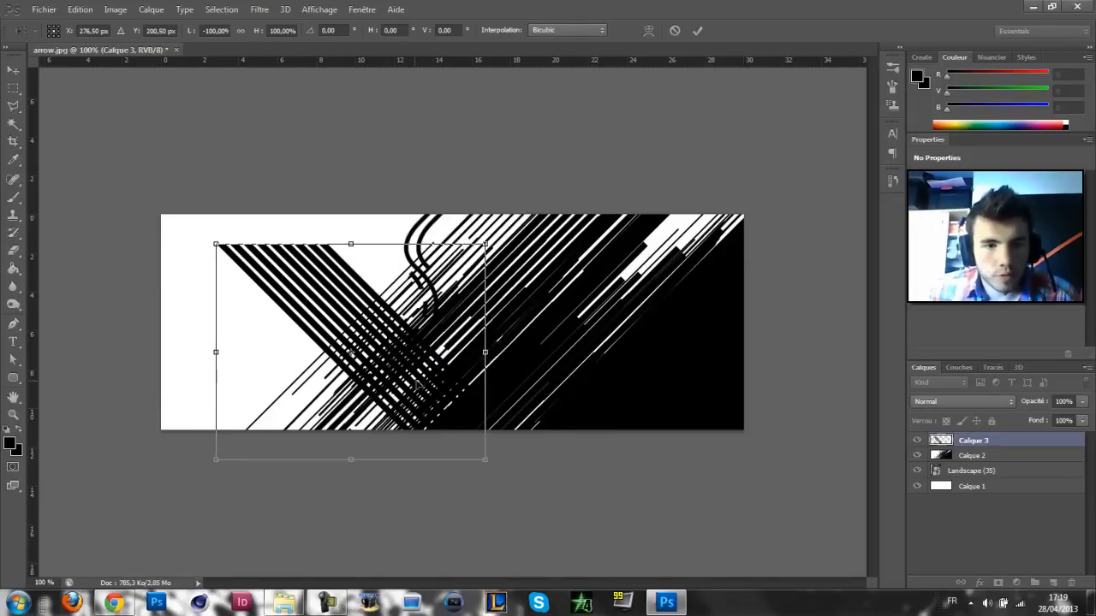
Reorient the stamp, apply the transform and move it so its lines cross the diagonals near the canvas's lower middle.
right_click(377, 297)
drag(330, 277, 257, 240)
right_click(287, 268)
click(396, 489)
drag(328, 345, 463, 480)
right_click(382, 373)
click(477, 350)
click(13, 69)
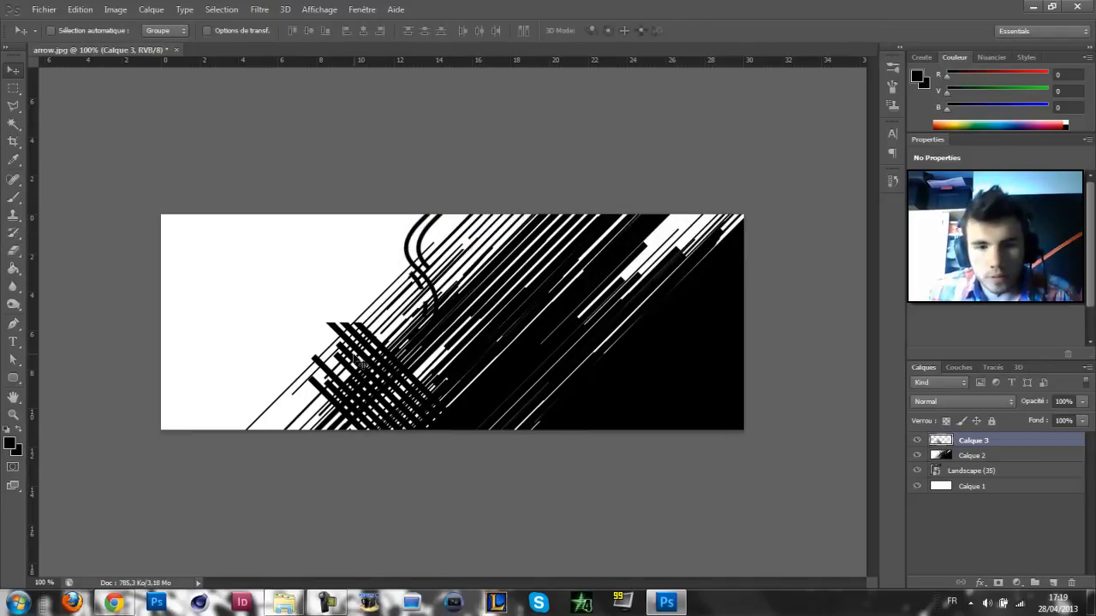
drag(360, 365, 444, 369)
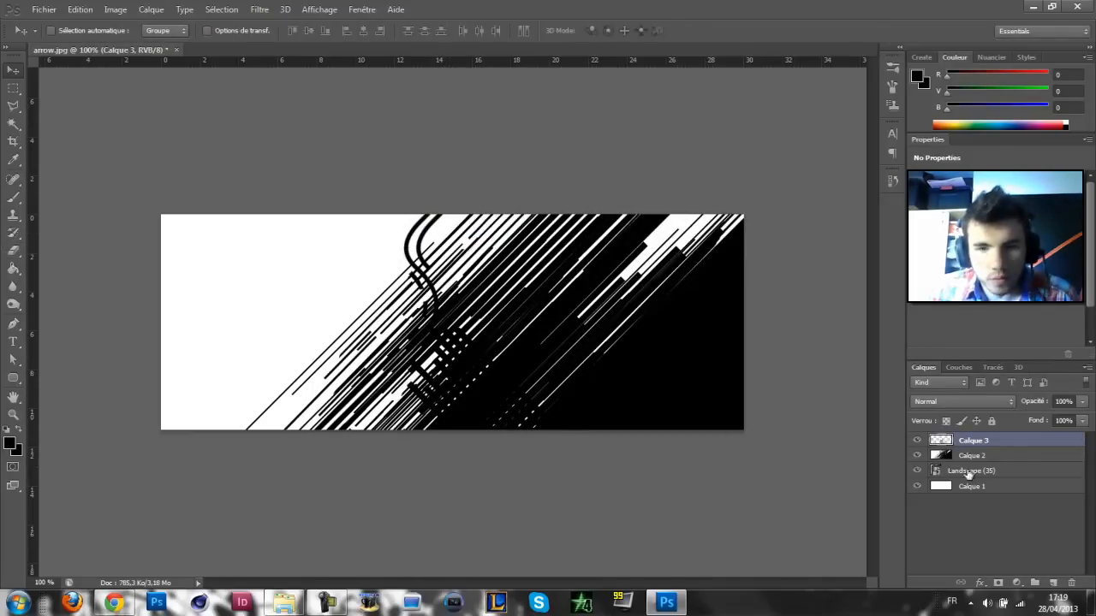
Convert the Calque 3 and Calque 2 layers together into one smart object.
shift+click(972, 457)
right_click(970, 456)
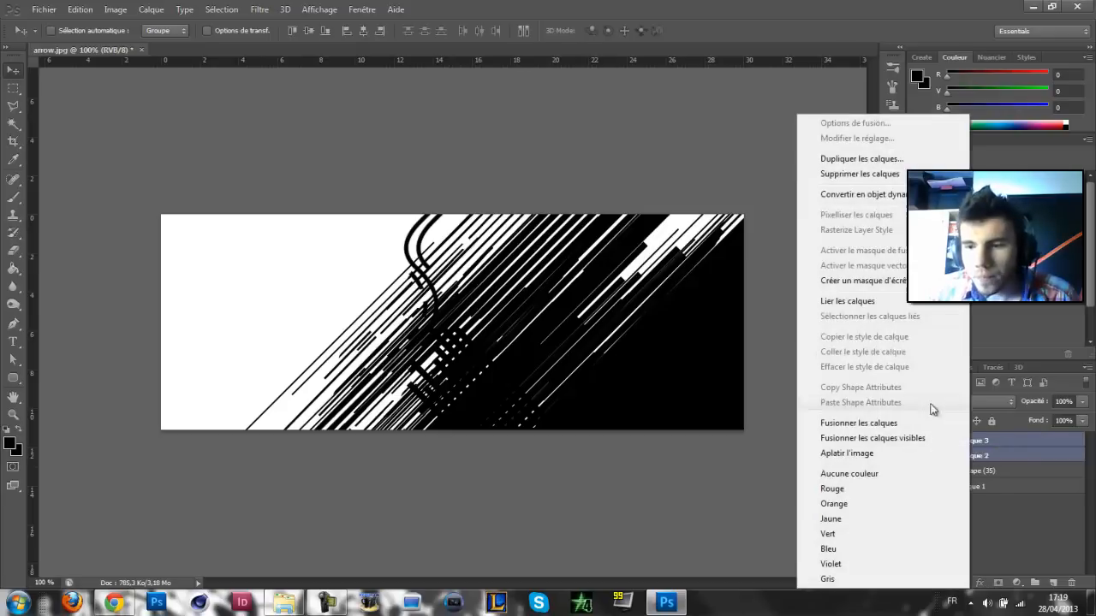
click(878, 195)
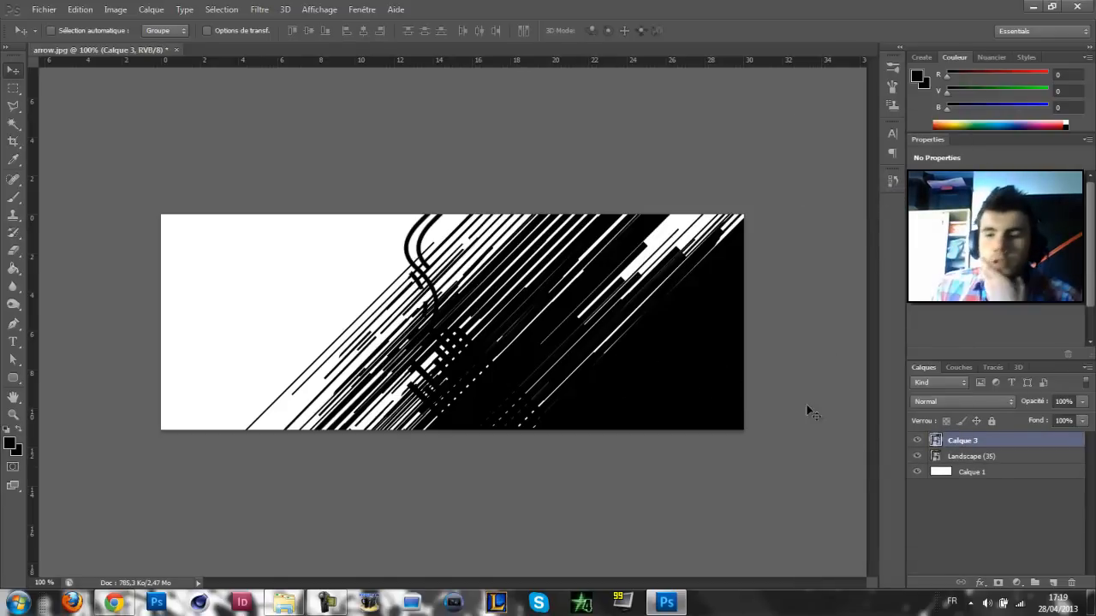
Lower the opacity of the combined Calque 3 layer to 48%.
click(1083, 401)
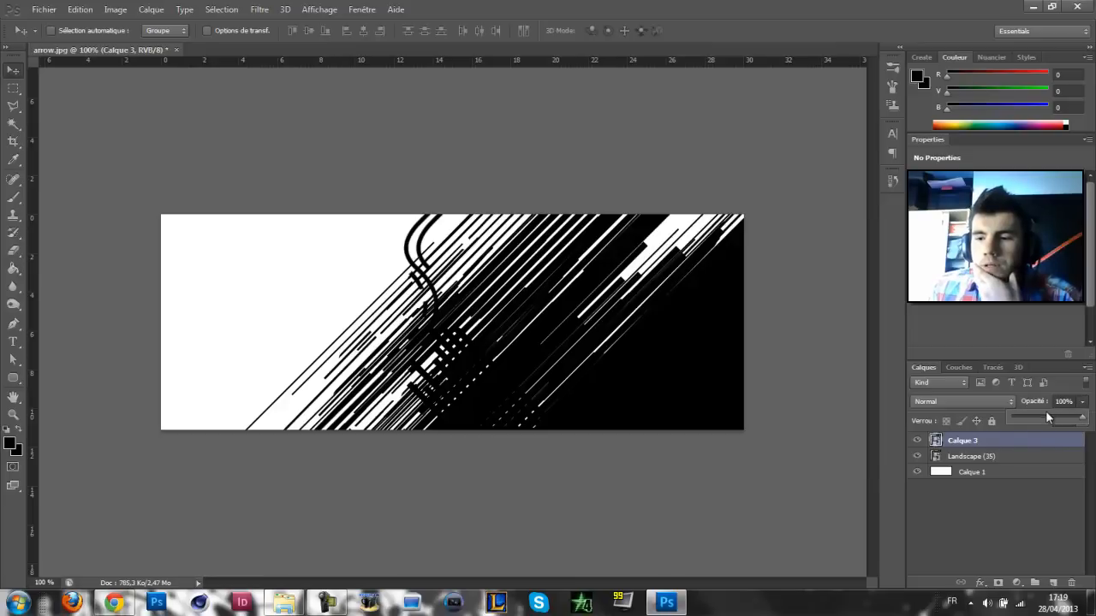
click(1045, 417)
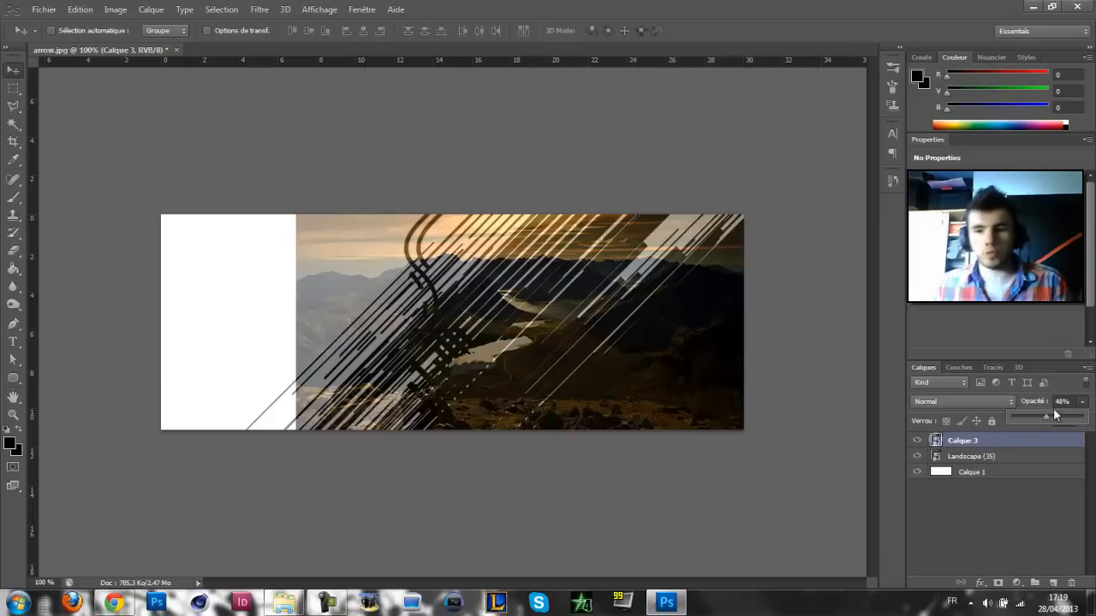
click(971, 532)
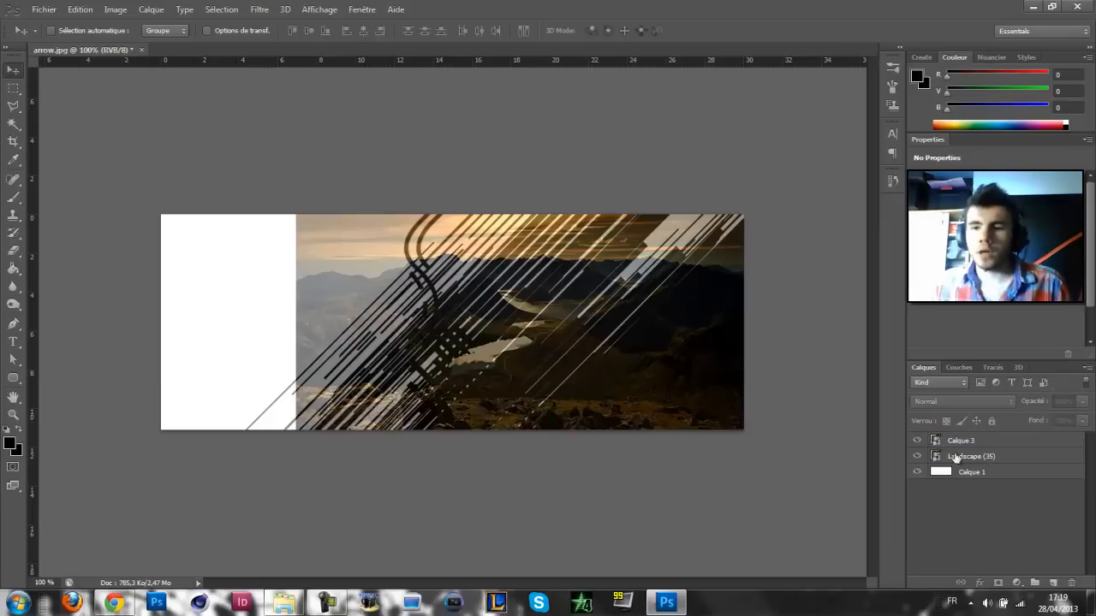
Set Calque 3's blend mode to Eclaircir and raise its opacity to 100%.
click(962, 440)
click(948, 397)
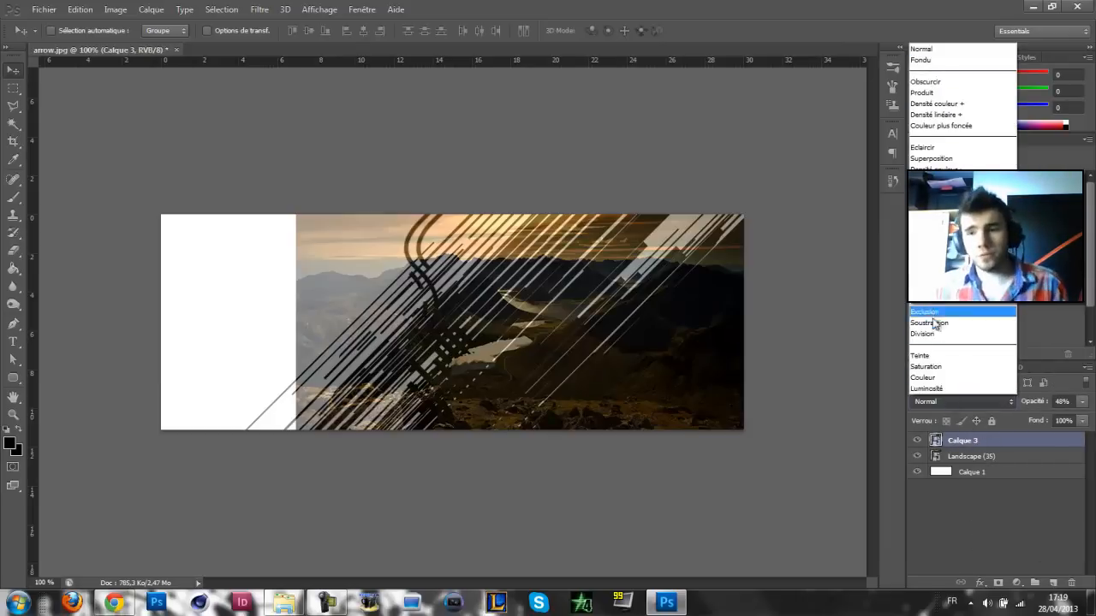
click(942, 149)
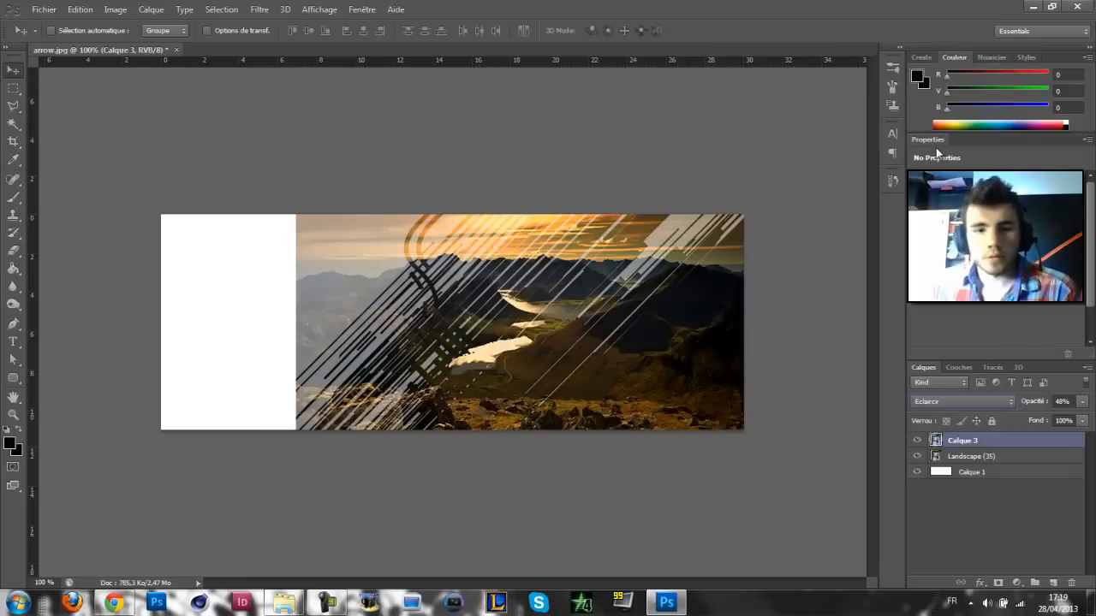
click(1082, 403)
drag(1071, 416, 1088, 418)
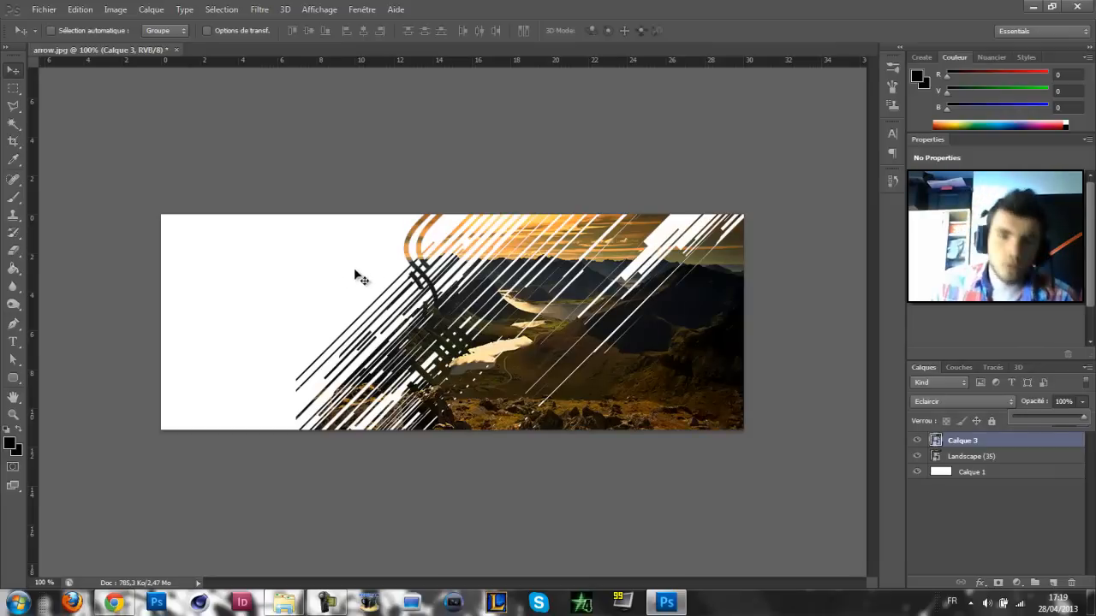
Reset Calque 3's blend mode to Normal and rasterize the smart object.
click(990, 442)
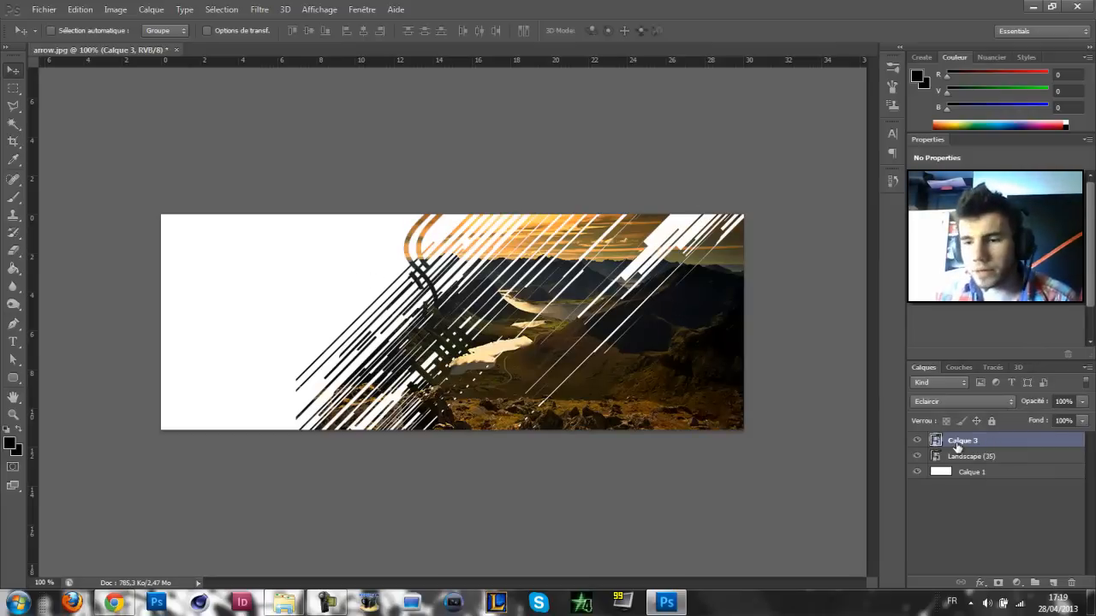
click(959, 401)
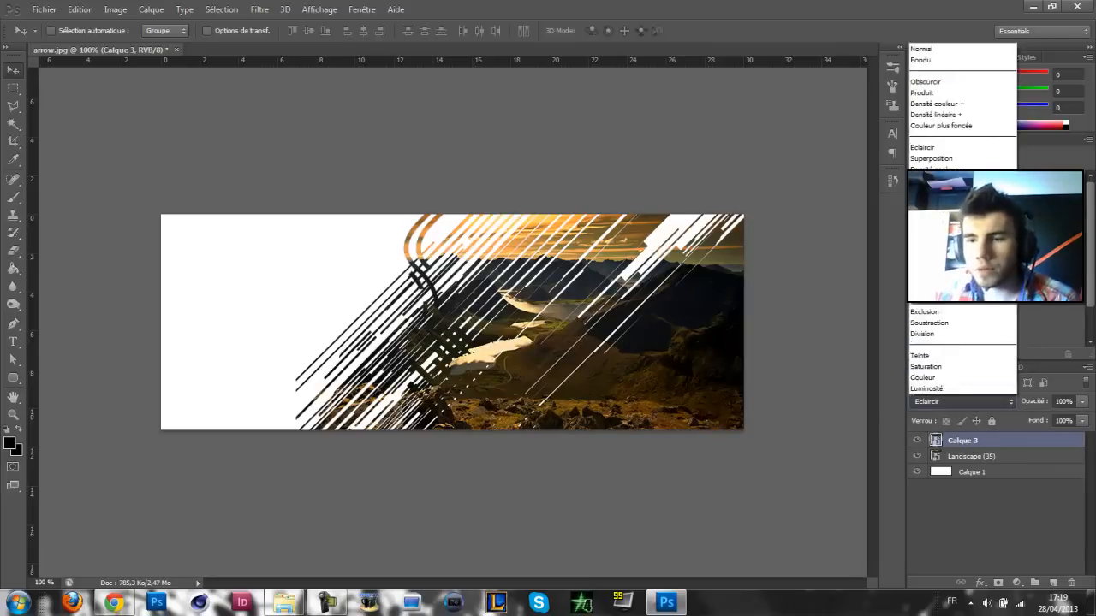
click(939, 49)
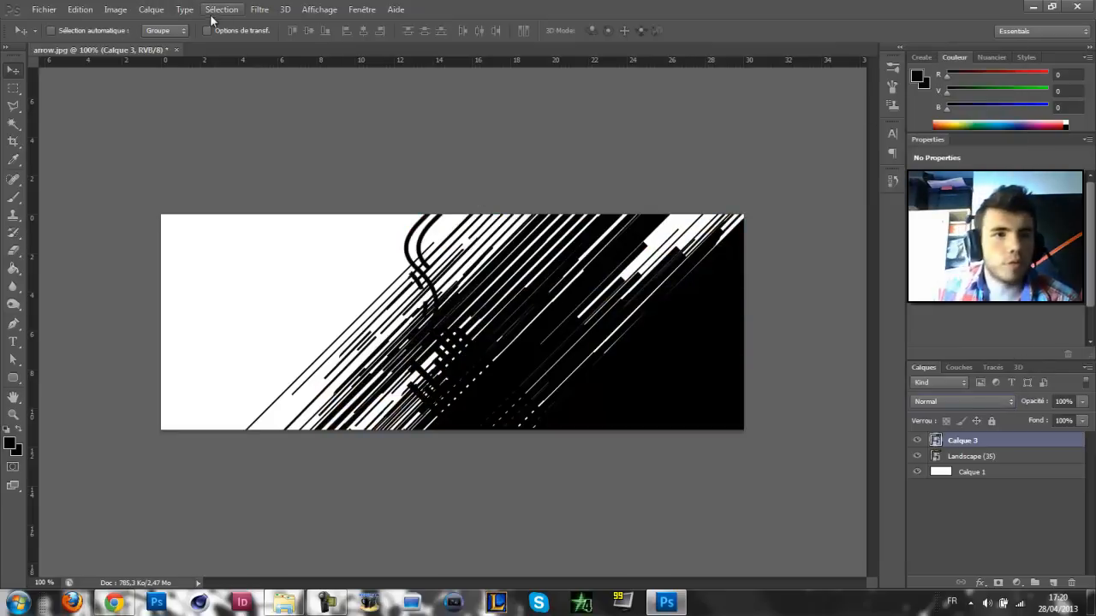
click(129, 12)
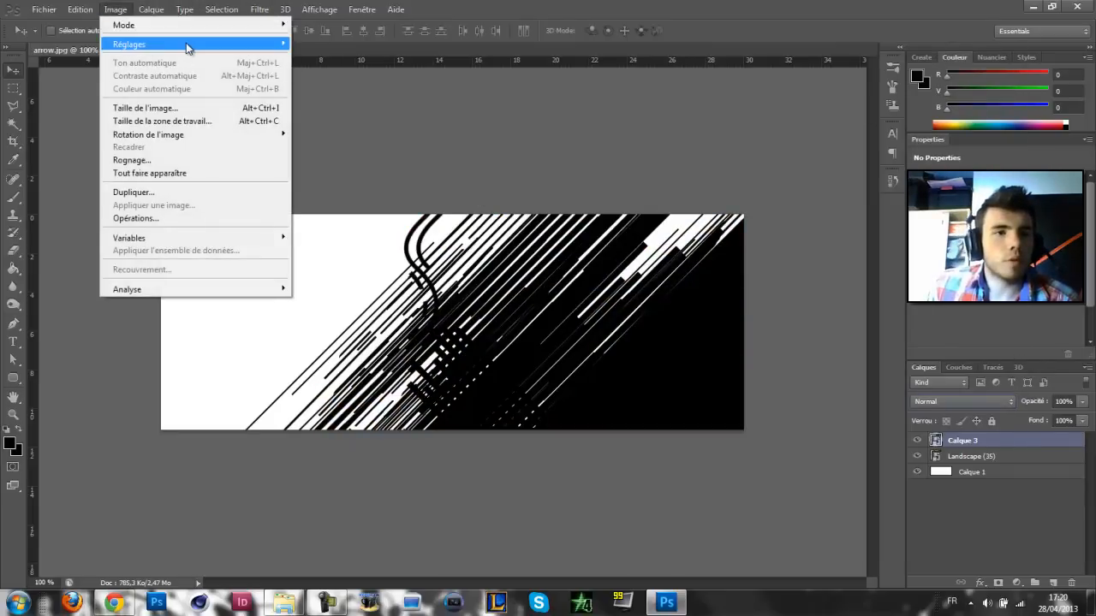
click(13, 251)
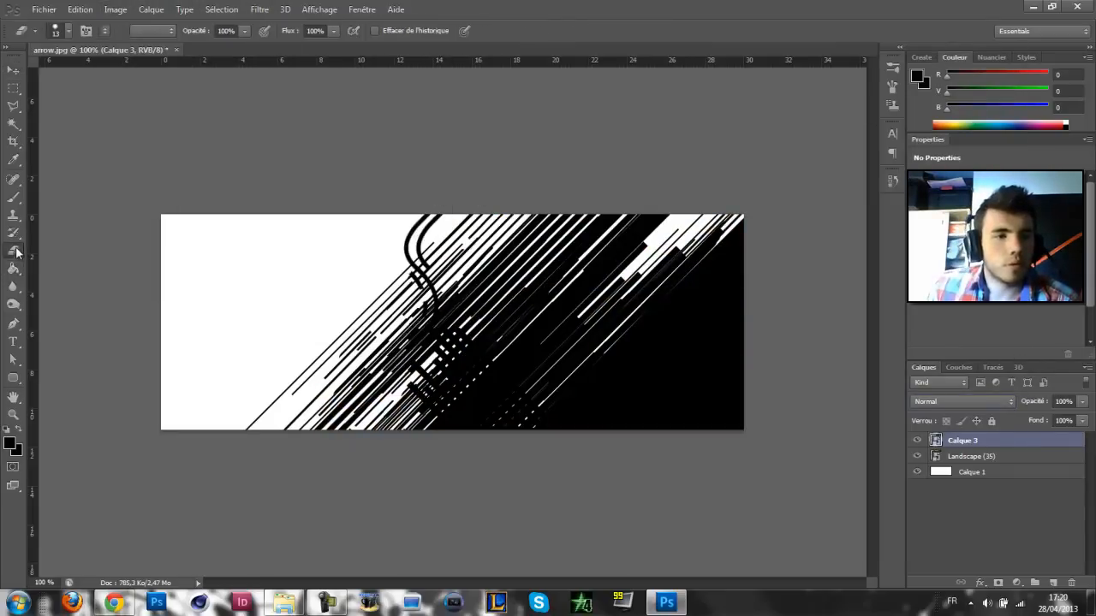
click(441, 243)
click(496, 237)
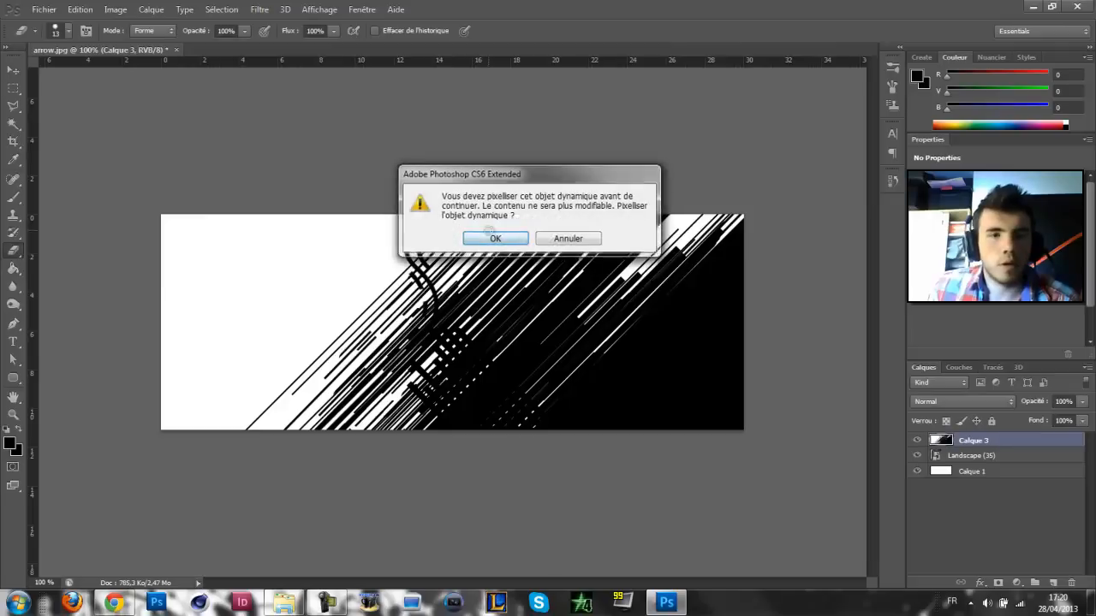
Invert the black and white areas of Calque 3 with the Négatif adjustment.
click(116, 9)
mouse_move(152, 44)
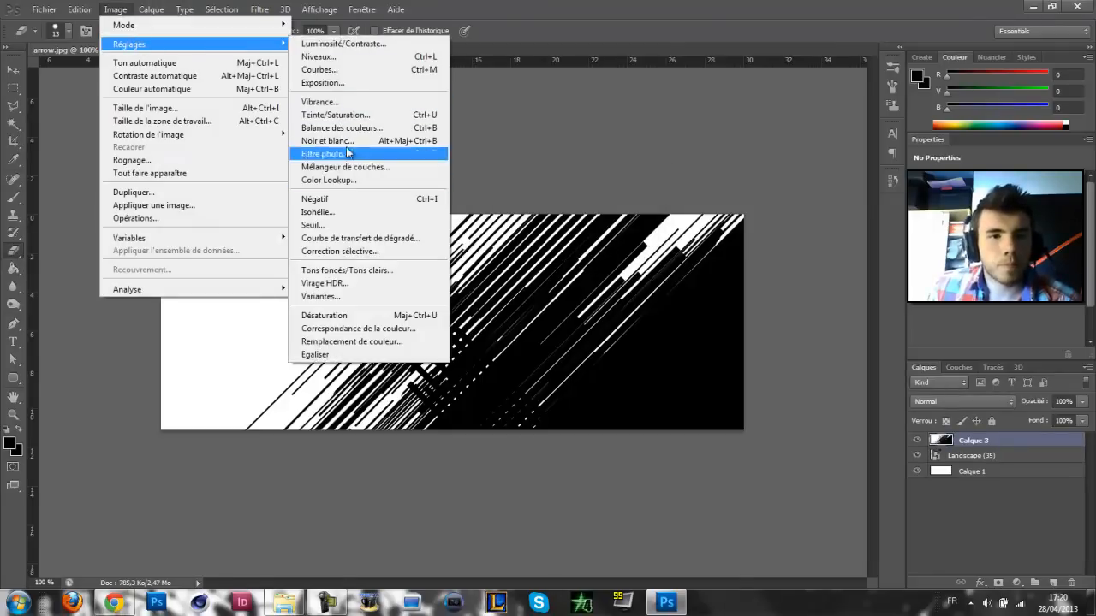
click(346, 198)
right_click(265, 322)
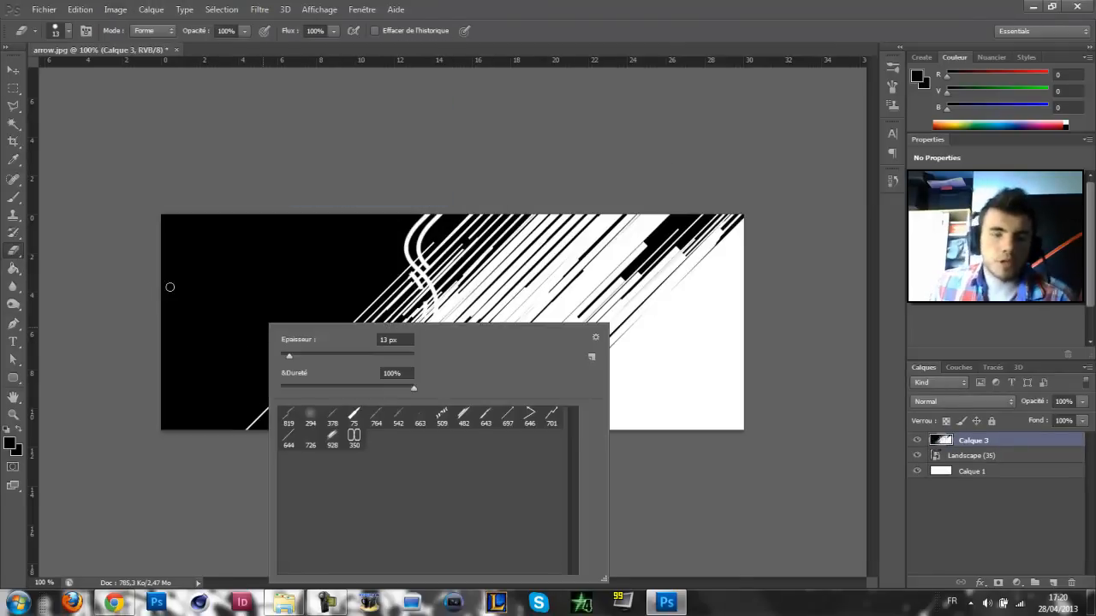
click(118, 272)
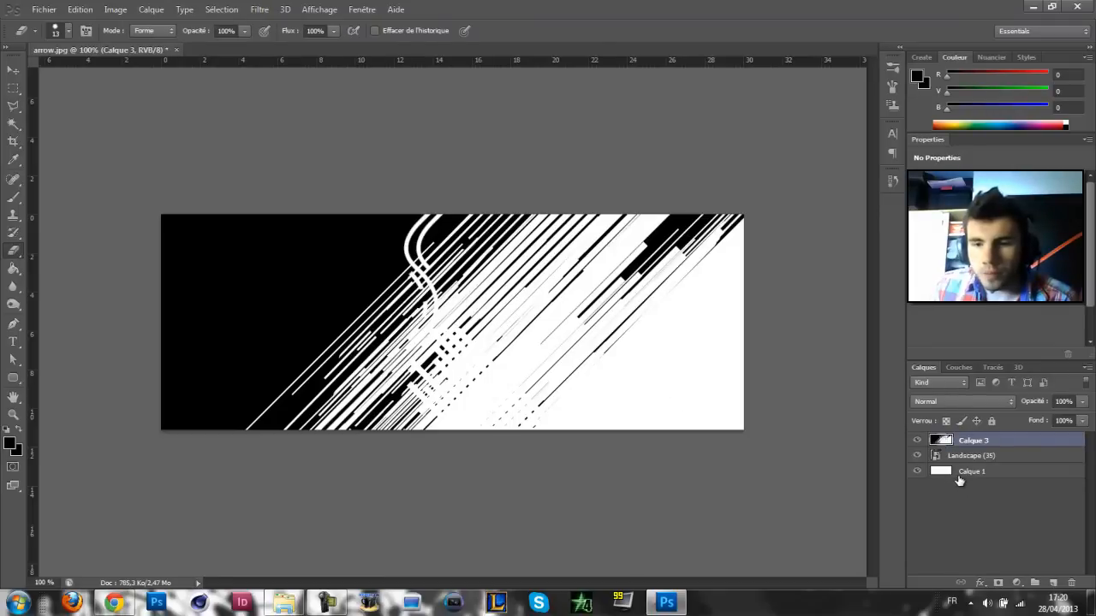
Set the inverted Calque 3 layer's blend mode to Obscurcir.
click(963, 402)
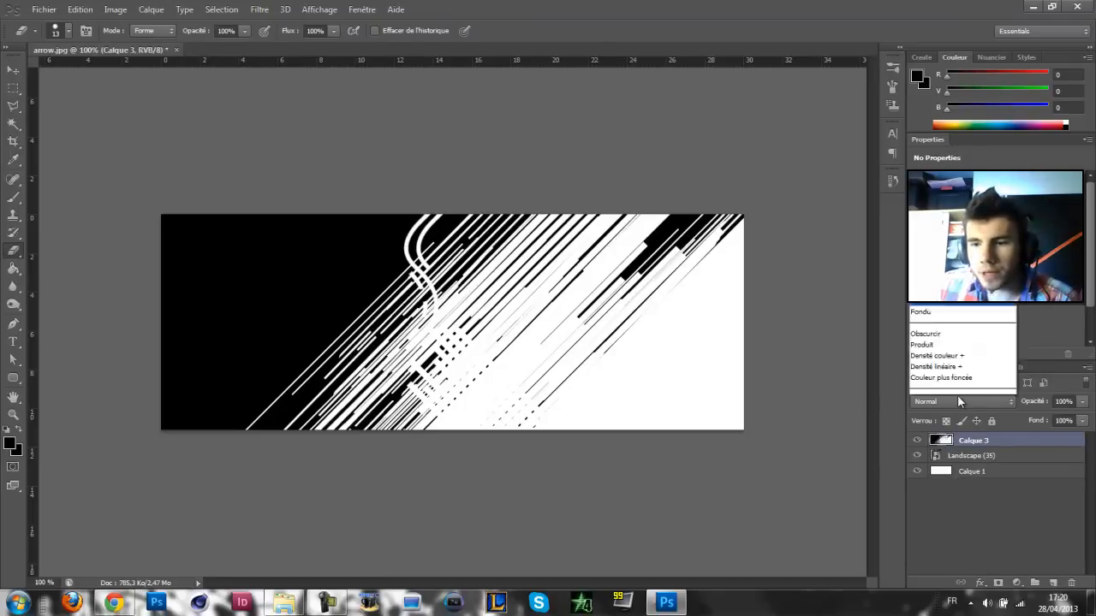
click(937, 77)
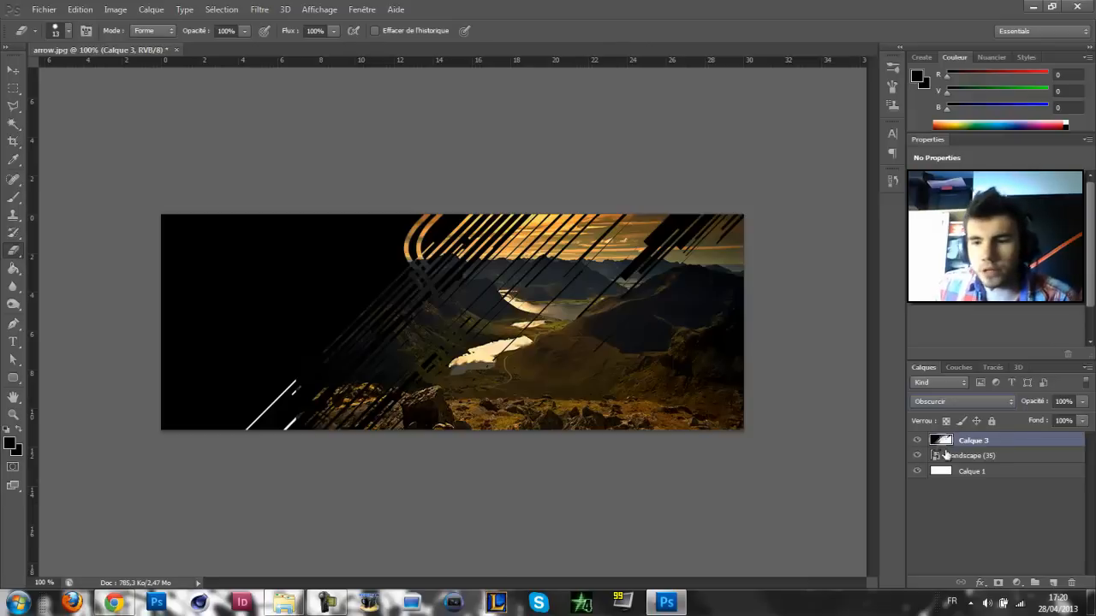
click(960, 523)
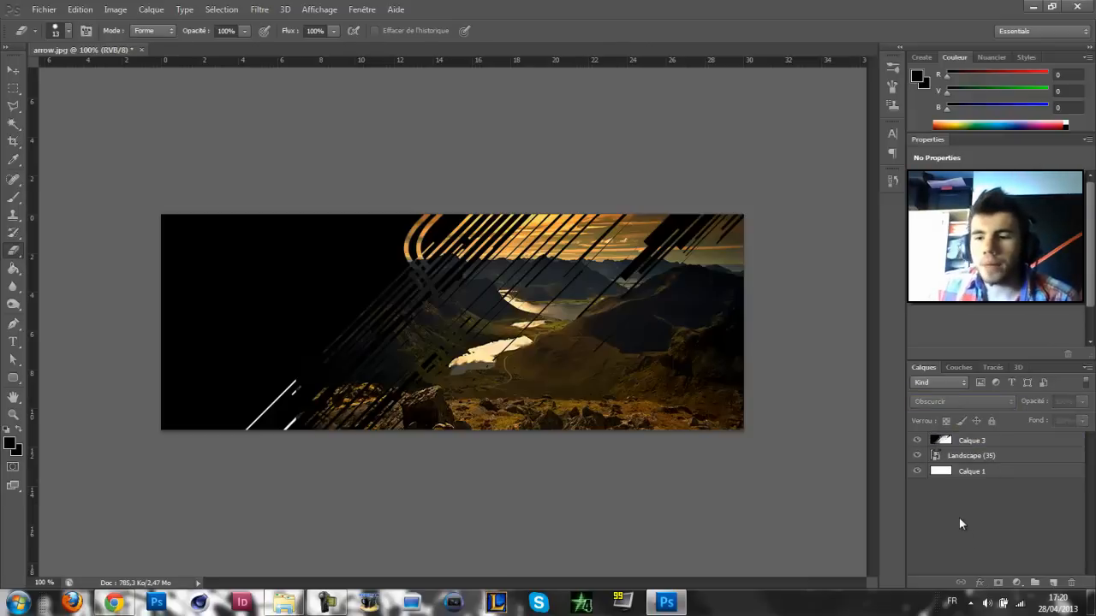
Switch Calque 3's blend mode to Eclaircir and apply the Négatif adjustment to it again.
click(961, 439)
click(954, 400)
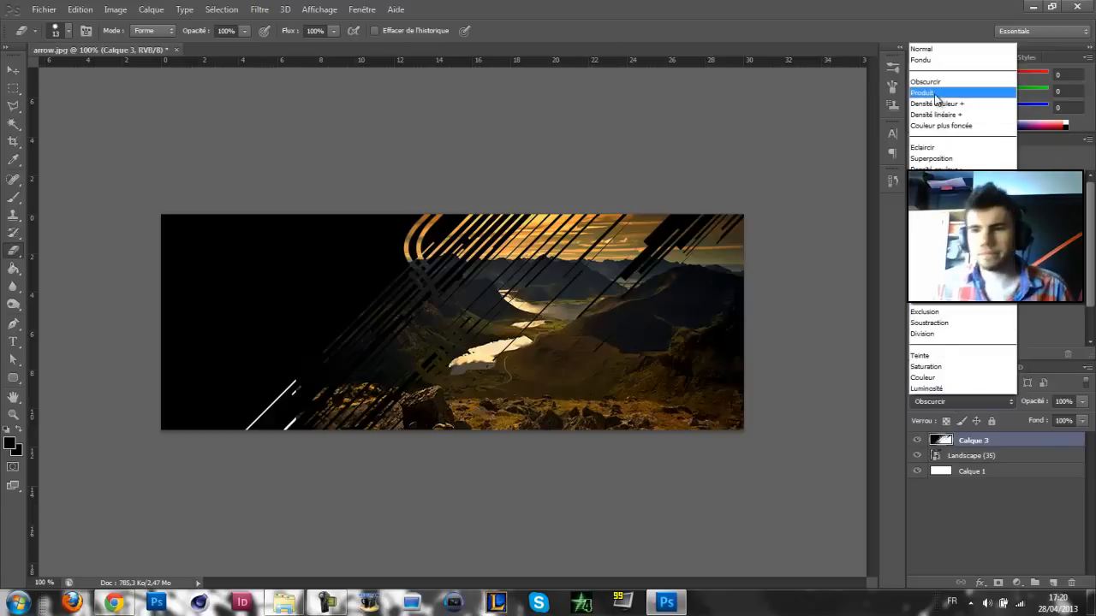
click(922, 148)
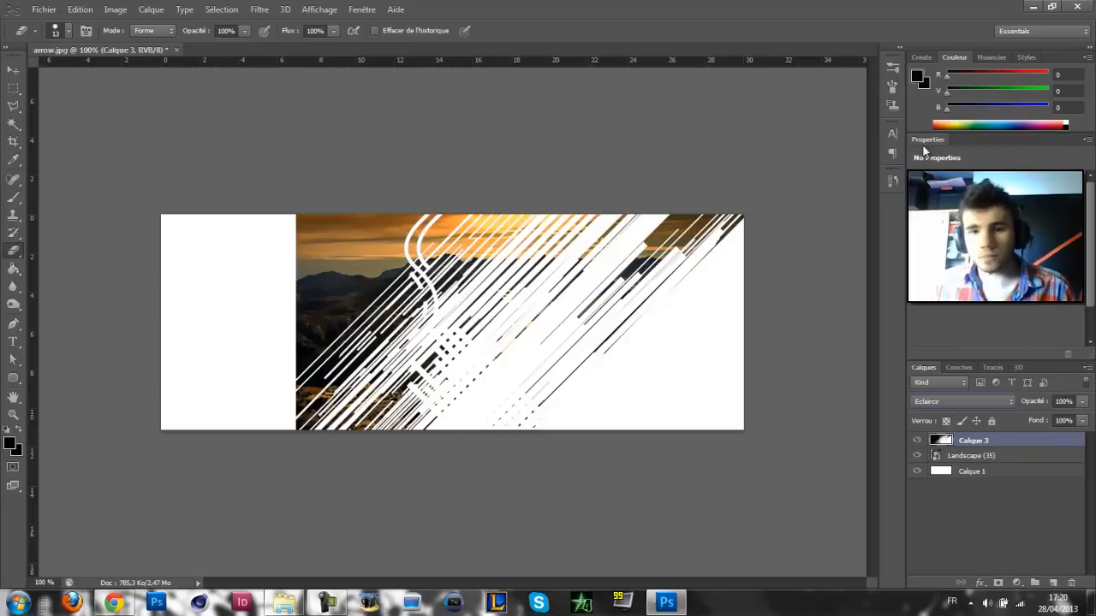
click(121, 9)
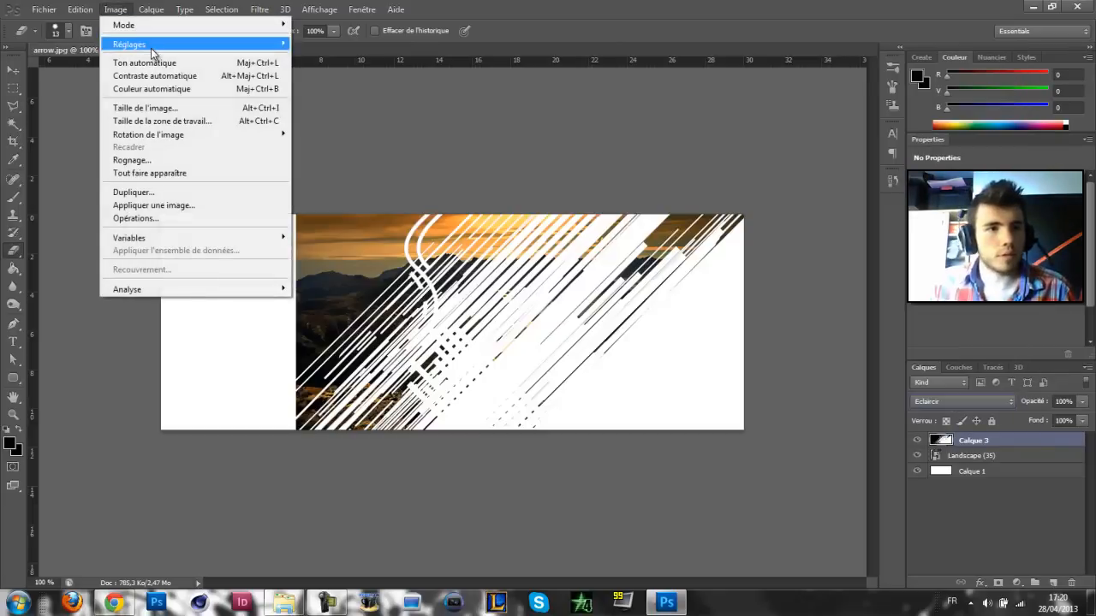
mouse_move(151, 44)
click(342, 197)
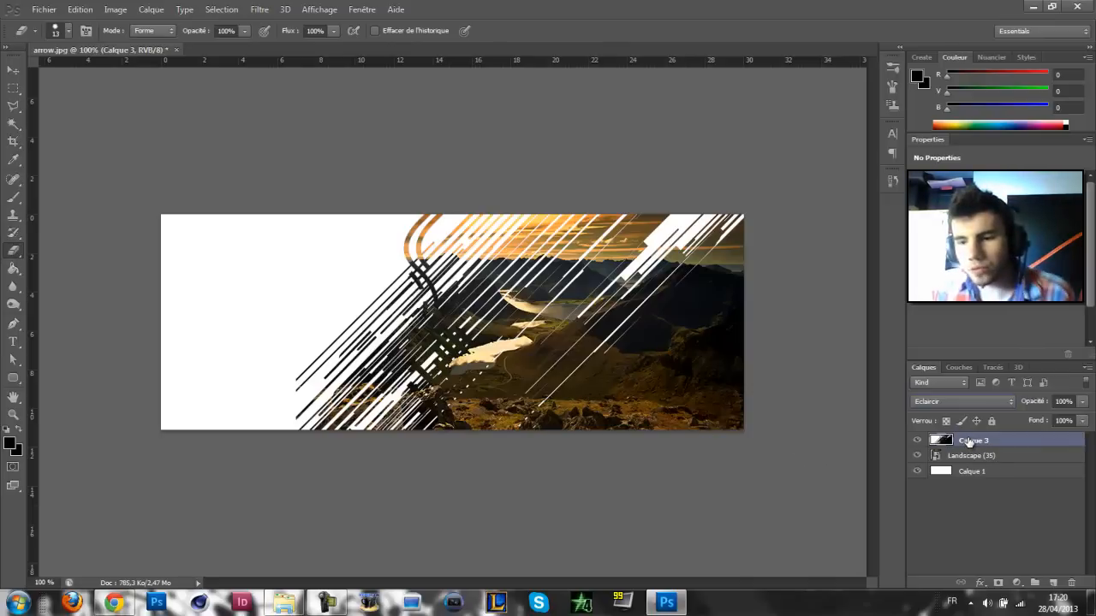
Delete Calque 3, add a new layer above the landscape and fill it with white.
key(Delete)
click(1053, 583)
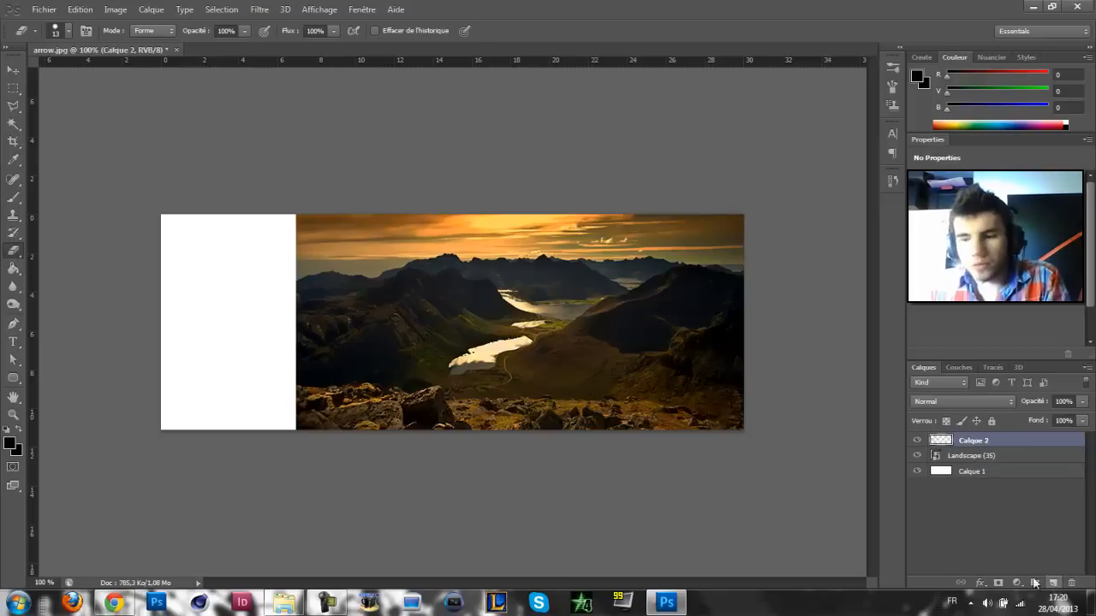
click(17, 270)
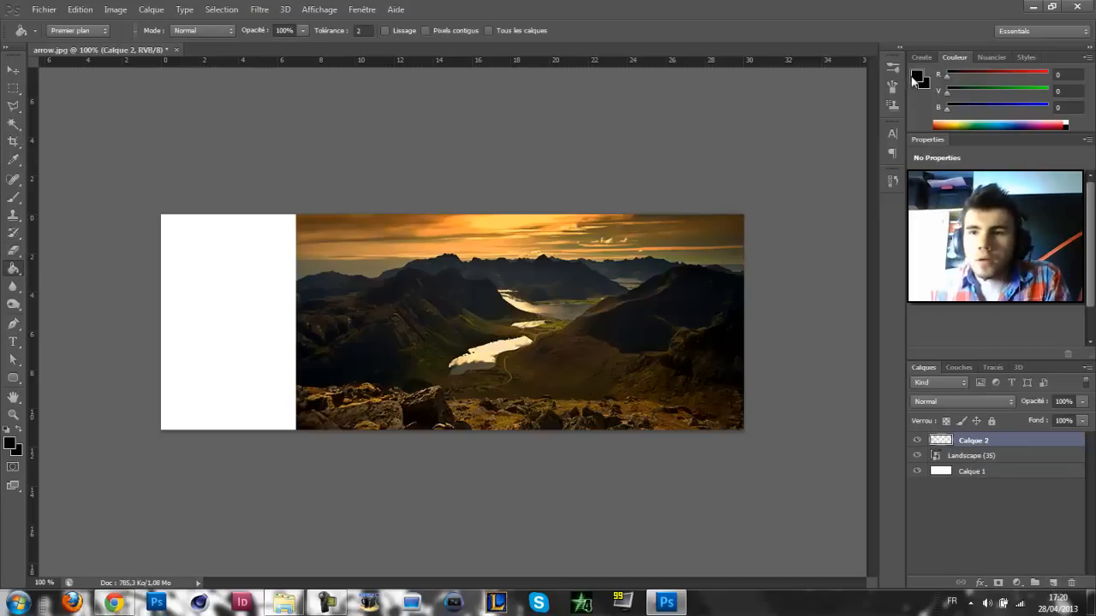
click(916, 79)
click(183, 269)
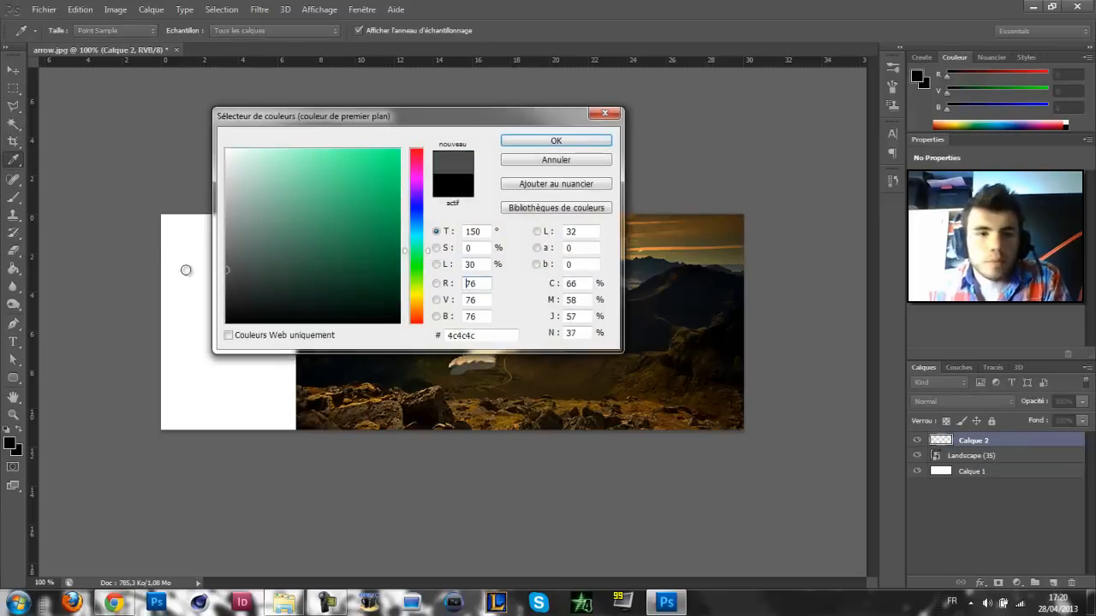
click(606, 142)
click(702, 373)
Hide the white Calque 2 layer and delete the Landscape (35) layer.
click(976, 456)
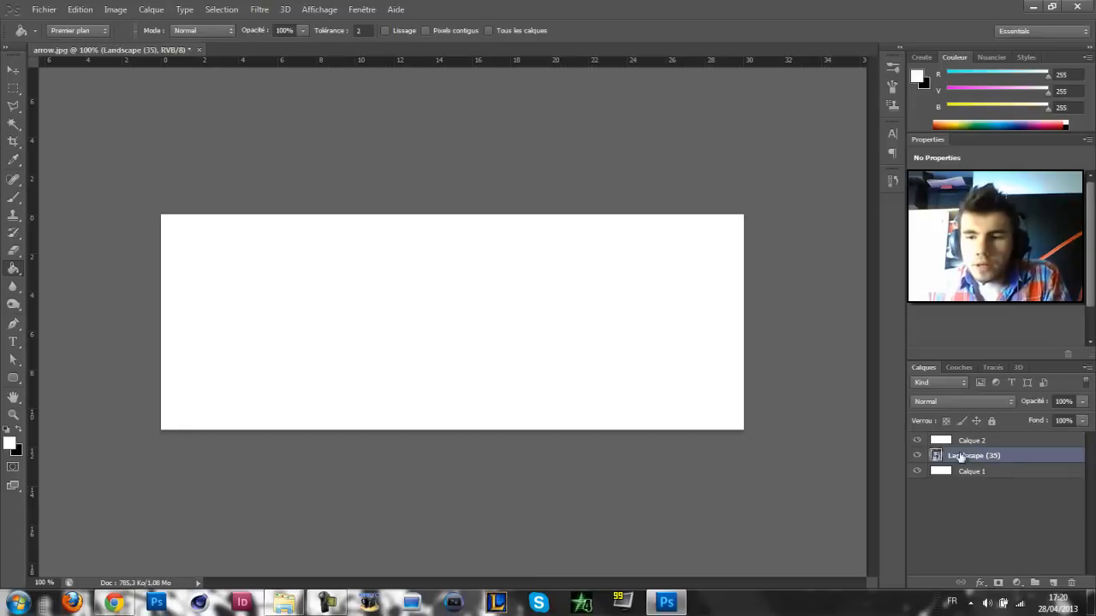
click(918, 440)
key(Delete)
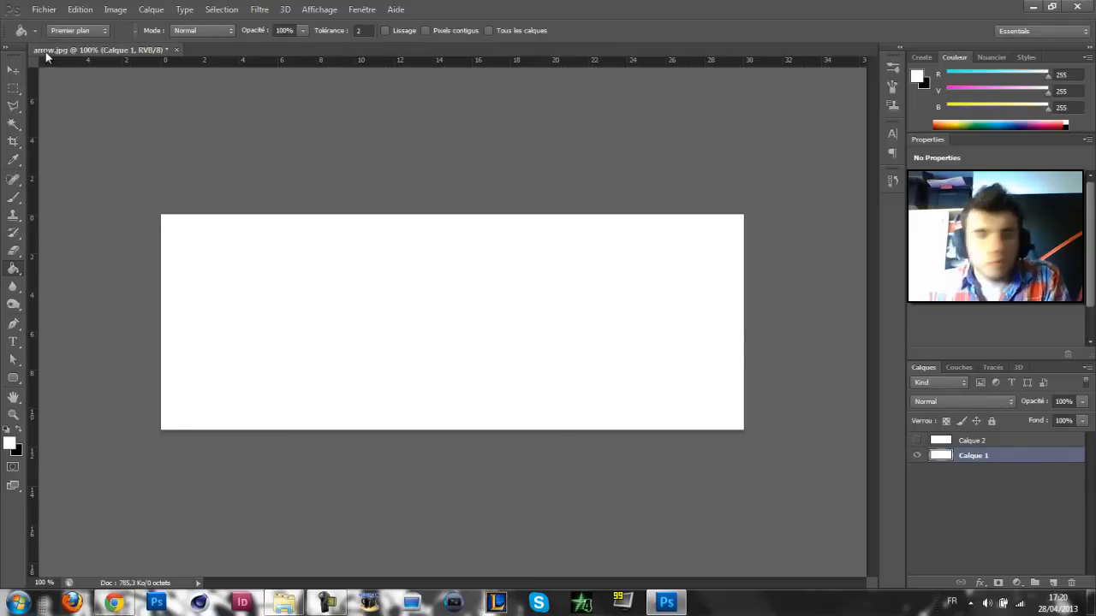
Browse the Landscapes, Renders Jeux and Character Renders PanicArtz folders for an image to import.
click(44, 9)
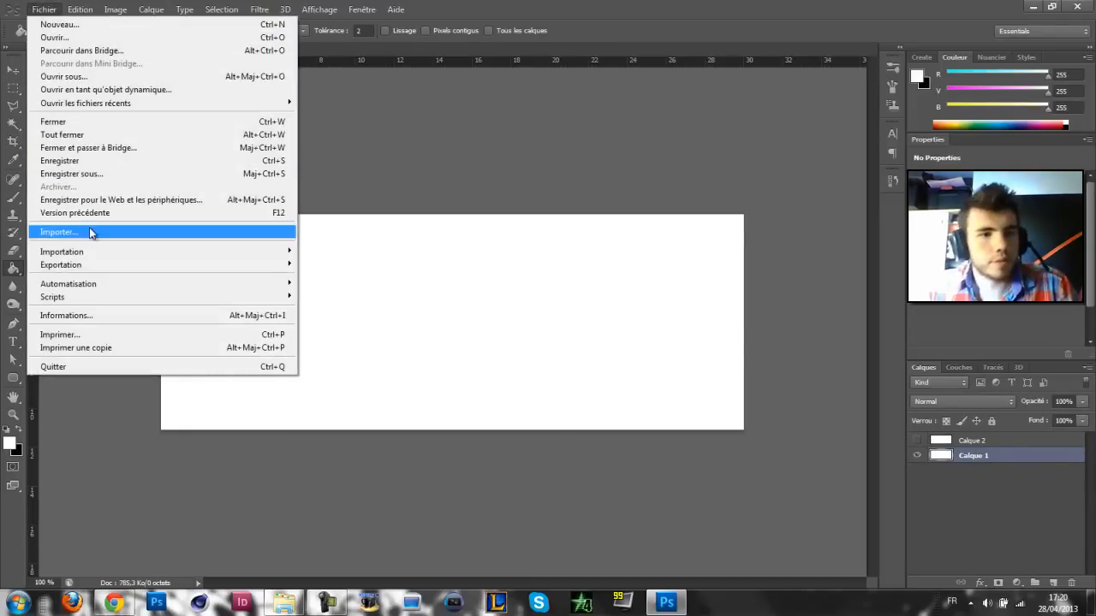
click(89, 231)
drag(659, 125, 674, 328)
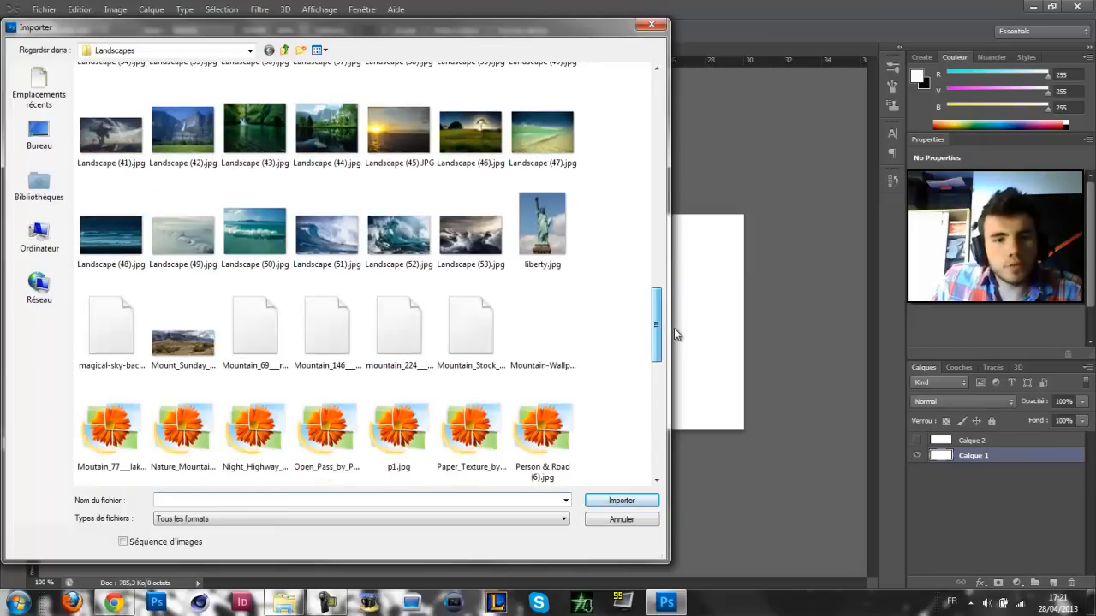
click(285, 51)
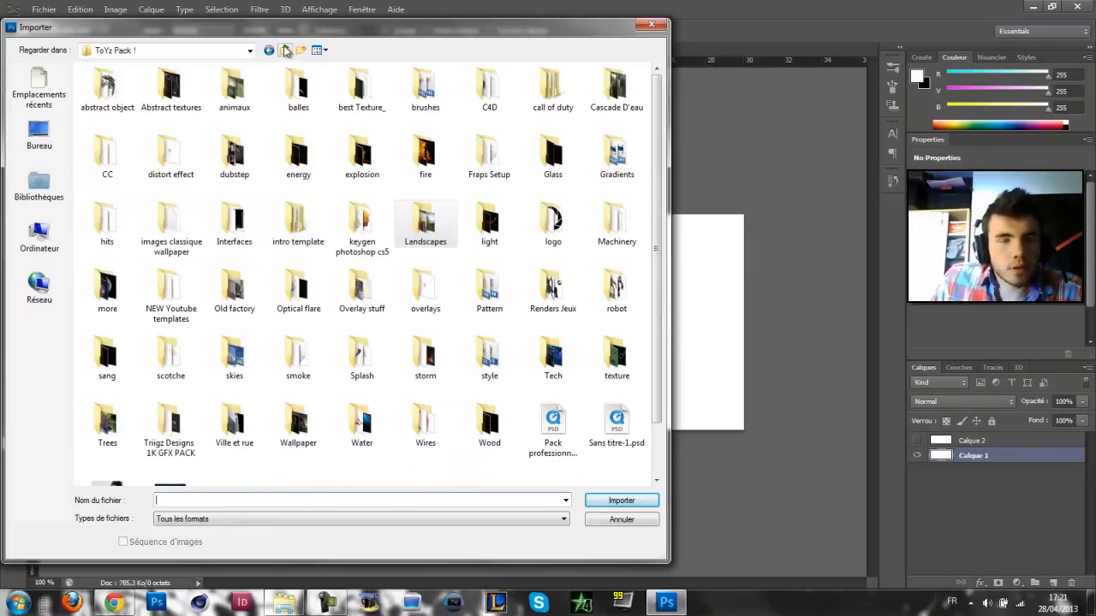
drag(663, 150, 664, 175)
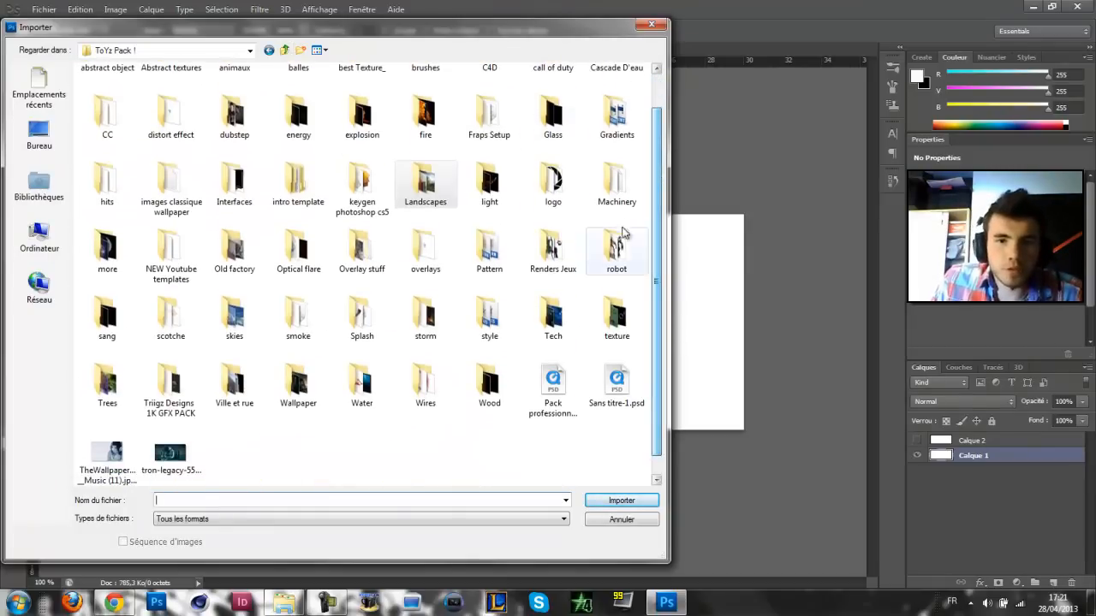
double_click(553, 258)
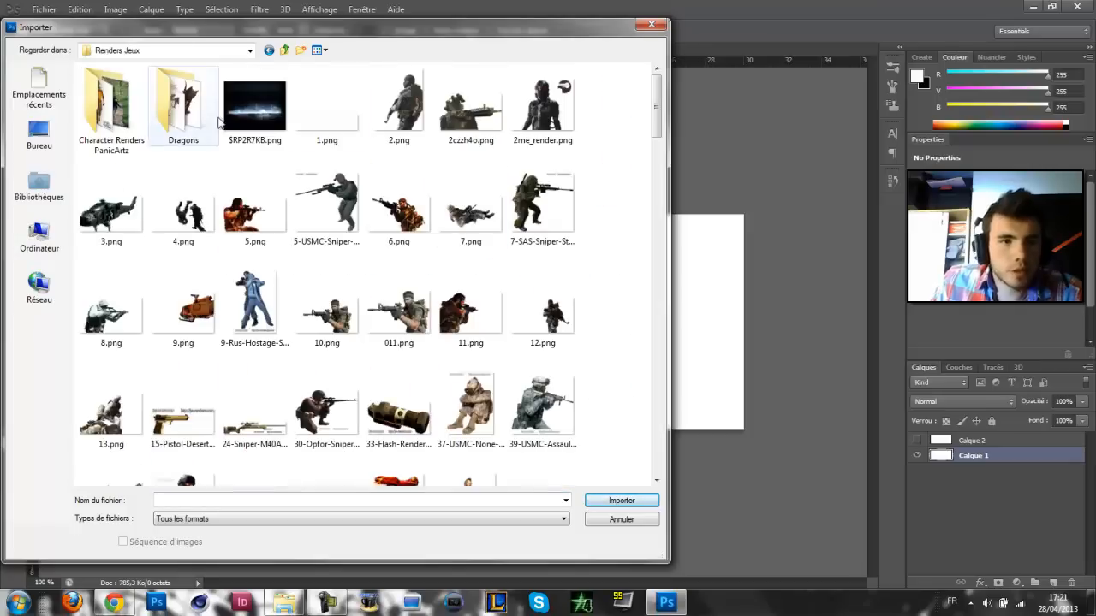
double_click(139, 103)
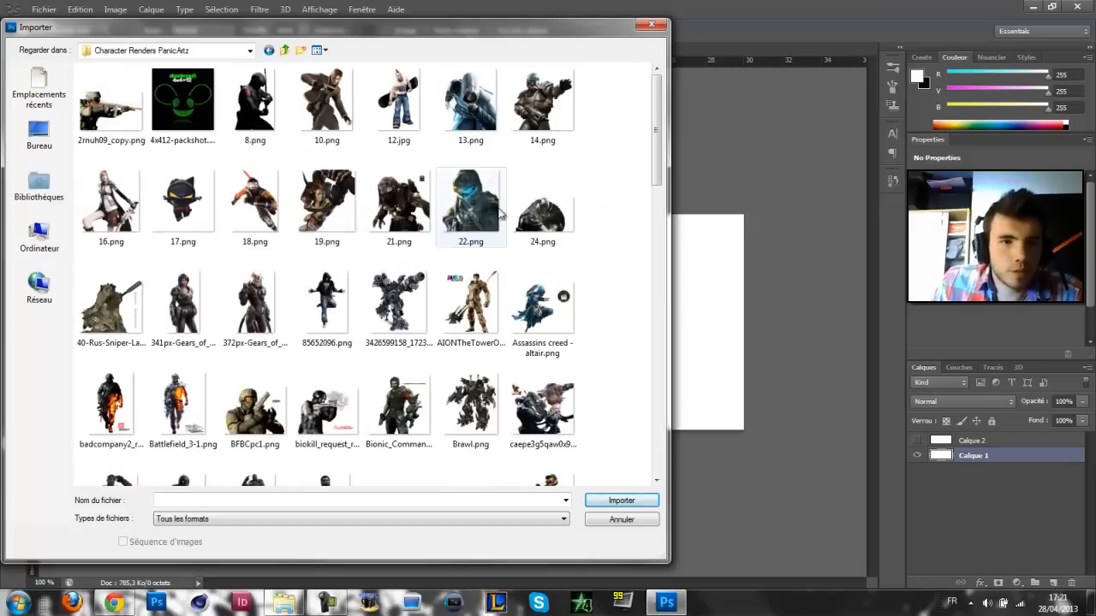
click(289, 49)
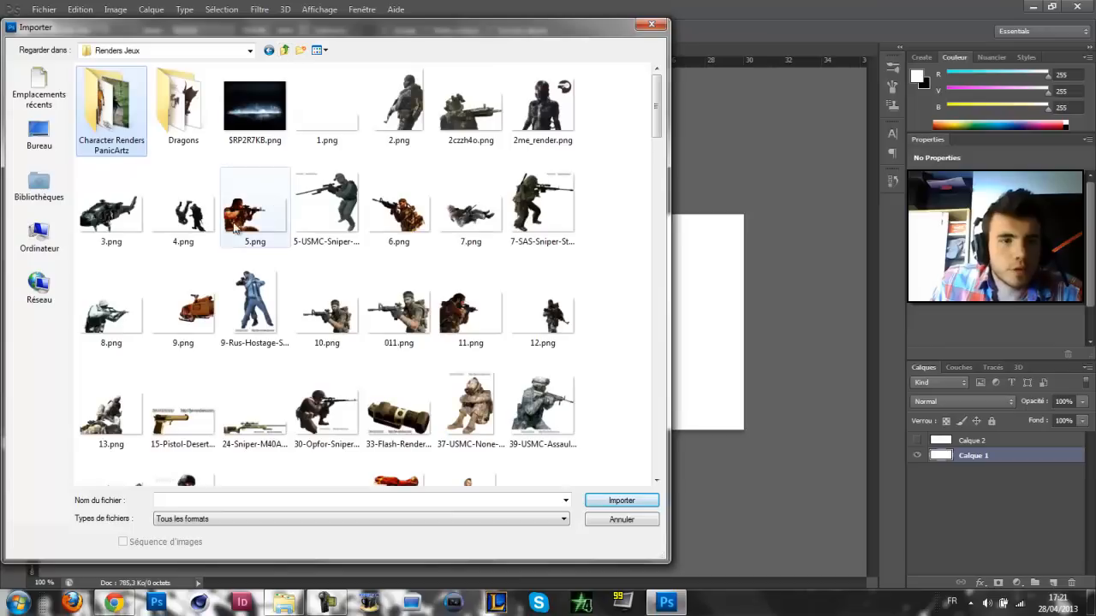
click(287, 48)
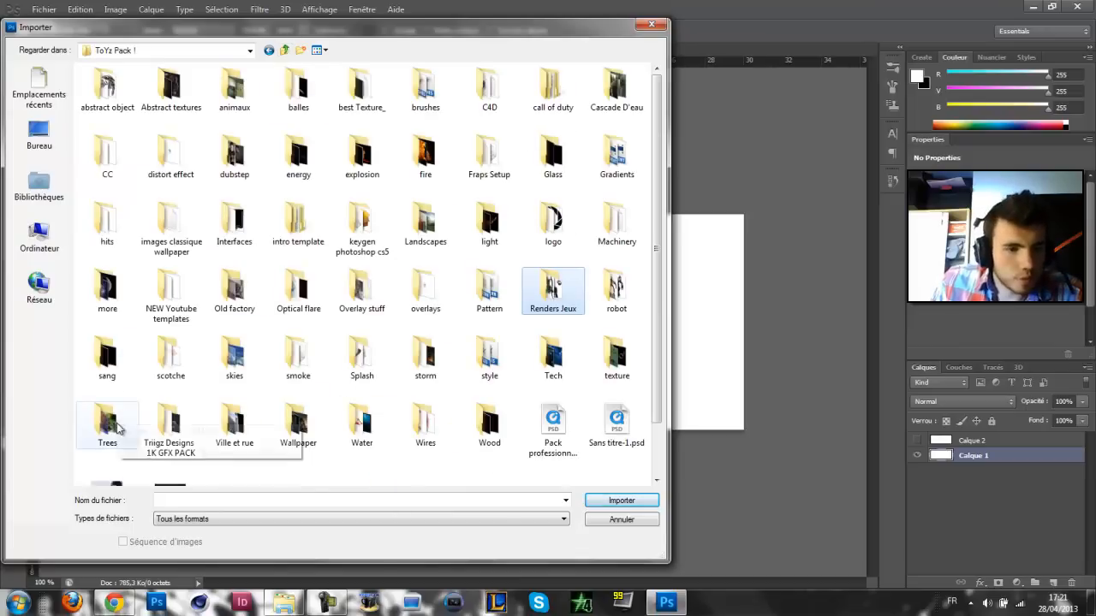
Import 2Battlefield-3-Soldier.jpg from the Wallpaper folder into the banner.
click(301, 432)
double_click(302, 431)
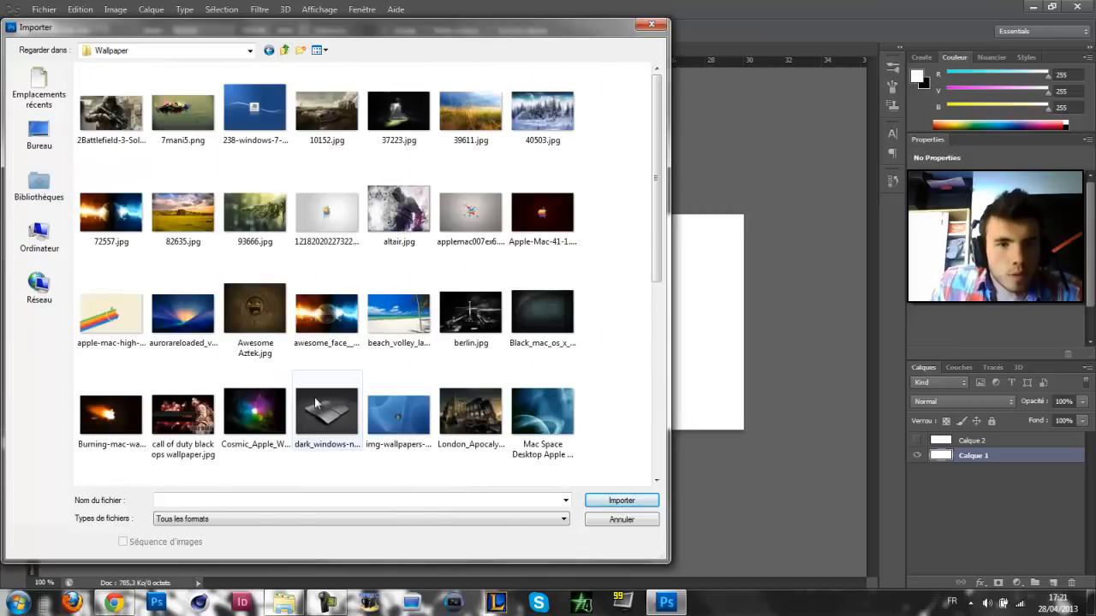
mouse_move(655, 127)
mouse_down()
mouse_move(671, 263)
mouse_move(658, 332)
mouse_move(669, 125)
mouse_up()
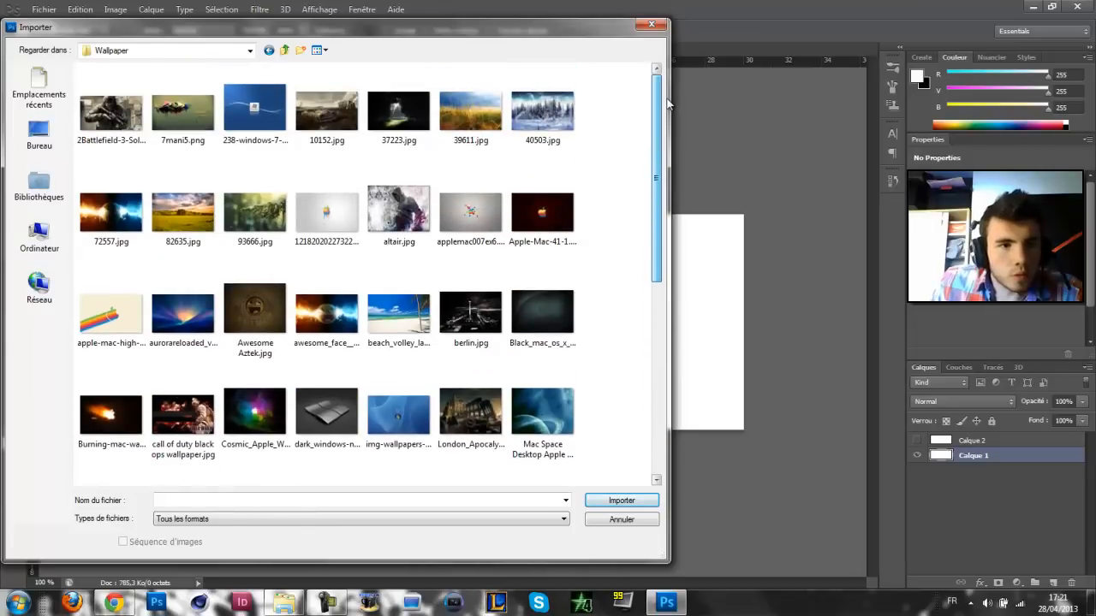
click(111, 111)
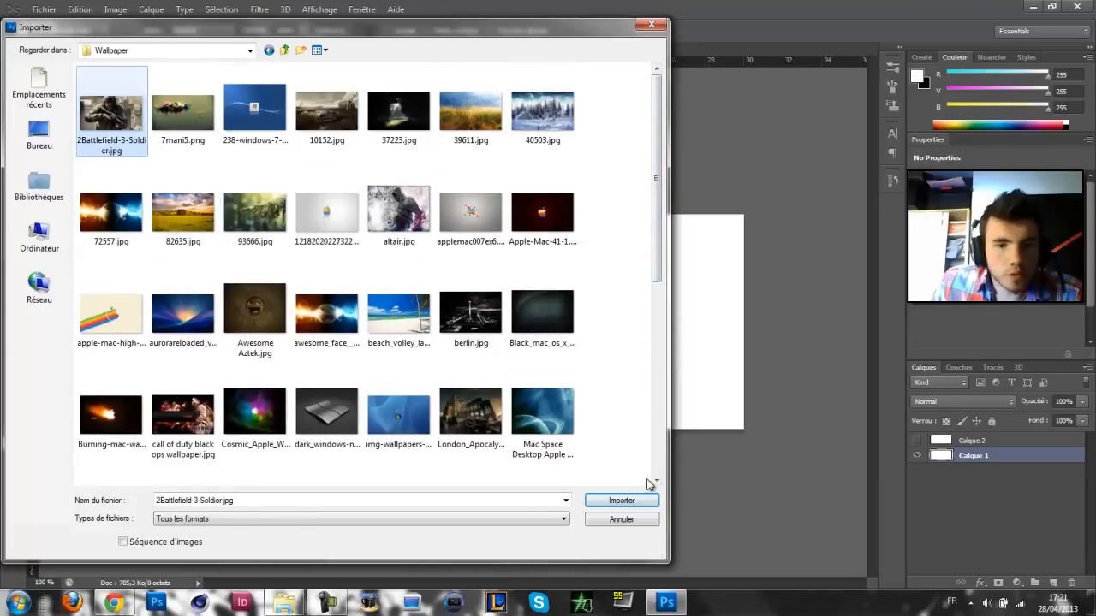
click(627, 501)
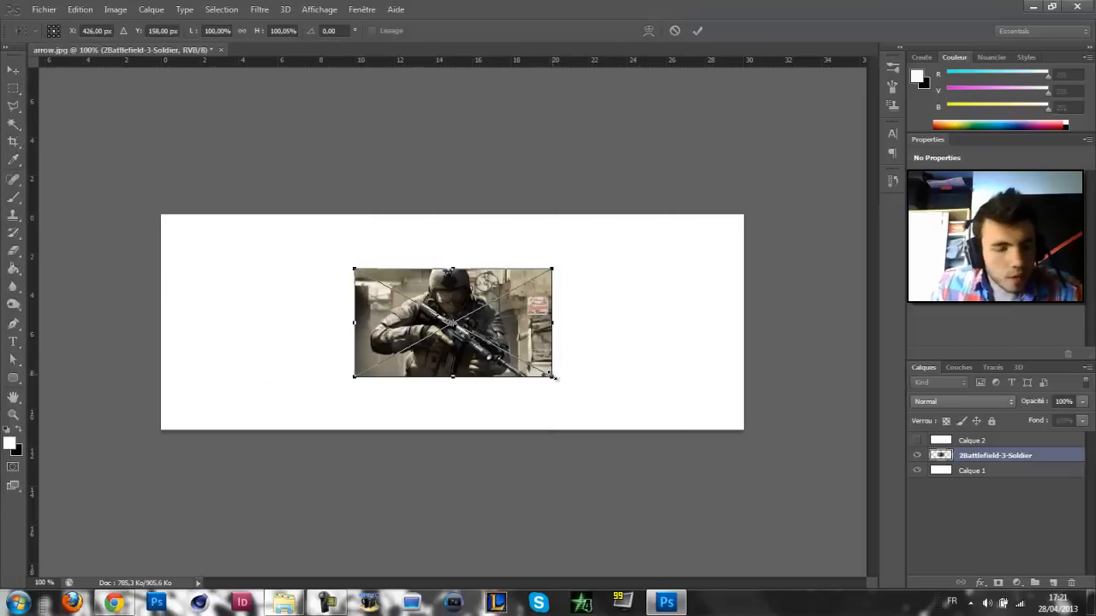
Enlarge the soldier image to about 251% and position it over the right part of the banner.
drag(553, 377, 808, 562)
drag(741, 470, 735, 404)
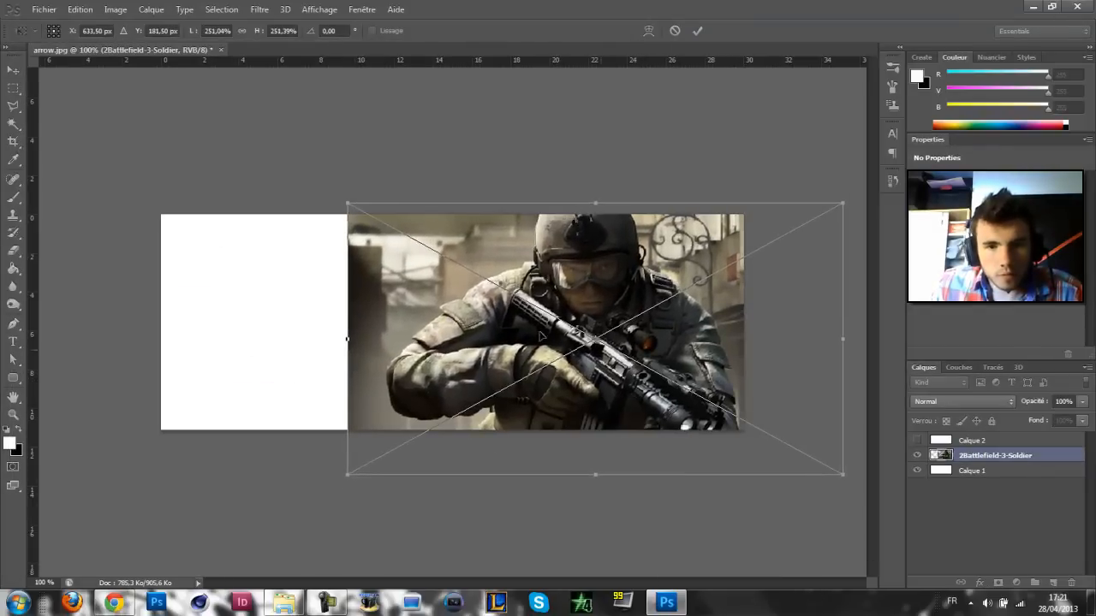
key(v)
click(484, 230)
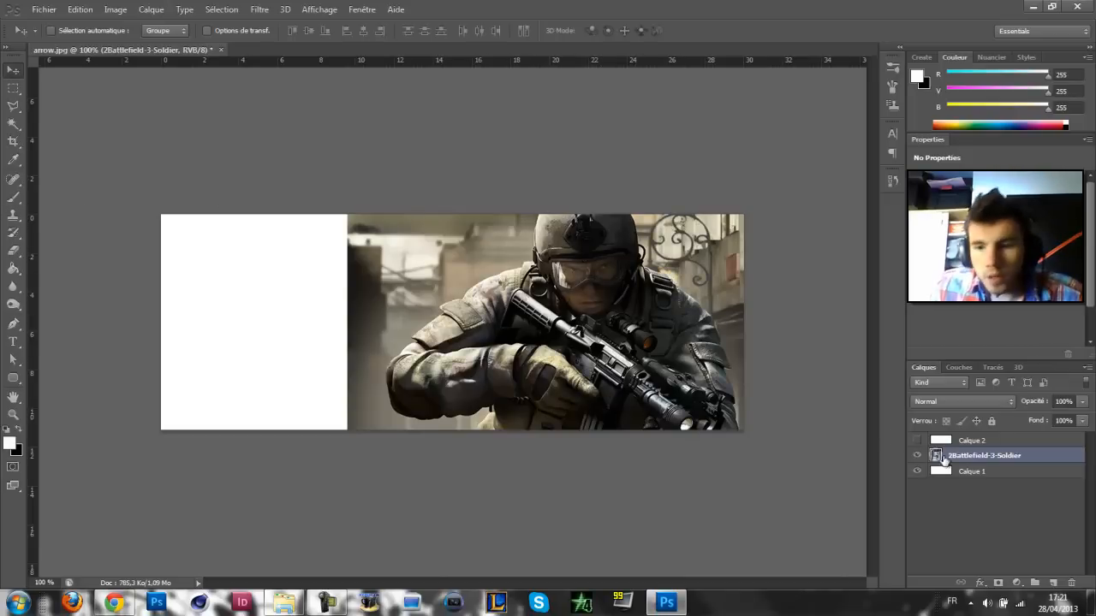
Show the white Calque 2 layer again and lower its opacity to 49%.
click(965, 442)
click(917, 440)
click(1082, 402)
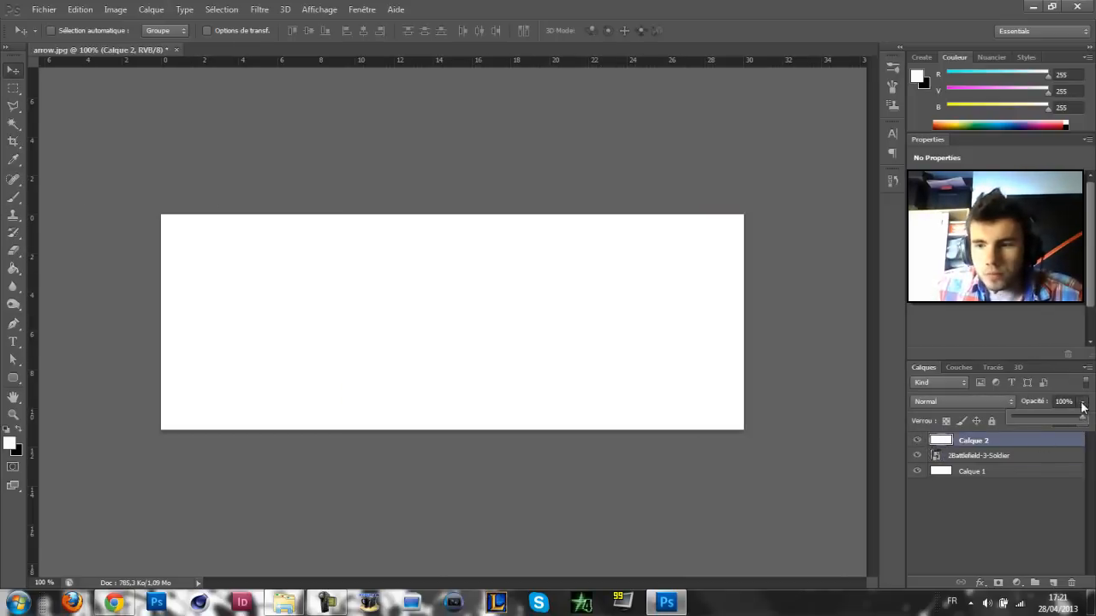
click(1047, 416)
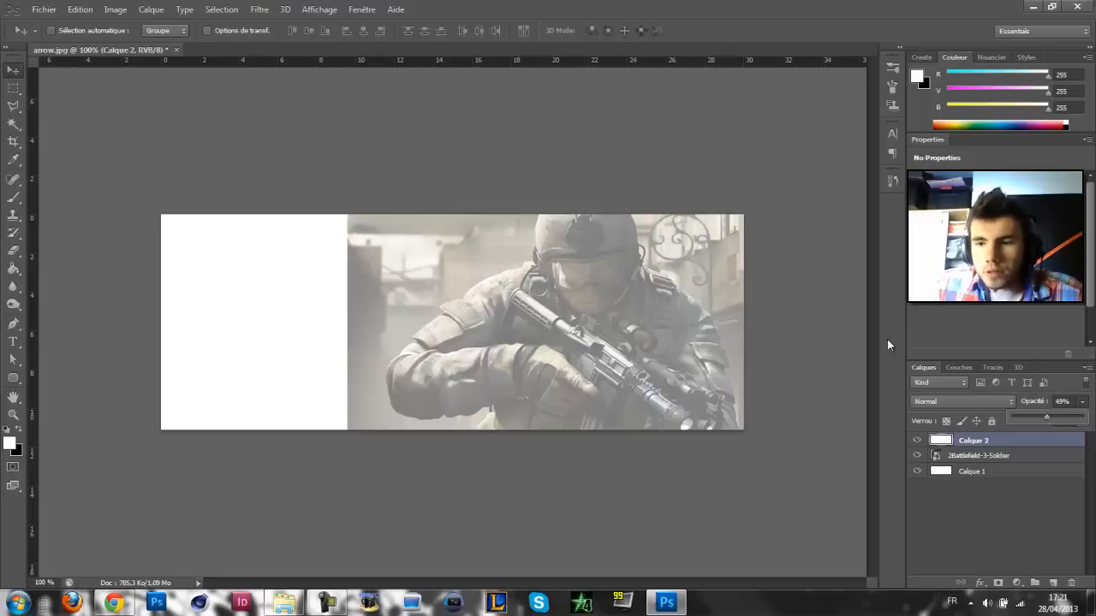
Reset the brush presets to the defaults and set the hard round brush to 164 px.
click(13, 197)
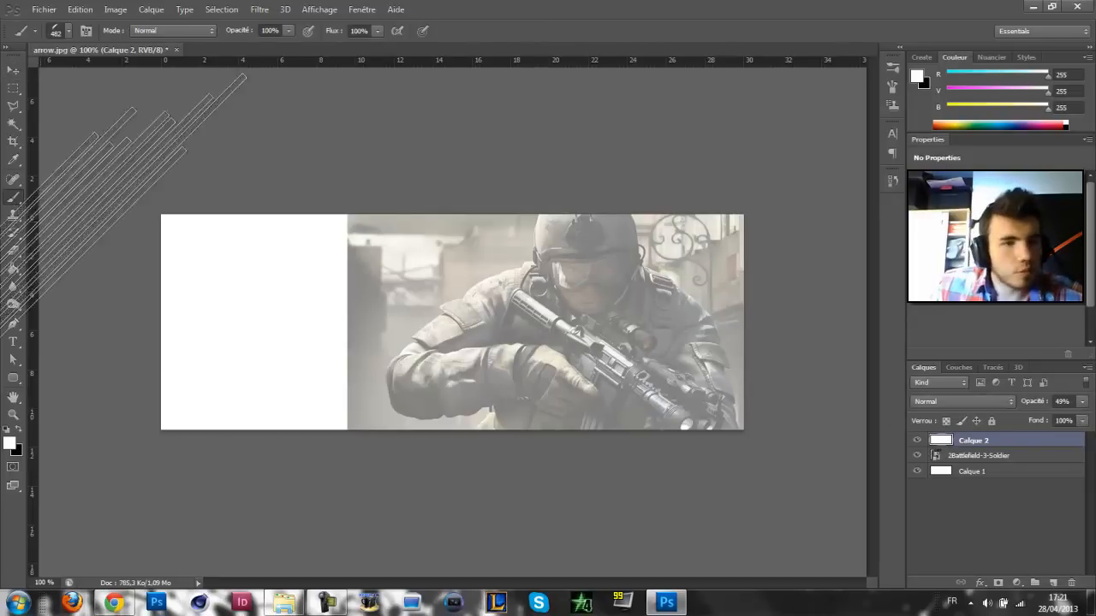
right_click(631, 341)
click(965, 337)
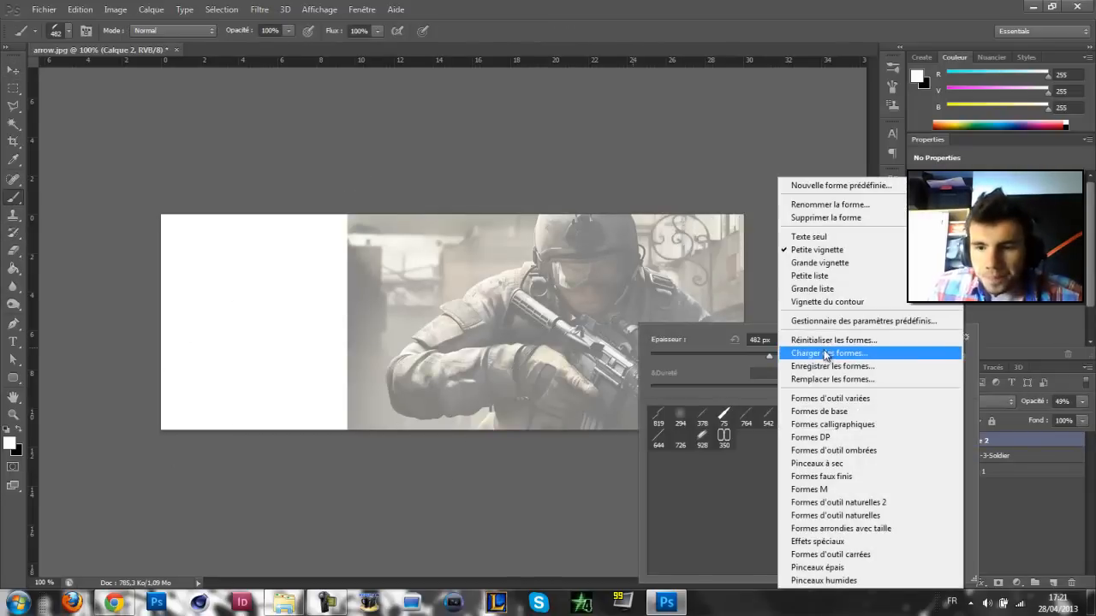
click(824, 340)
key(Return)
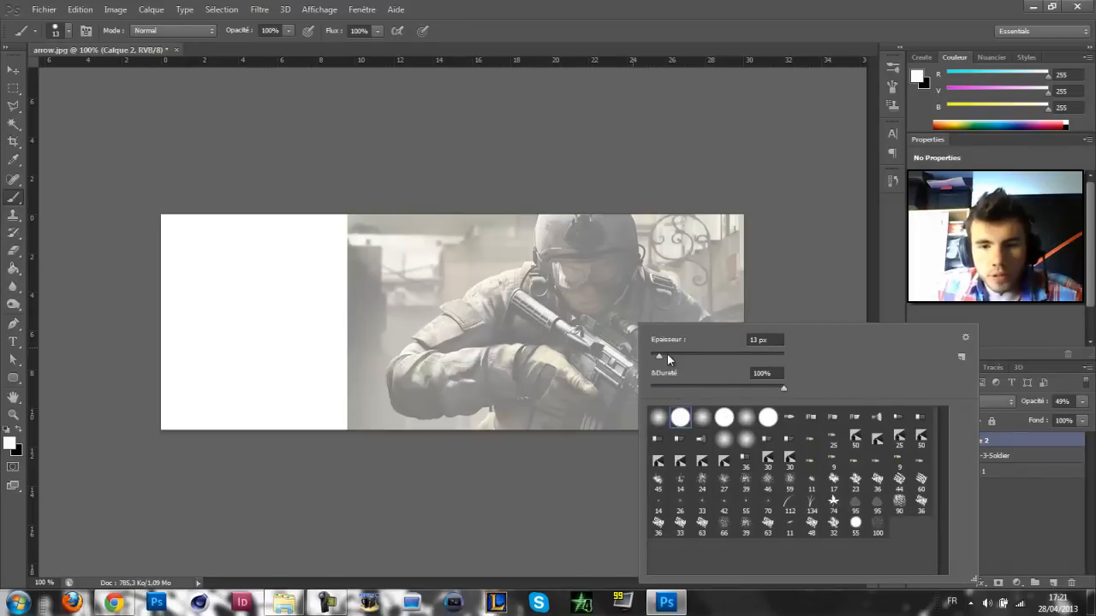
right_click(577, 262)
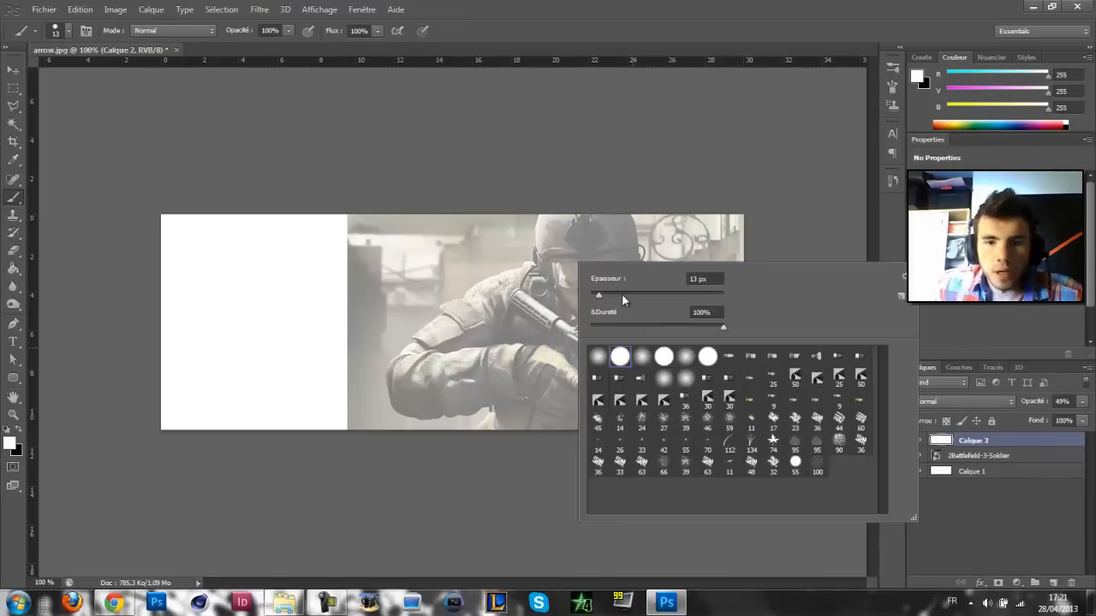
click(659, 296)
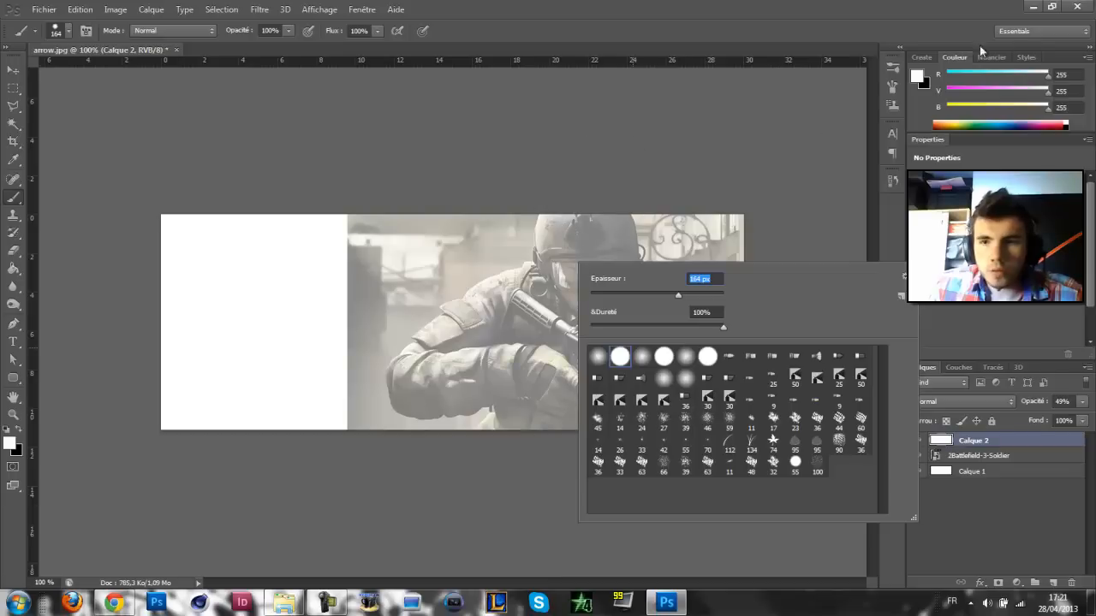
Set the foreground colour to black and paint over the soldier's head, torso and weapon on Calque 2.
click(918, 78)
mouse_move(316, 217)
mouse_down()
mouse_move(253, 292)
mouse_move(201, 306)
mouse_up()
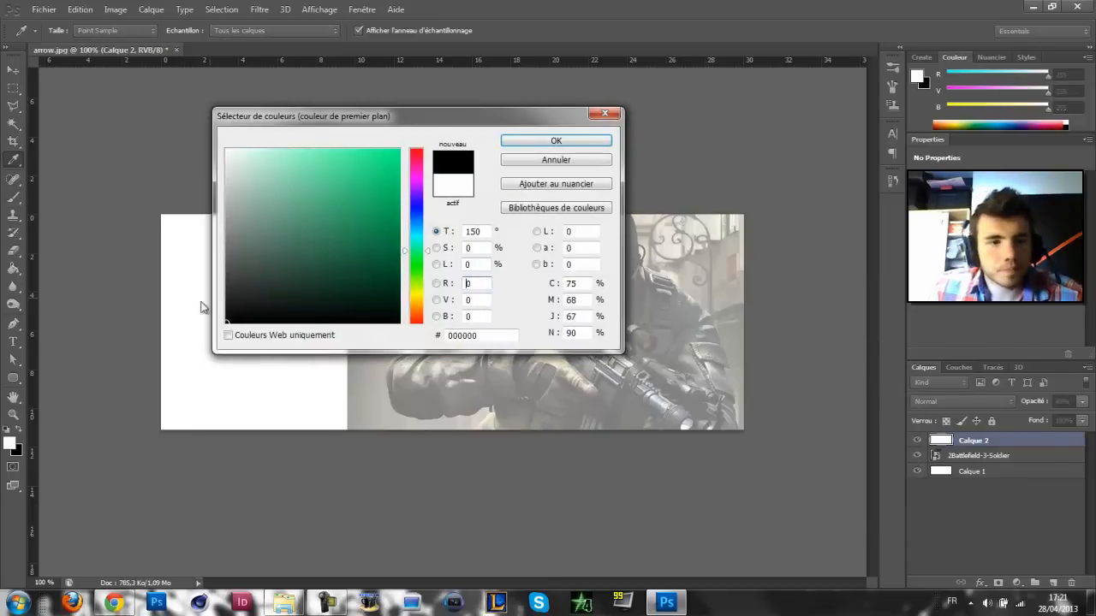
click(531, 143)
click(580, 261)
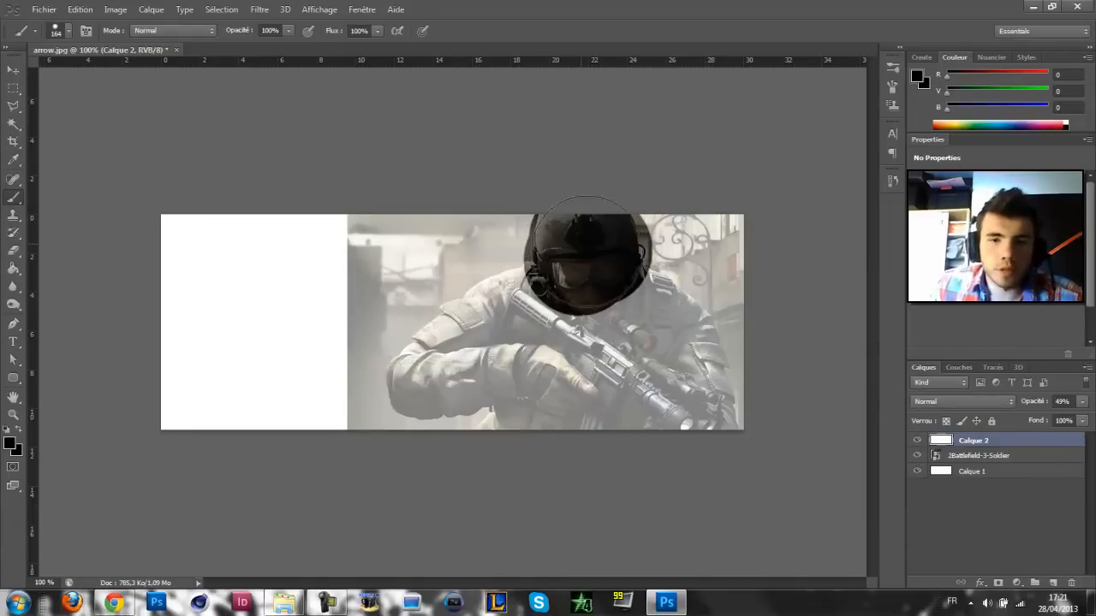
mouse_move(587, 247)
mouse_down()
mouse_move(696, 375)
mouse_move(665, 389)
mouse_move(540, 302)
mouse_move(691, 407)
mouse_move(660, 440)
mouse_up()
mouse_move(571, 366)
mouse_down()
mouse_move(572, 397)
mouse_move(605, 294)
mouse_move(656, 395)
mouse_move(548, 378)
mouse_up()
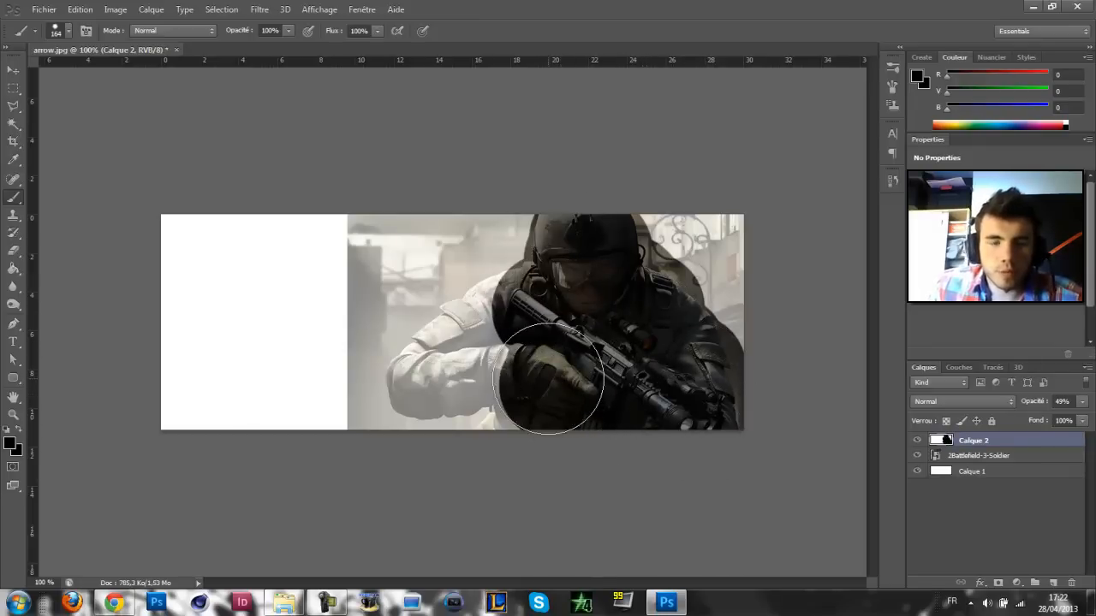
Start replacing the brush presets and browse the DATA (D:) drive to the ToYz Pack ! folder in PACK DESIGN.
right_click(557, 270)
click(884, 286)
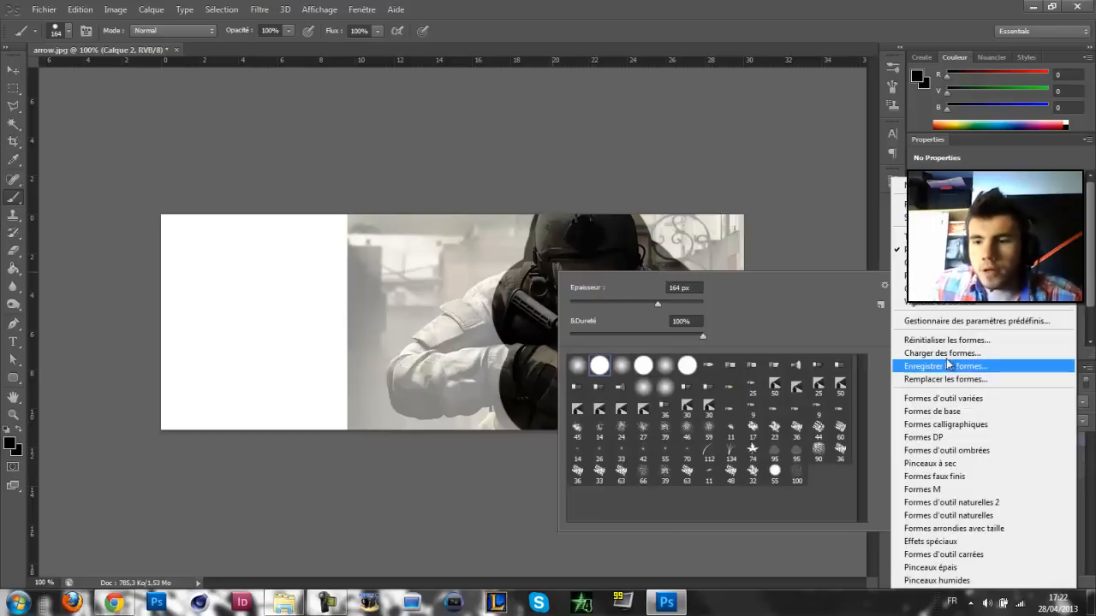
click(909, 378)
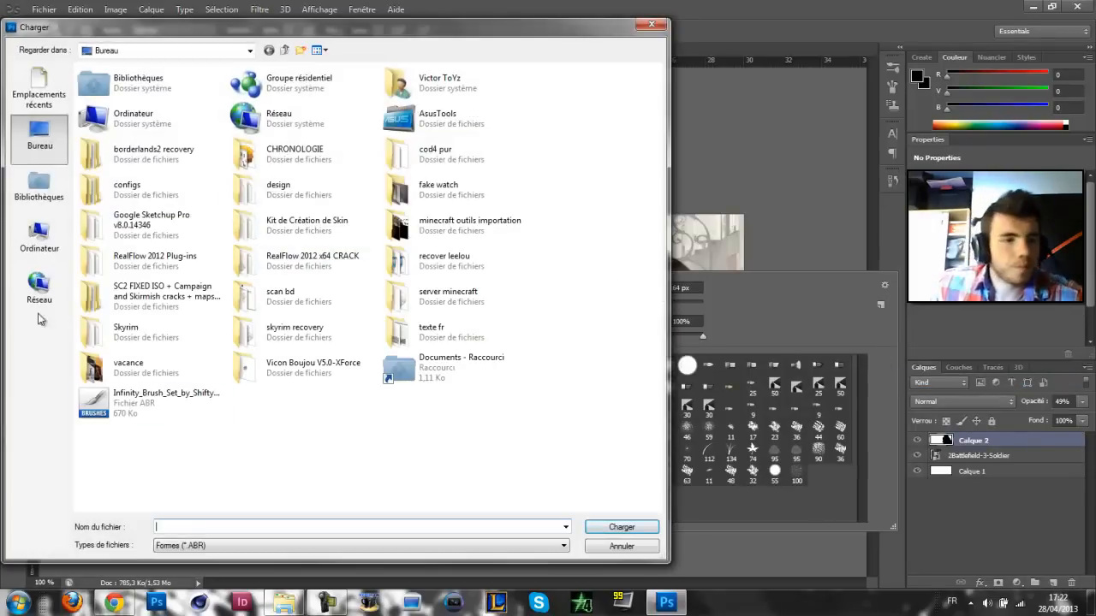
click(39, 185)
click(47, 256)
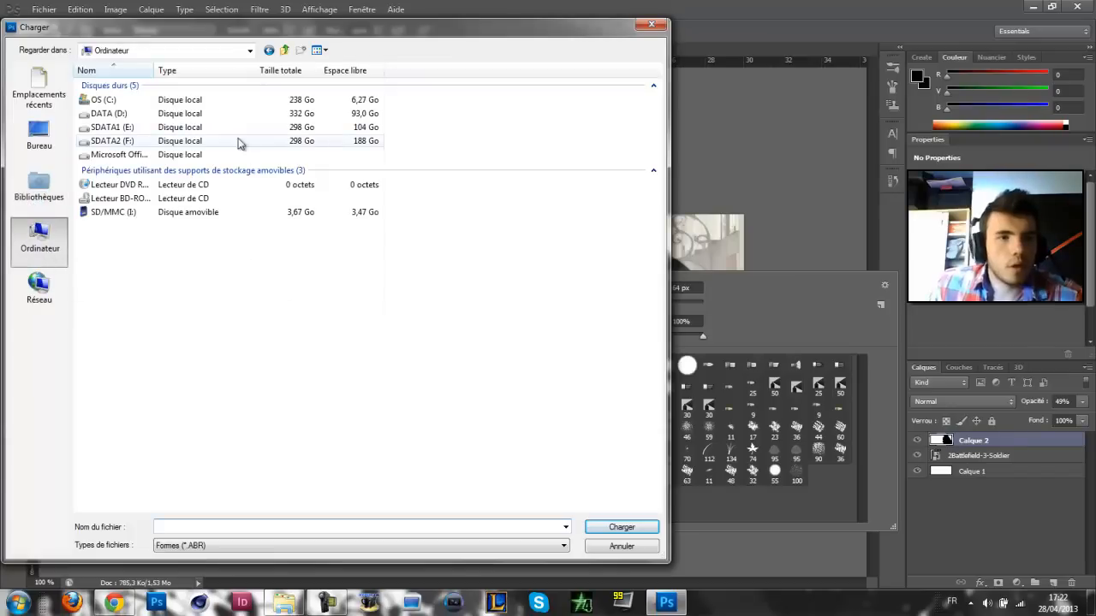
double_click(154, 113)
double_click(134, 124)
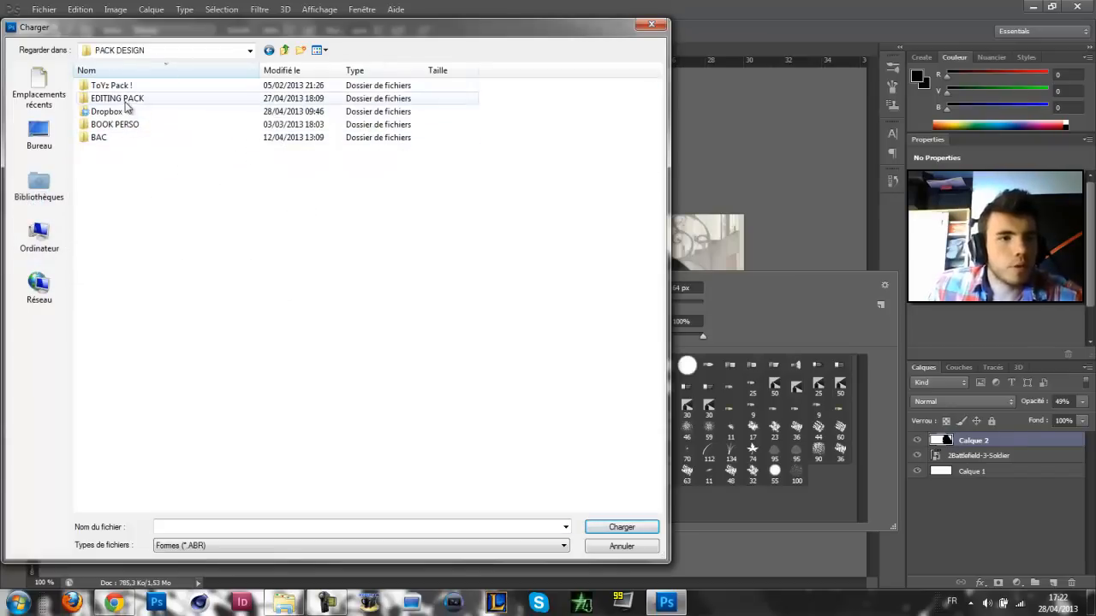
double_click(124, 99)
click(285, 50)
double_click(112, 86)
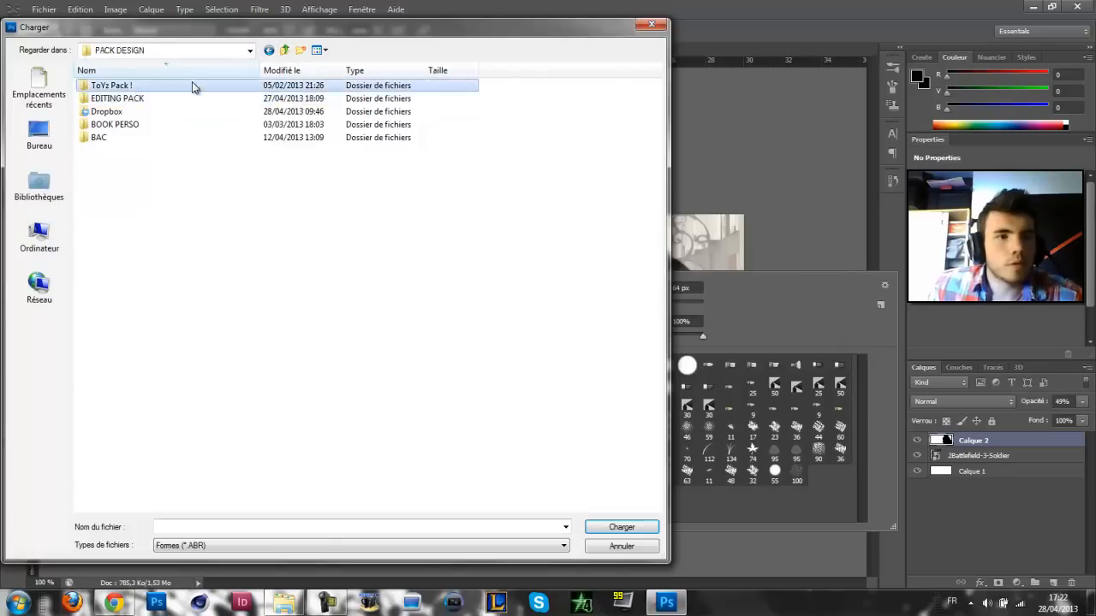
Load the brush set master megamix tache.abr from the taches folder inside brushes.
click(489, 358)
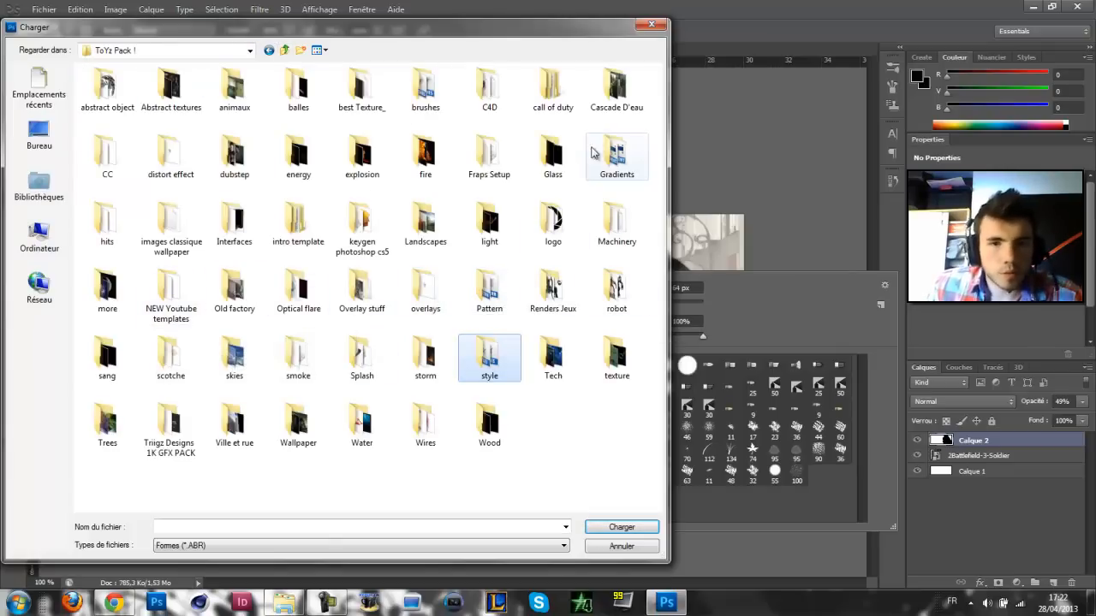
double_click(426, 96)
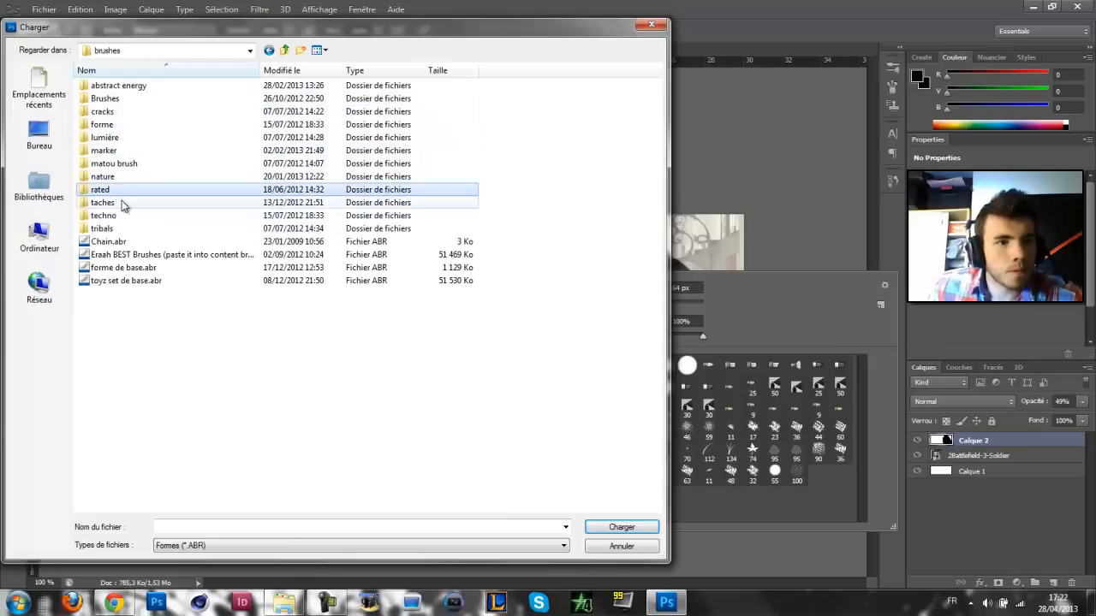
double_click(111, 203)
click(133, 229)
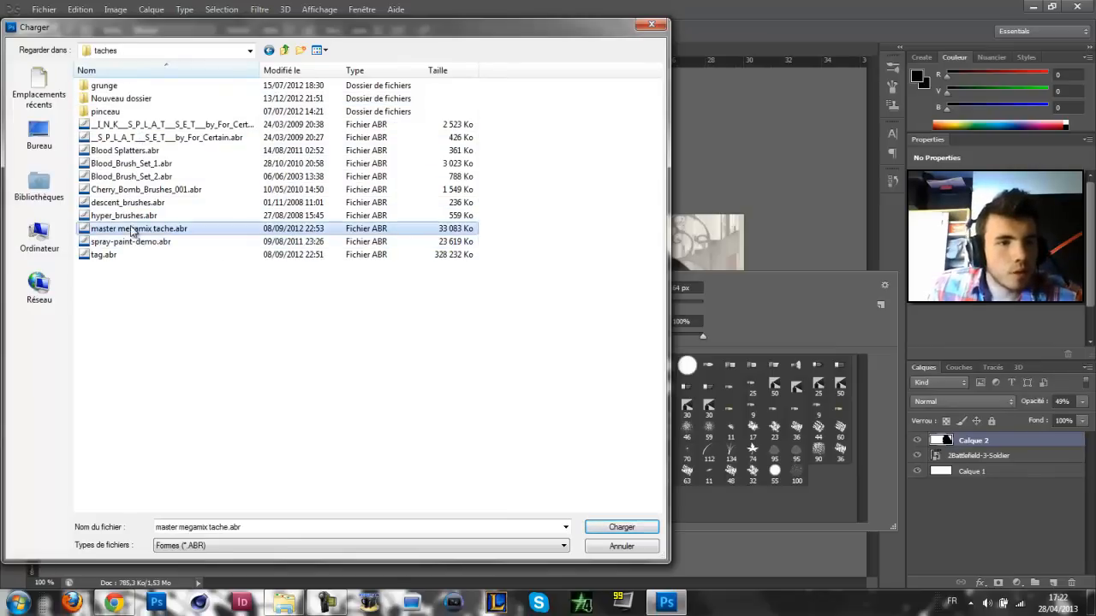
click(622, 528)
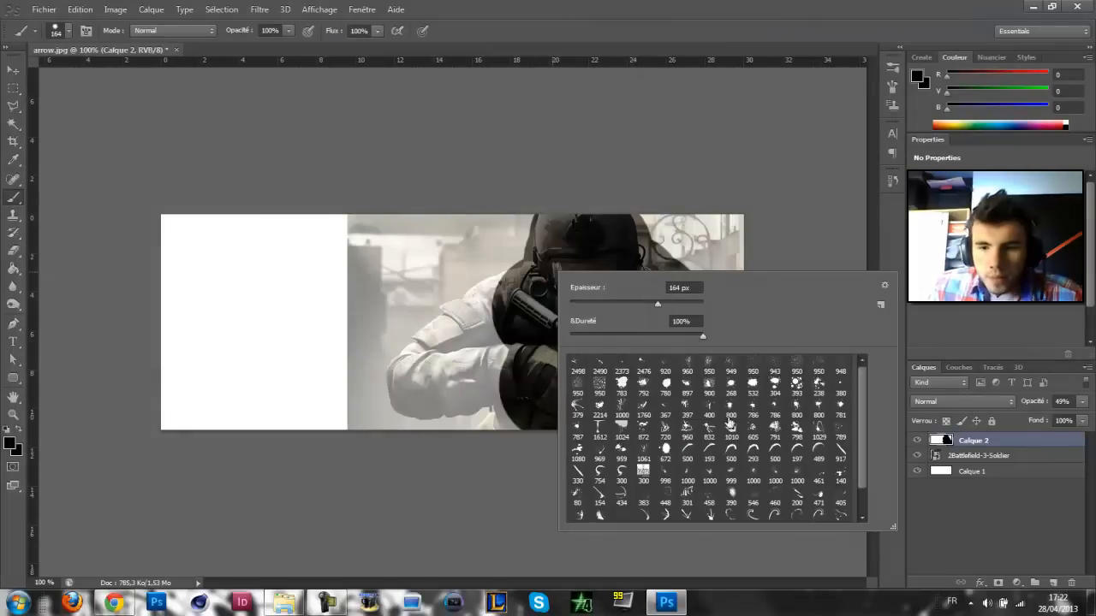
Stamp a black ink splatter across the soldier's arm and the white area on Calque 2 with the 949 px brush.
click(732, 366)
click(515, 310)
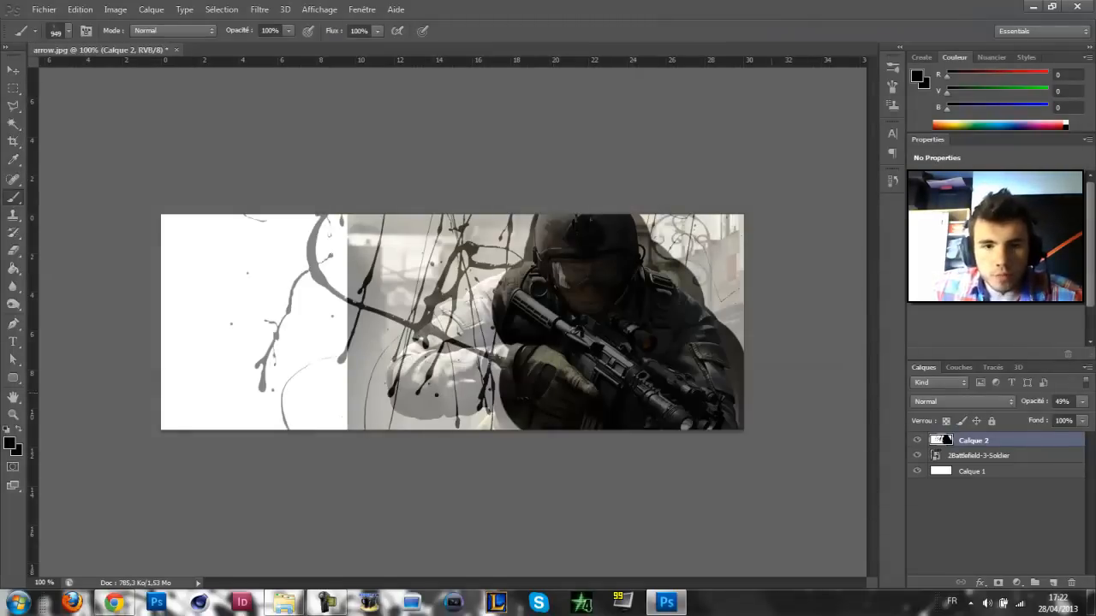
Try stamping the 393 px splatter brush over the soldier, and undo that stamp.
right_click(681, 330)
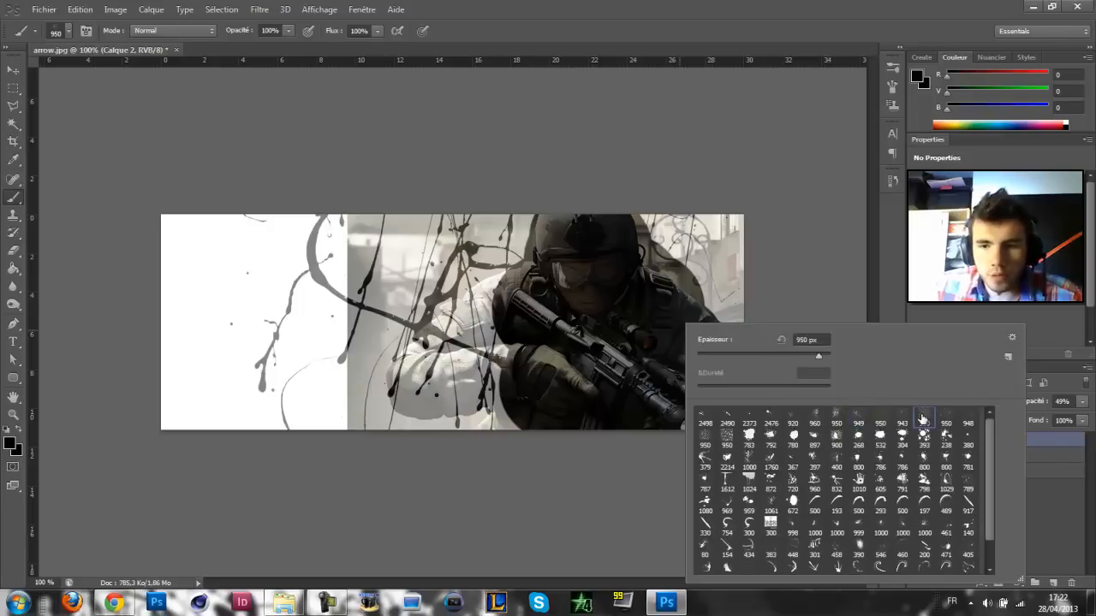
click(535, 351)
right_click(674, 369)
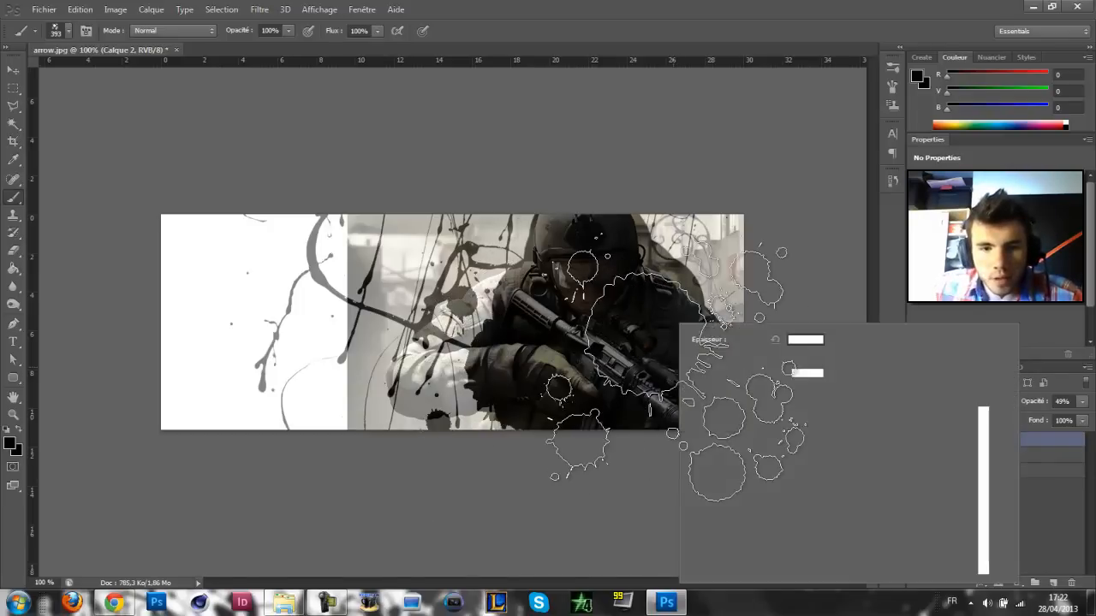
key(ctrl+z)
Stamp black drips and speckles on both sides of the soldier with the 1061 px brush.
right_click(588, 369)
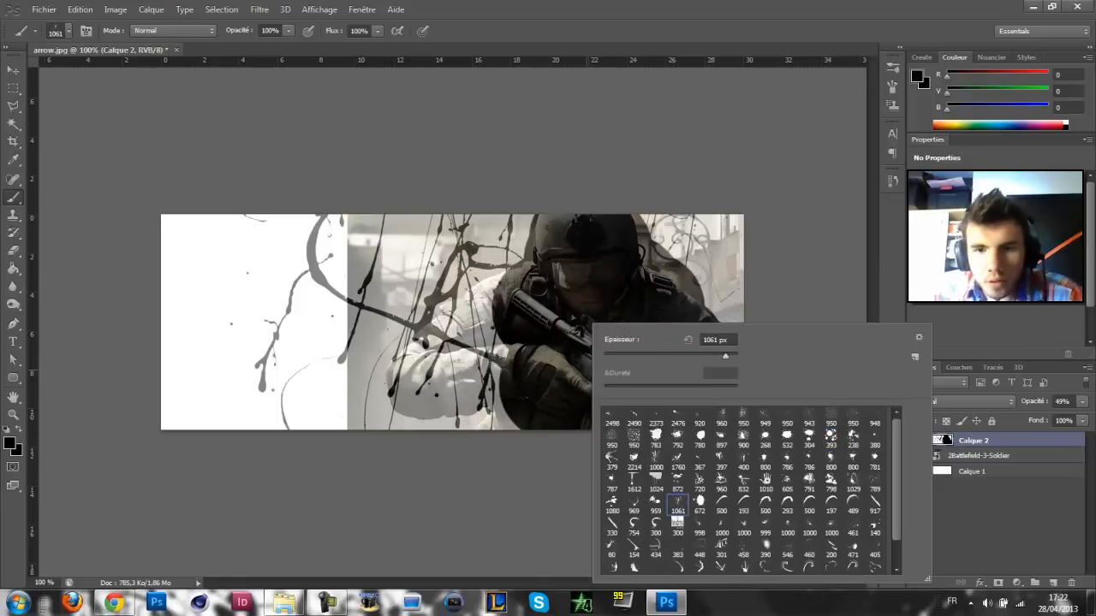
key(Return)
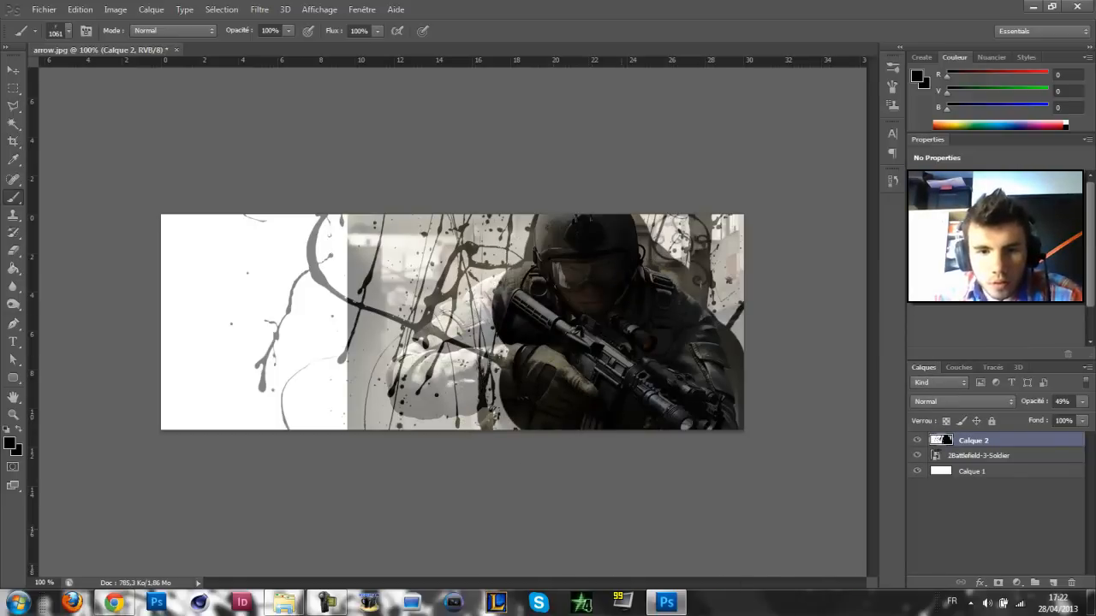
right_click(565, 448)
Choose the 792 px splatter brush, reduce it to 411 px and stamp it beside the soldier's helmet and shoulder.
right_click(568, 324)
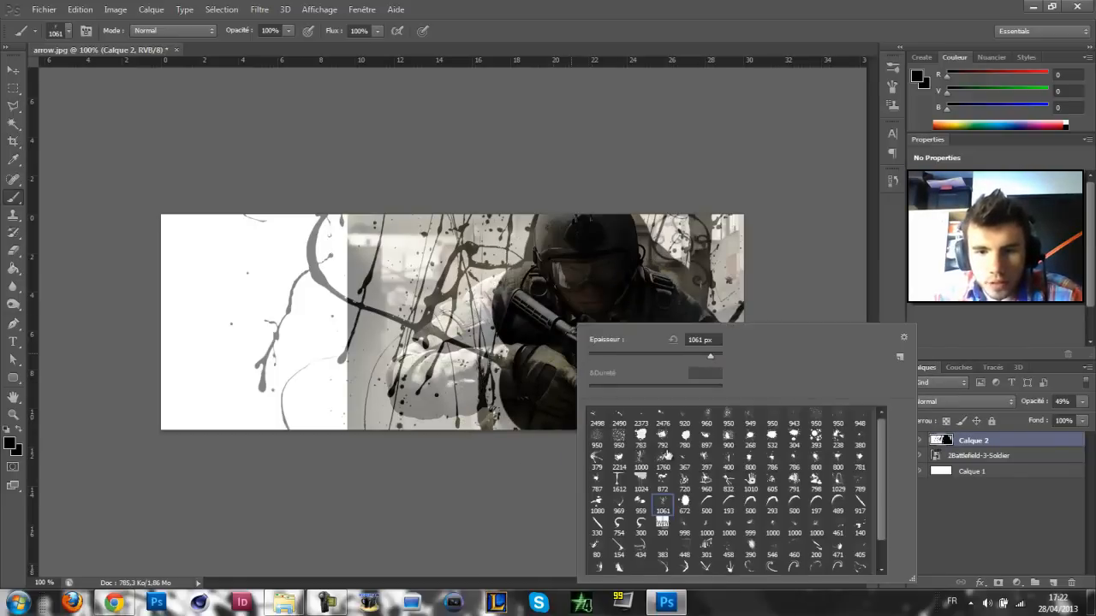
click(640, 461)
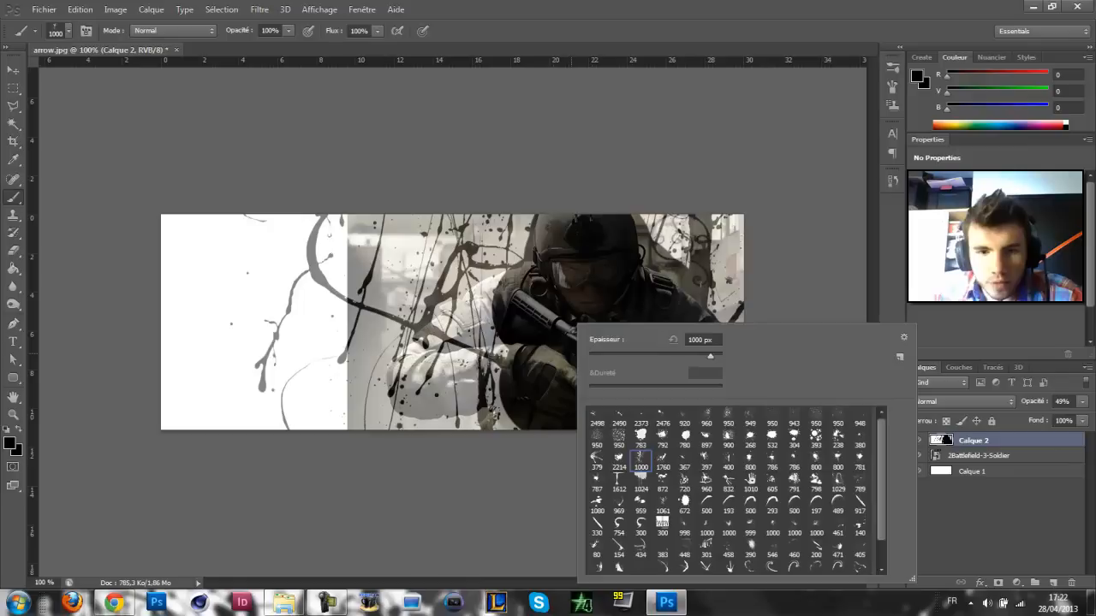
click(664, 437)
click(691, 356)
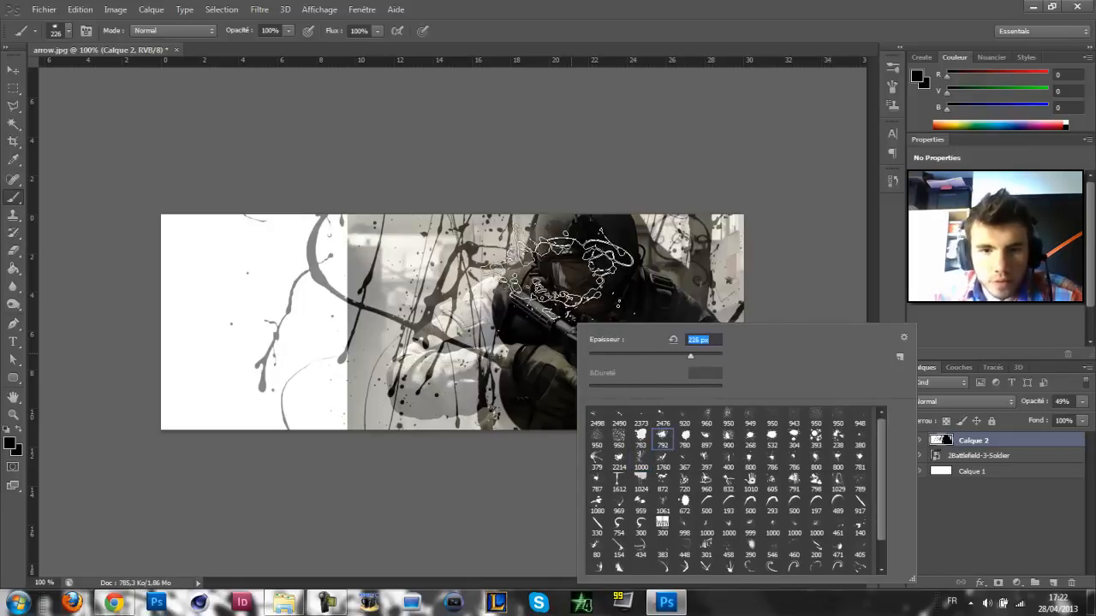
click(548, 345)
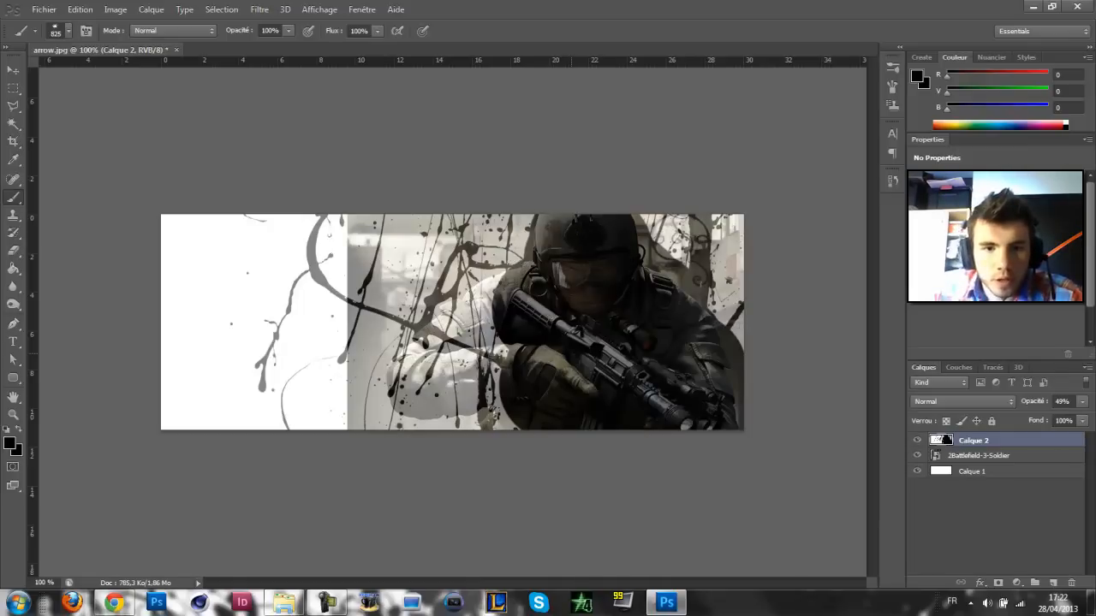
key(ctrl+z)
right_click(636, 286)
click(727, 320)
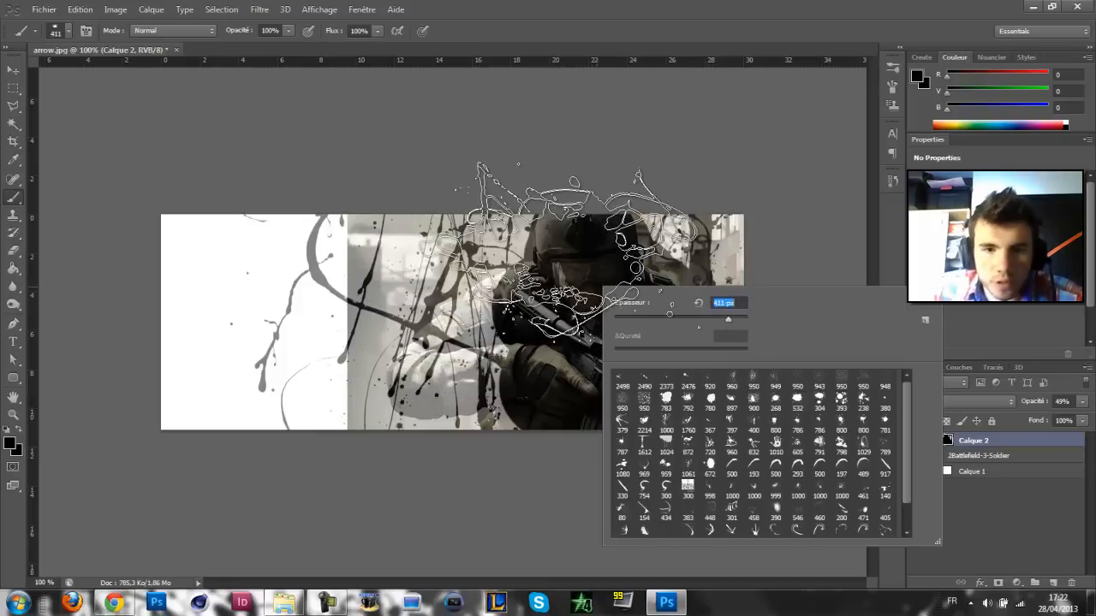
key(Return)
Stamp a black splatter over the soldier's bent arm and sleeve with the 960 px brush.
right_click(618, 316)
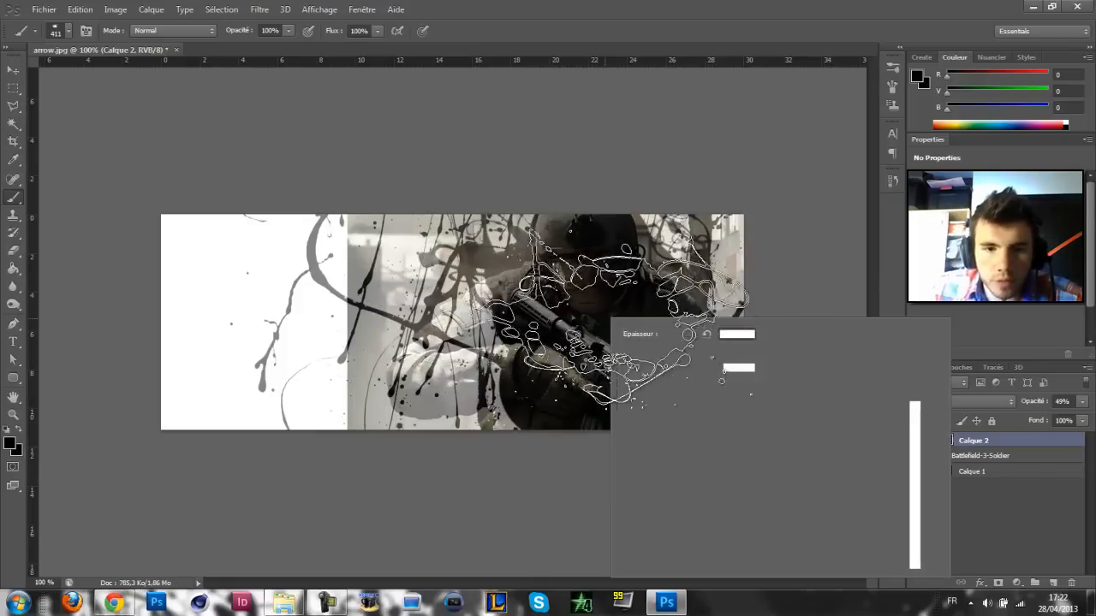
click(741, 476)
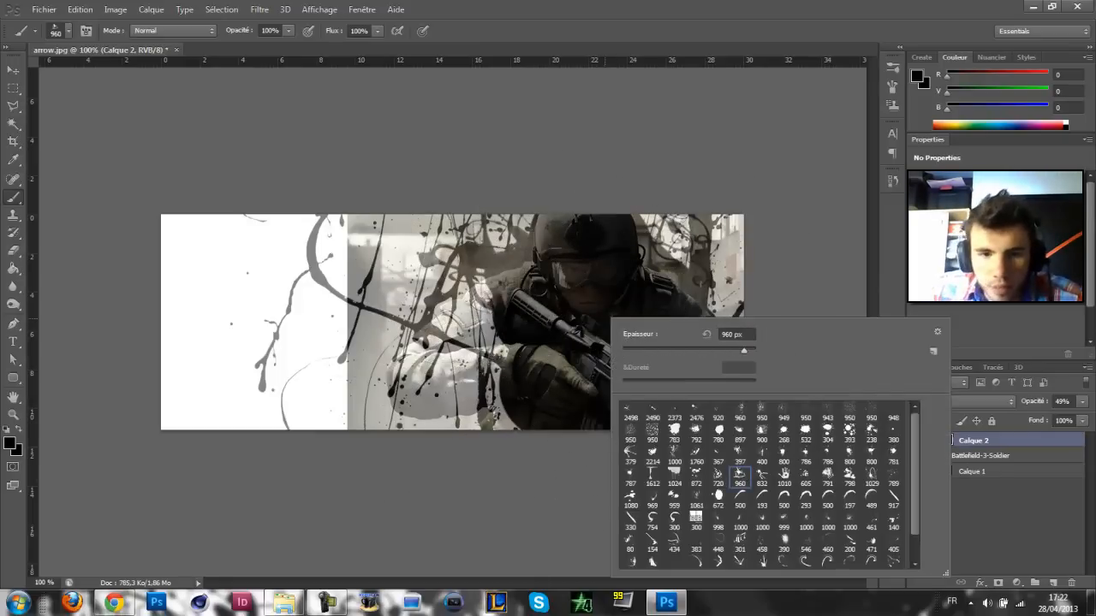
key(Return)
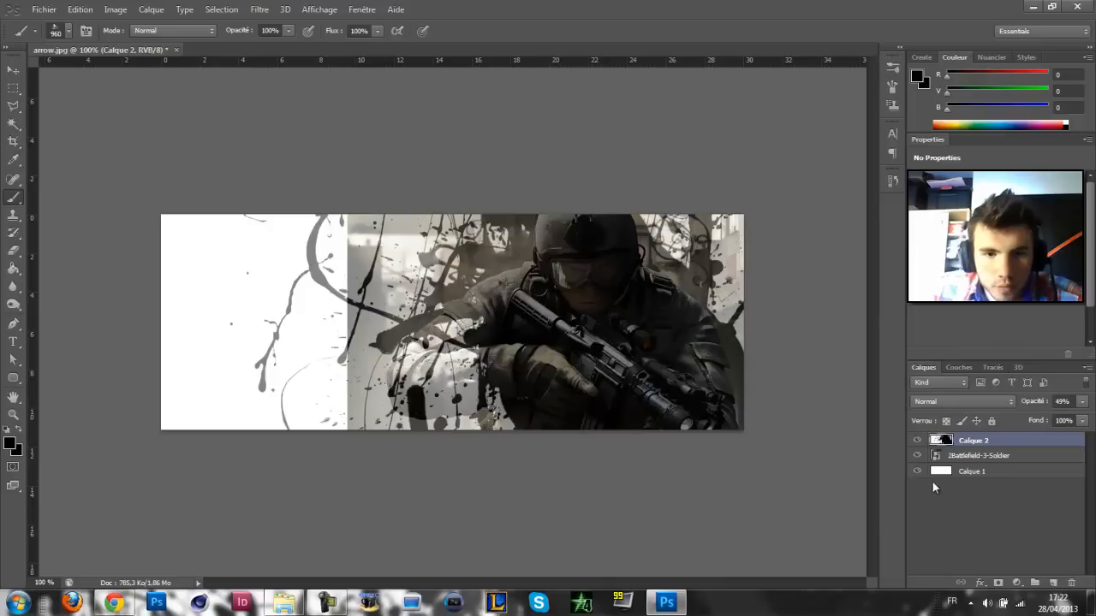
Raise Calque 2's opacity to 100% and stamp more black splatters around the silhouette's edges with the 949 px brush.
click(1082, 402)
click(1083, 417)
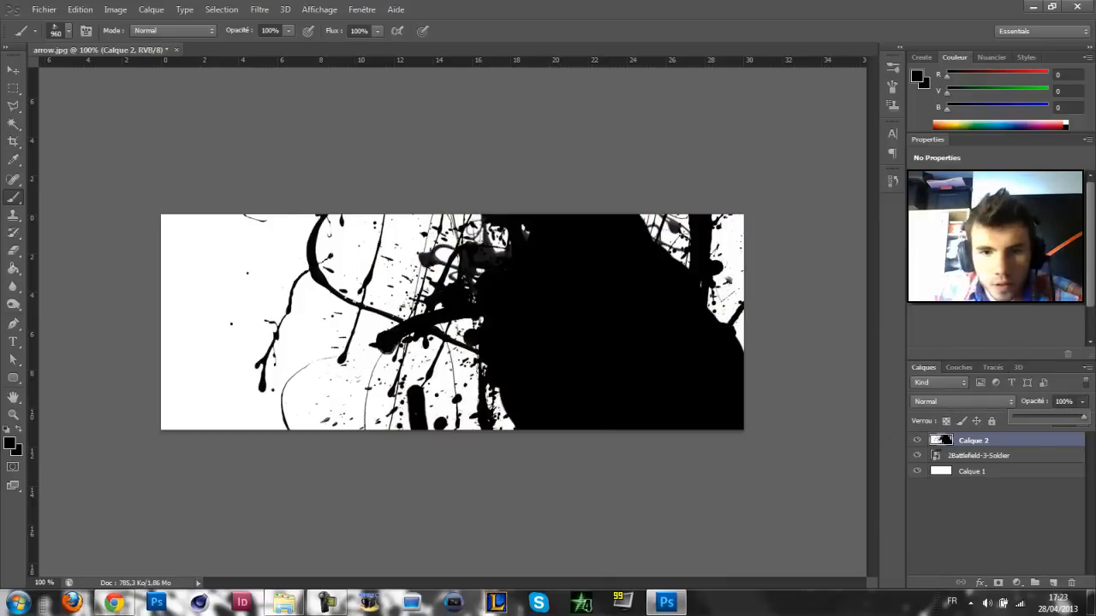
right_click(624, 323)
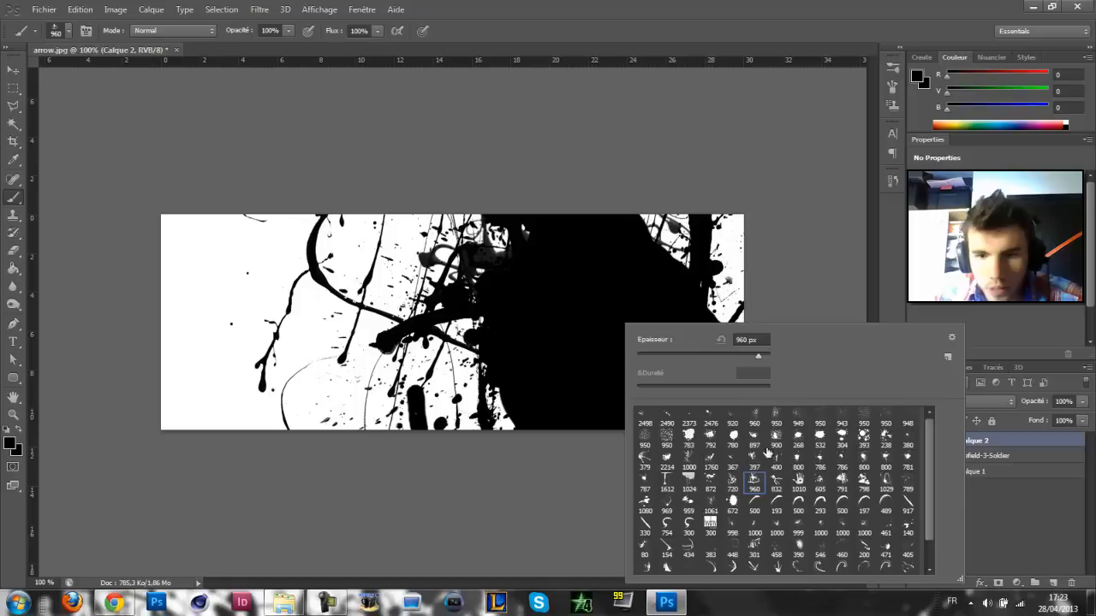
click(793, 418)
click(591, 346)
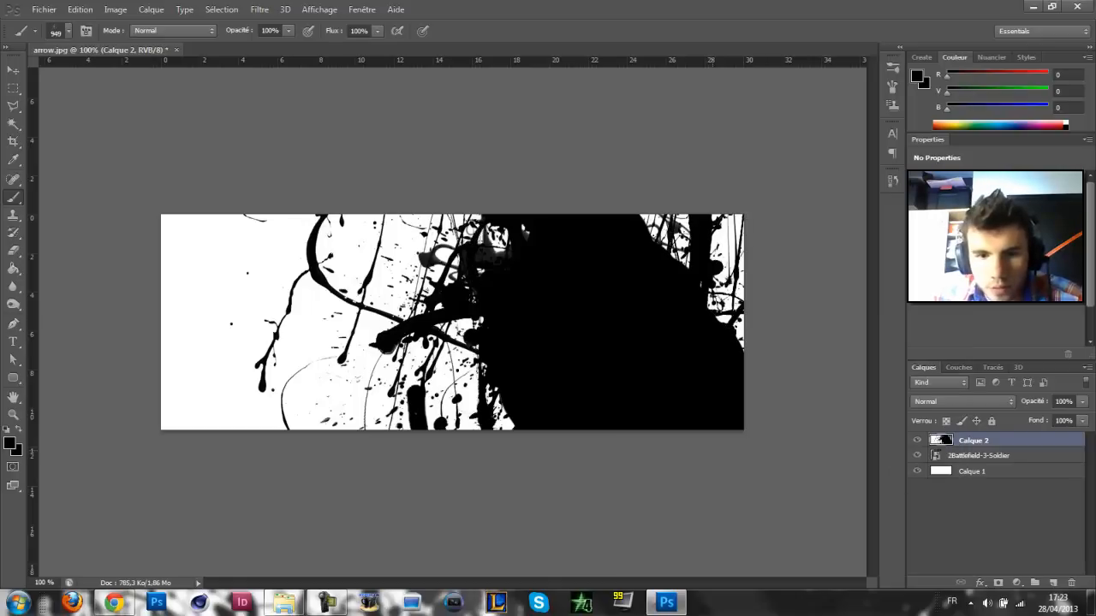
click(716, 451)
click(601, 488)
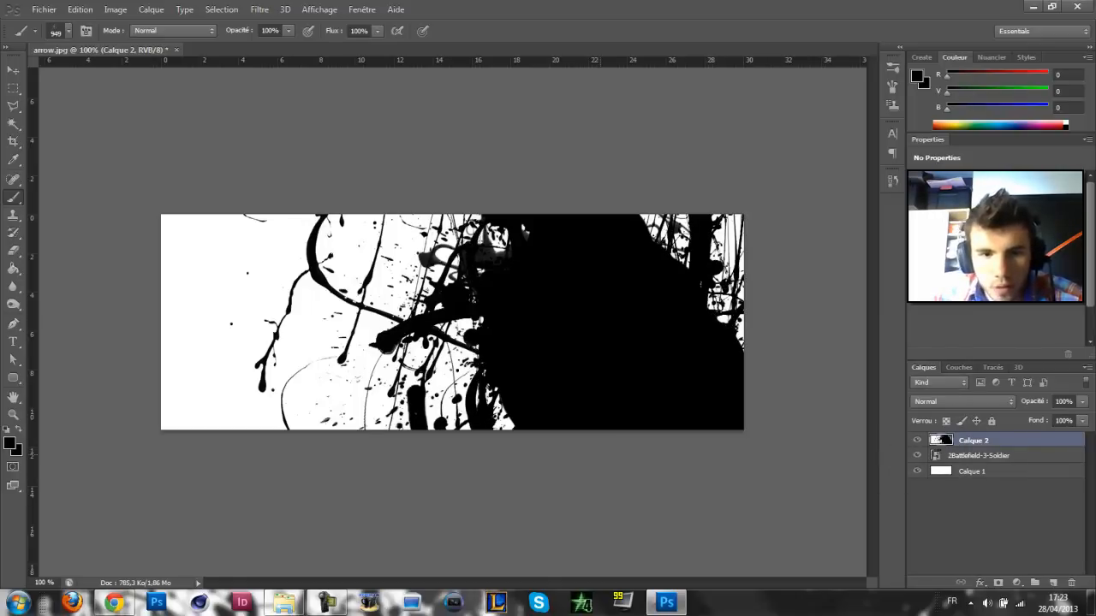
click(637, 500)
Try stamping the 1010 px brush several times along the edges of the black silhouette.
right_click(599, 323)
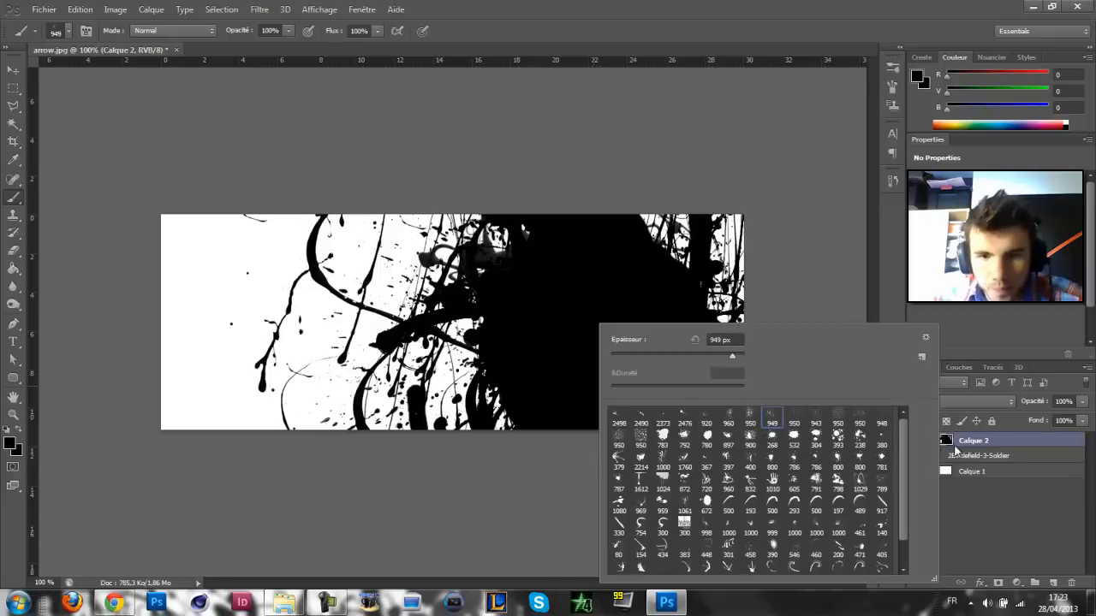
click(773, 483)
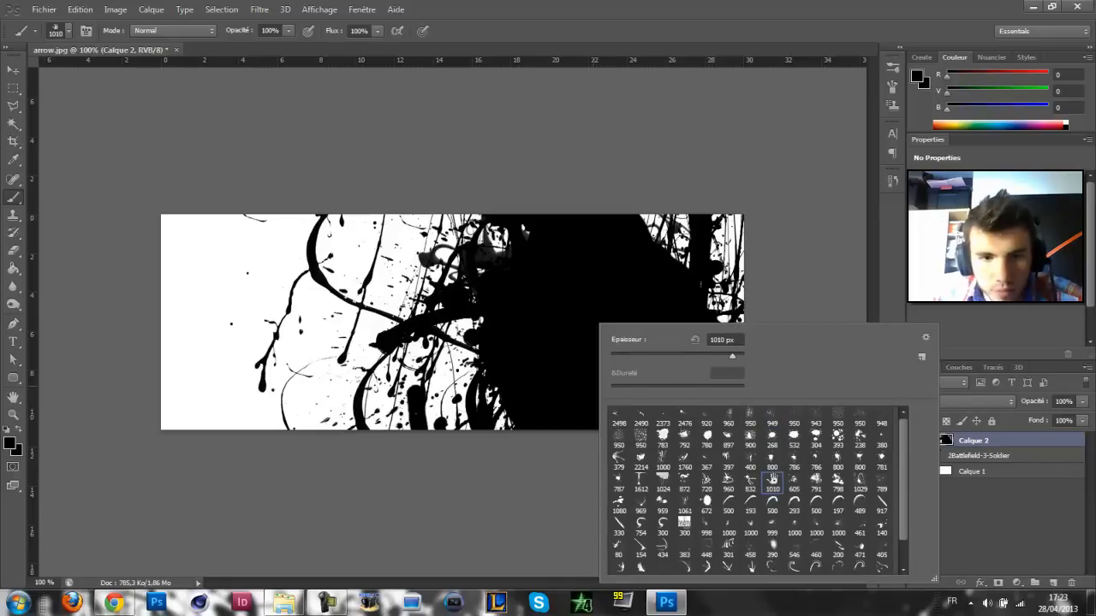
key(Return)
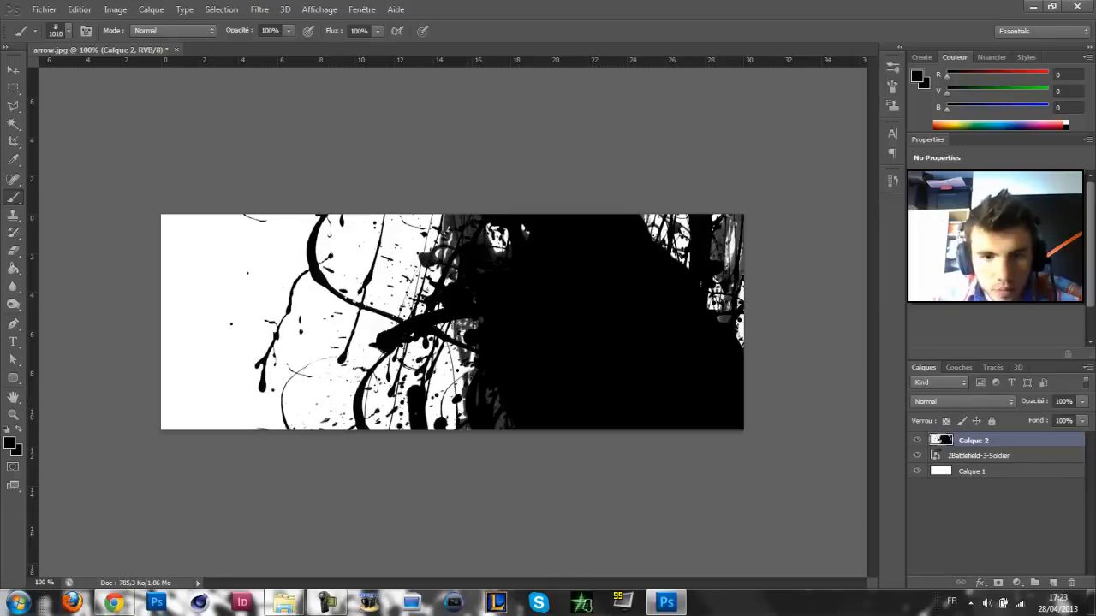
click(493, 506)
click(725, 407)
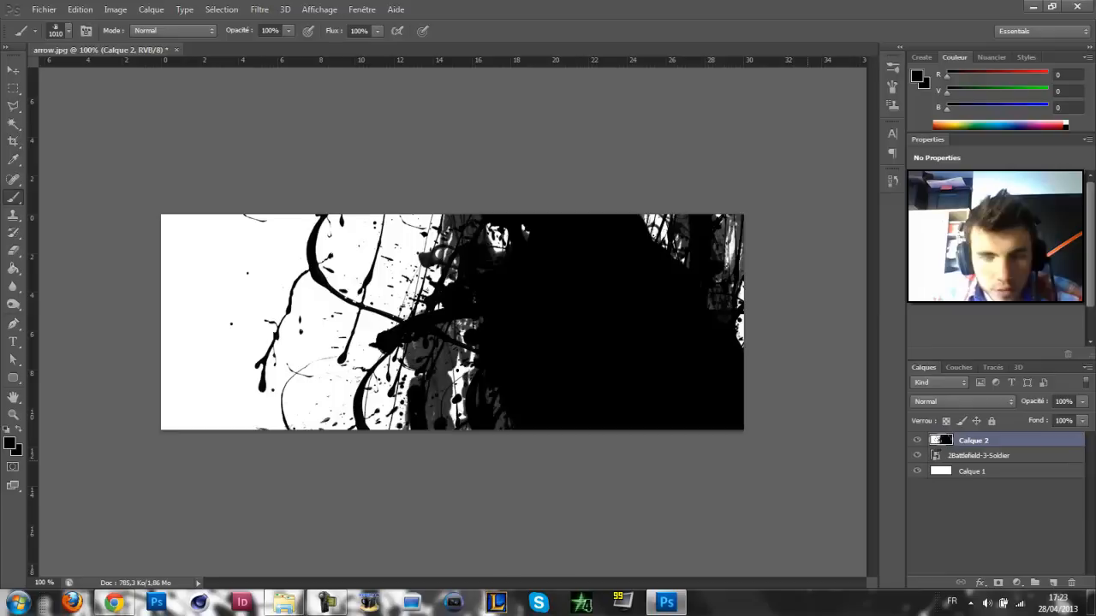
Undo all the stamps made with the 1010 px brush, going back through the history.
key(ctrl+z)
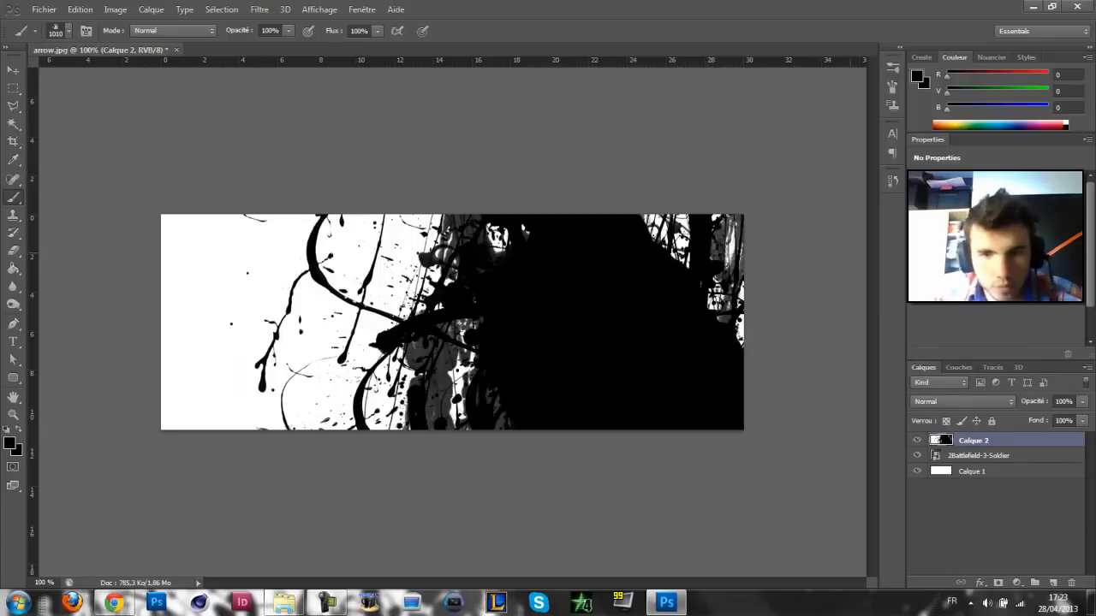
click(893, 181)
key(ctrl+alt+z)
key(ctrl+alt+z)
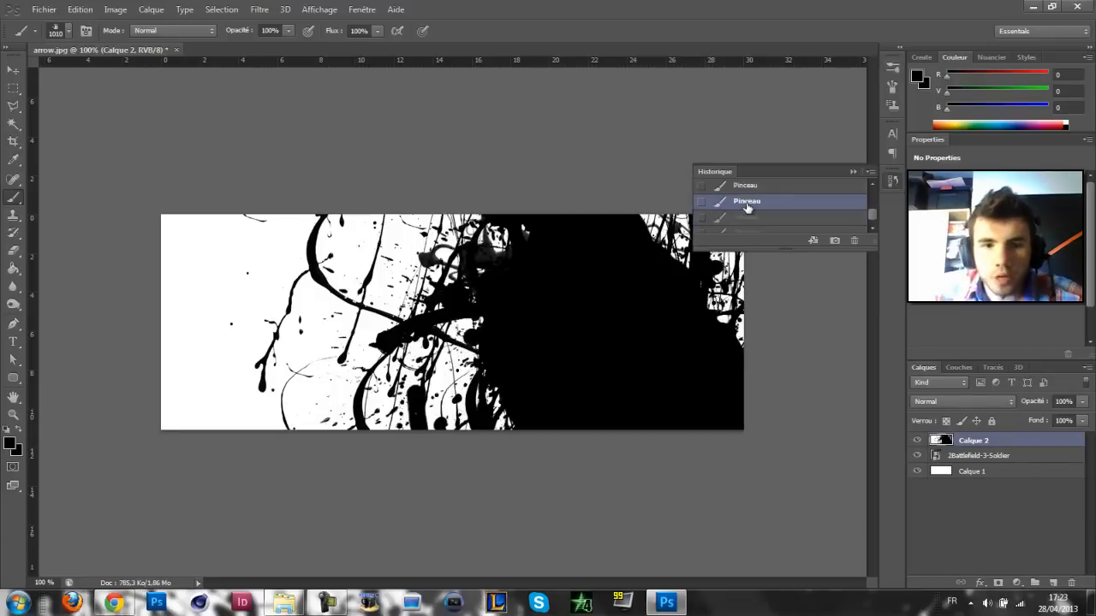
click(854, 172)
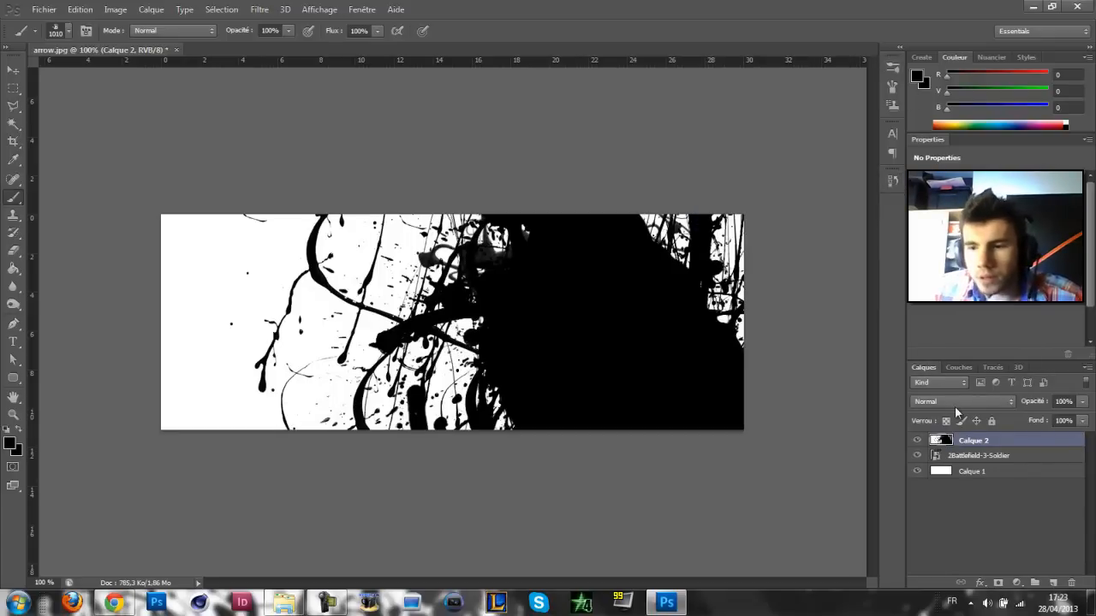
Set the blending mode of Calque 2 to Eclaircir.
click(956, 403)
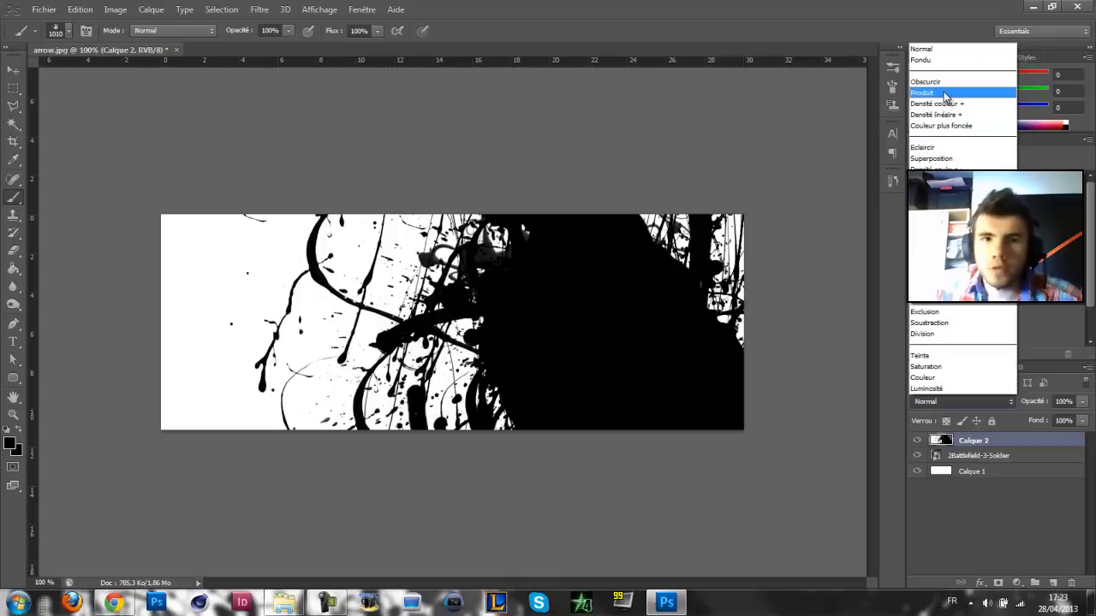
click(952, 148)
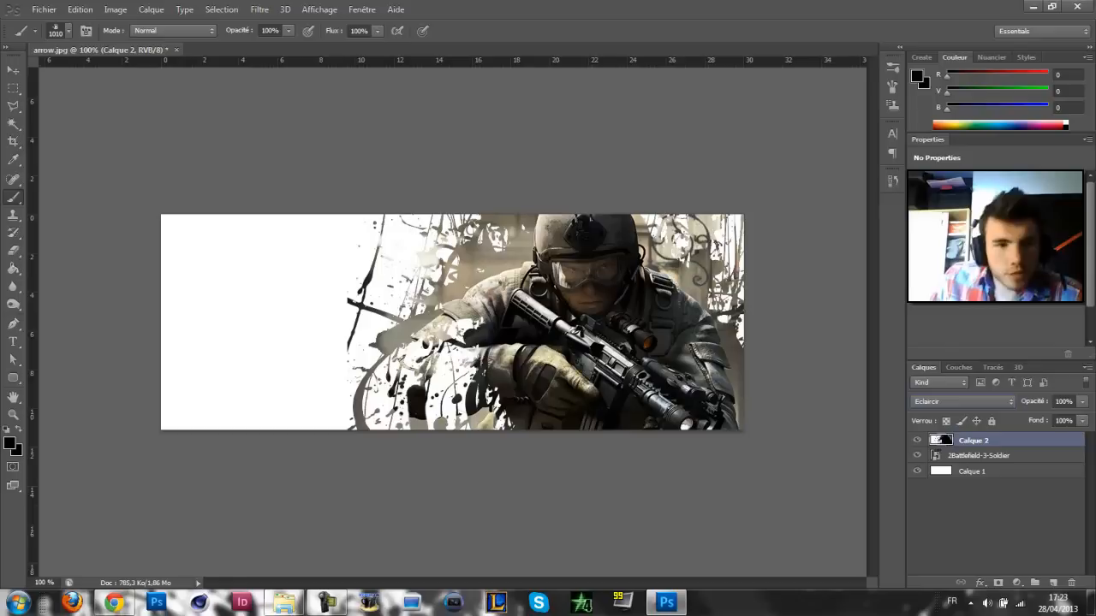
Rasterize the 2Battlefield-3-Soldier layer so its pixels can be edited.
click(13, 88)
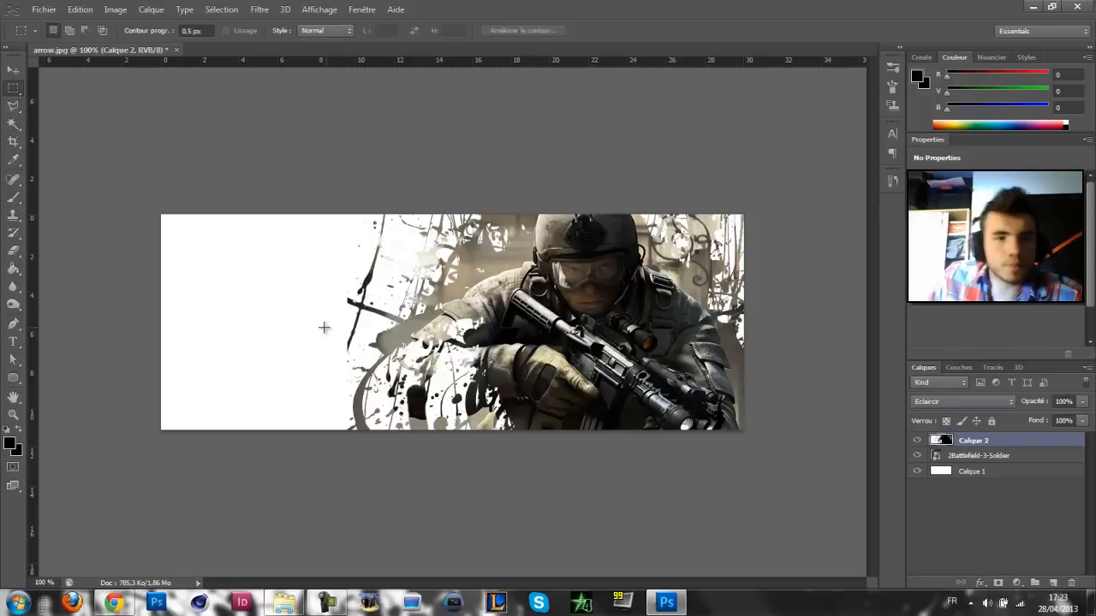
click(980, 455)
click(16, 70)
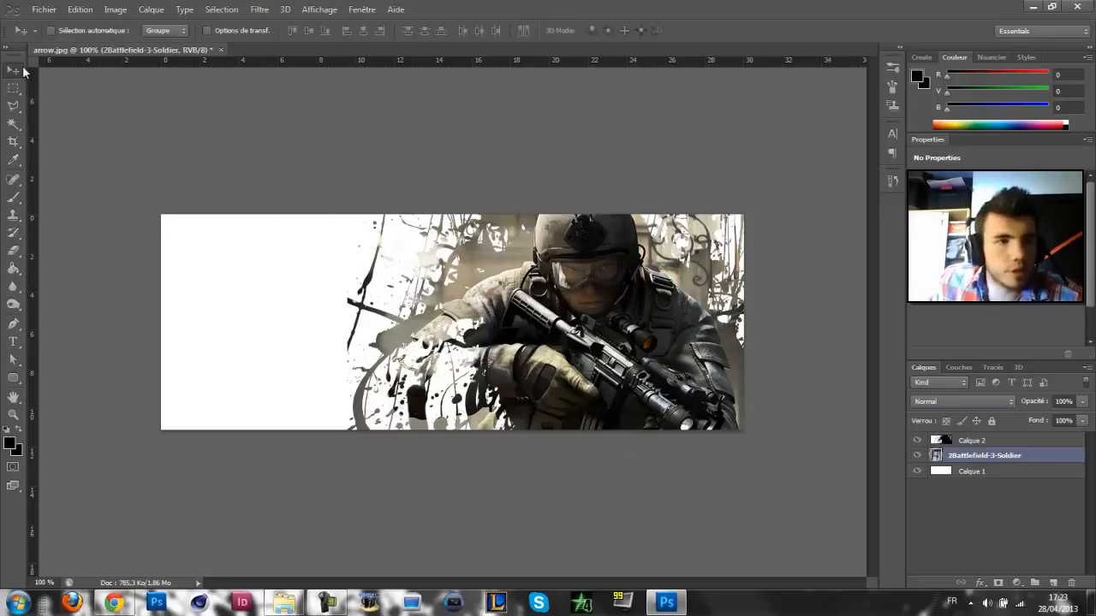
mouse_move(587, 347)
mouse_down()
mouse_move(507, 351)
mouse_move(589, 349)
mouse_move(587, 339)
mouse_up()
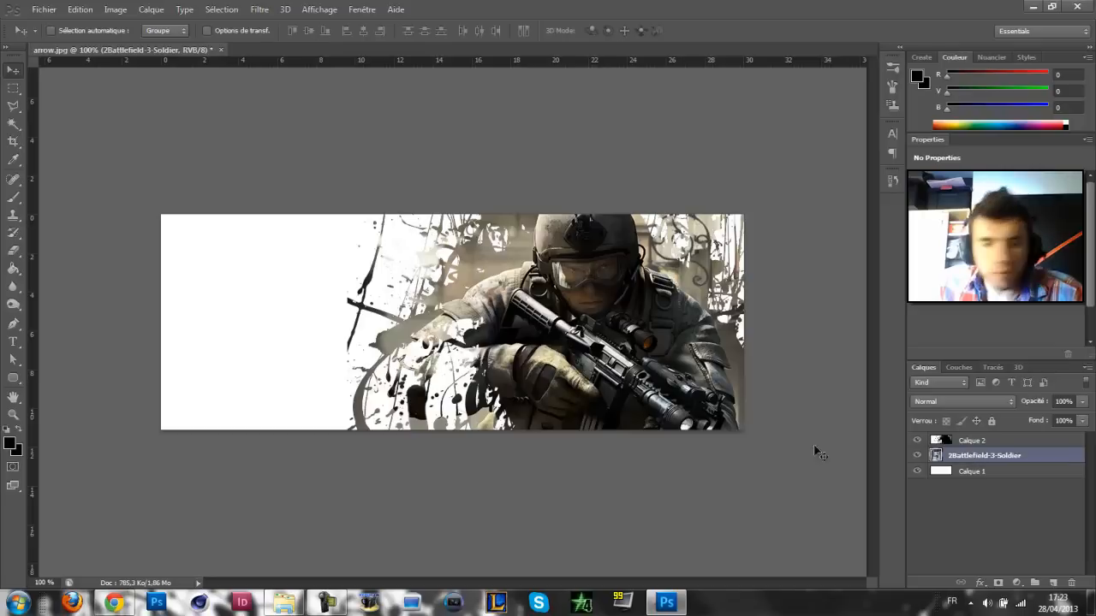
click(13, 250)
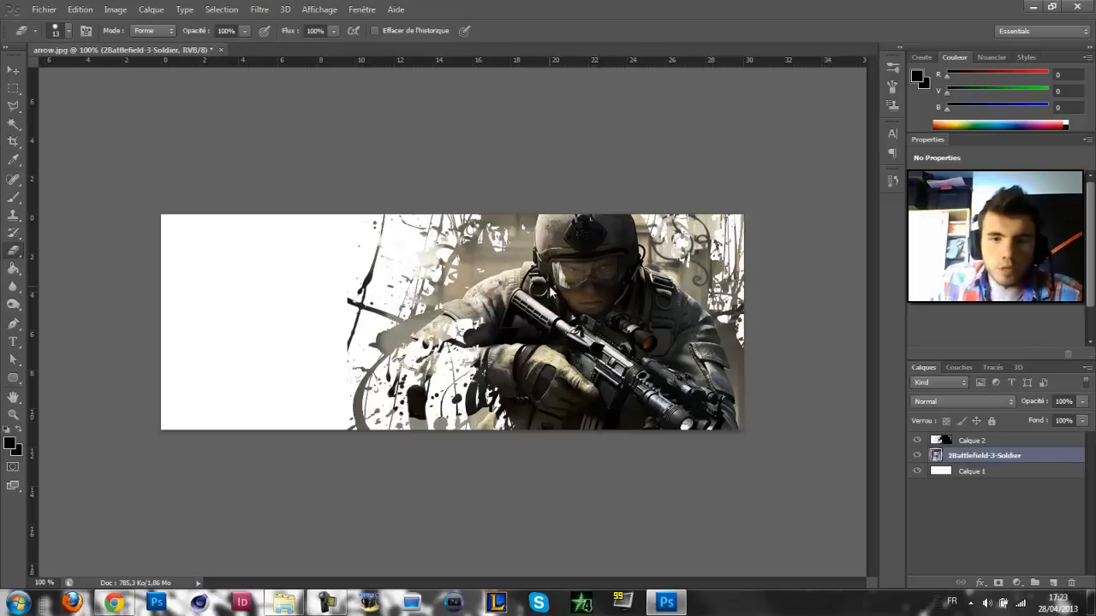
click(550, 293)
click(495, 236)
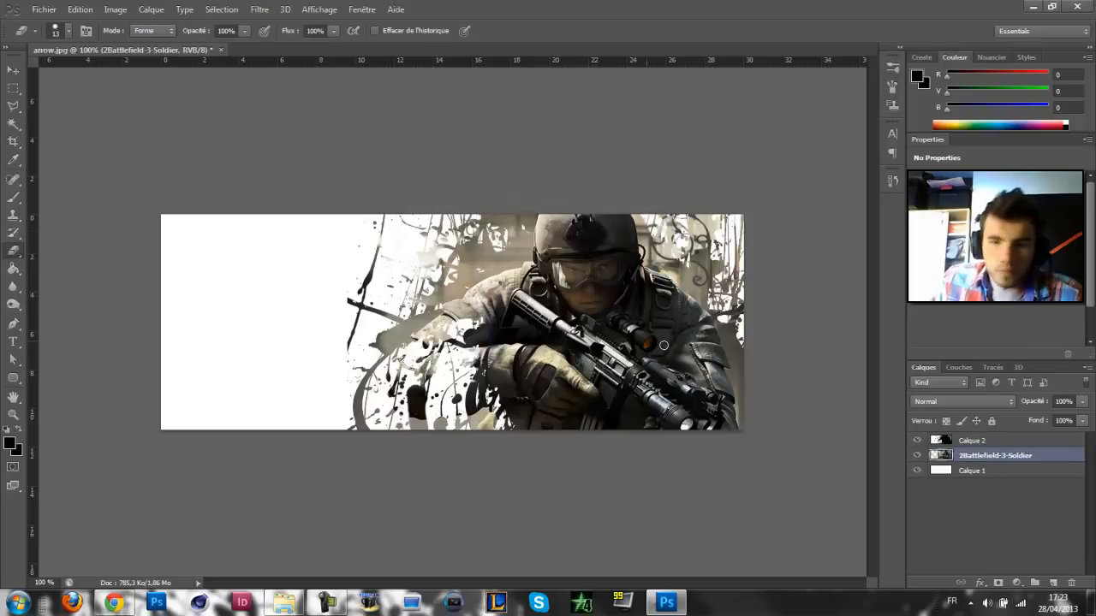
right_click(974, 455)
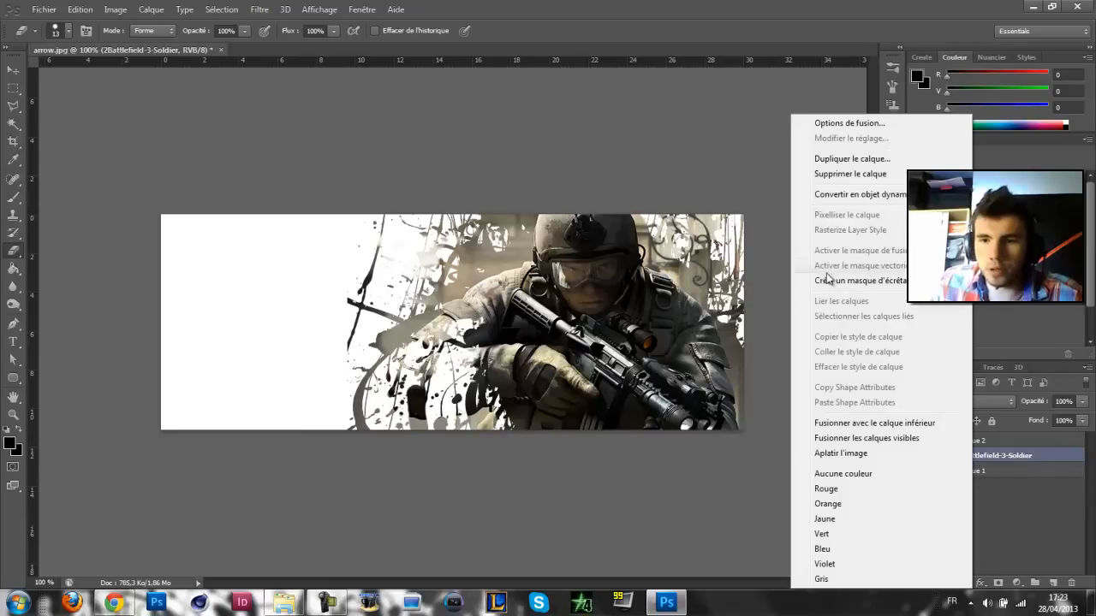
click(997, 215)
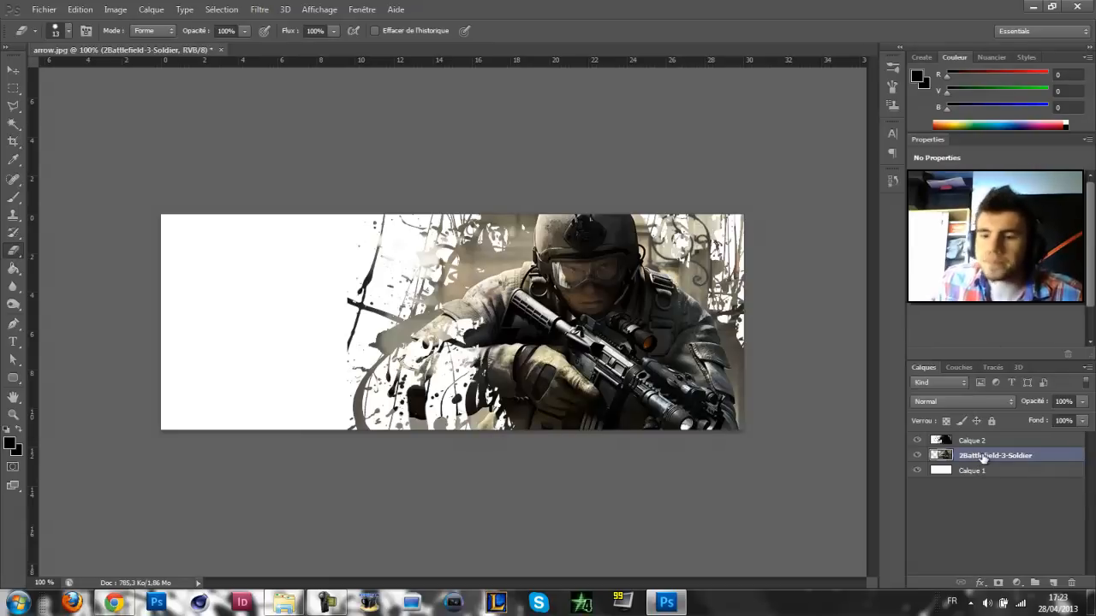
Select the blank white area beside the soldier, fill it with Contenu pris en compte at Normal mode and 100% opacity, and clear the selection.
click(12, 69)
click(13, 88)
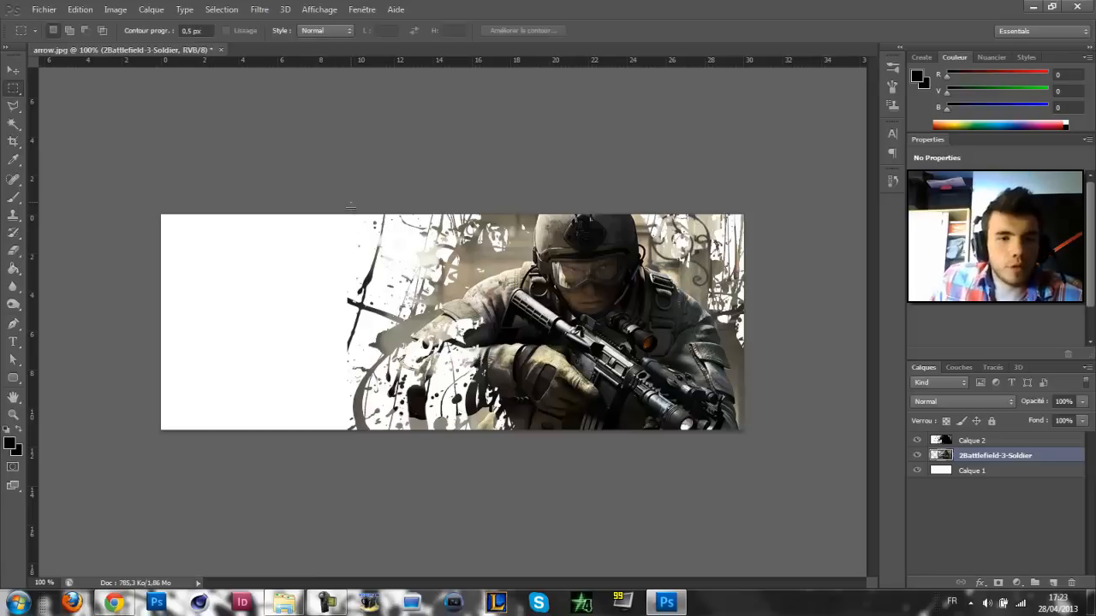
drag(351, 206, 156, 489)
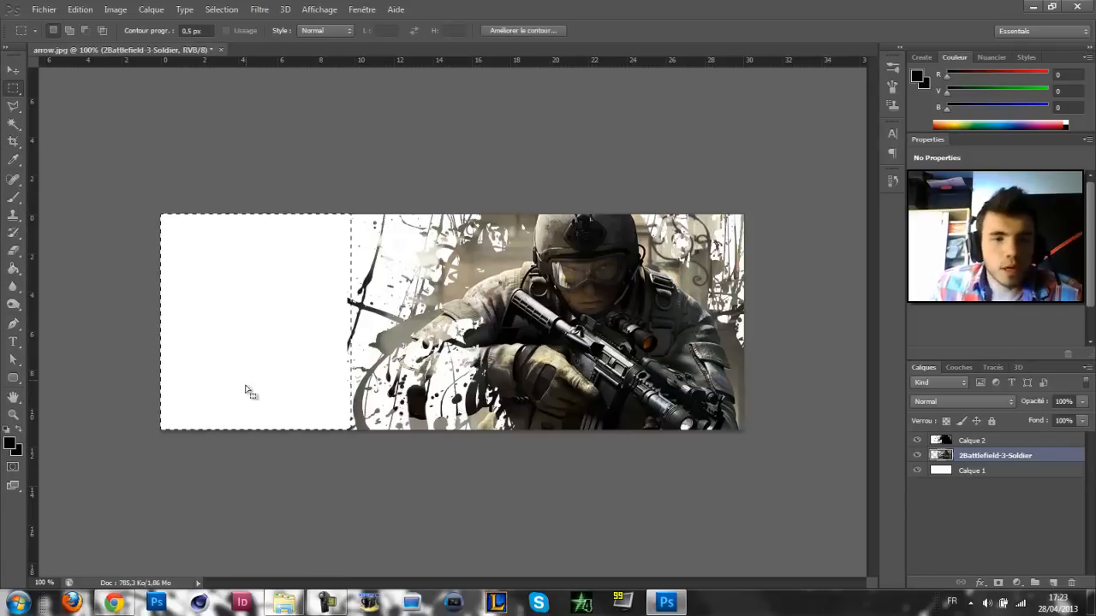
right_click(269, 299)
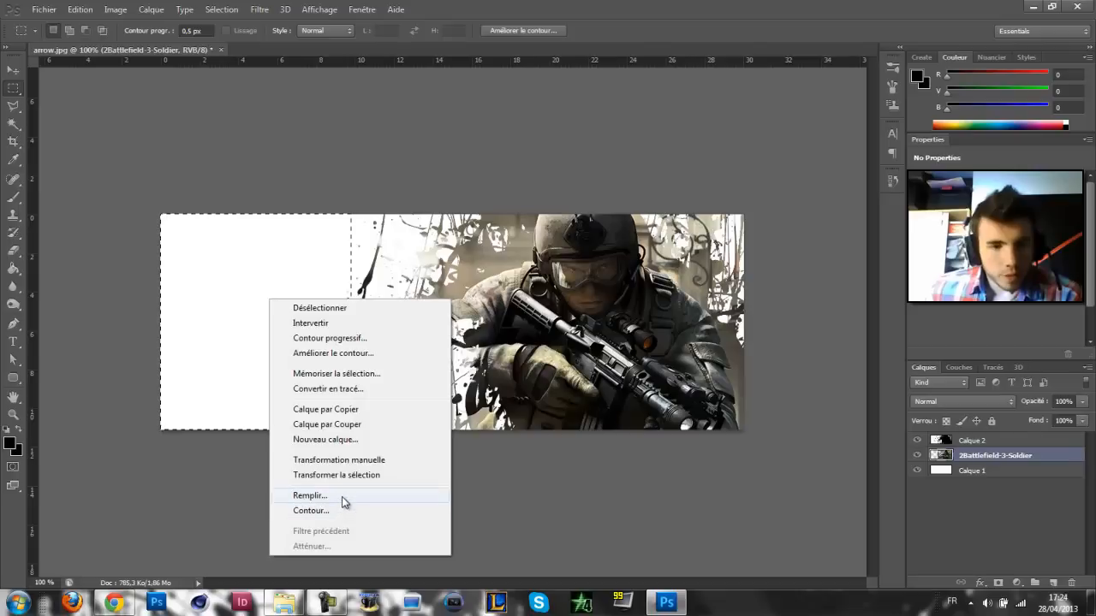
click(310, 496)
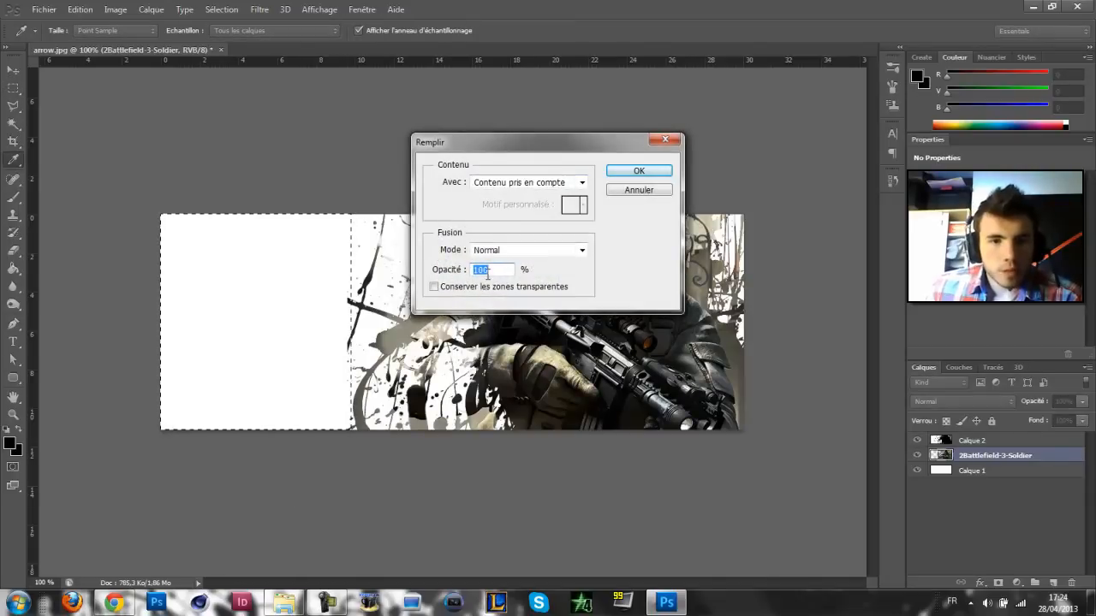
click(630, 172)
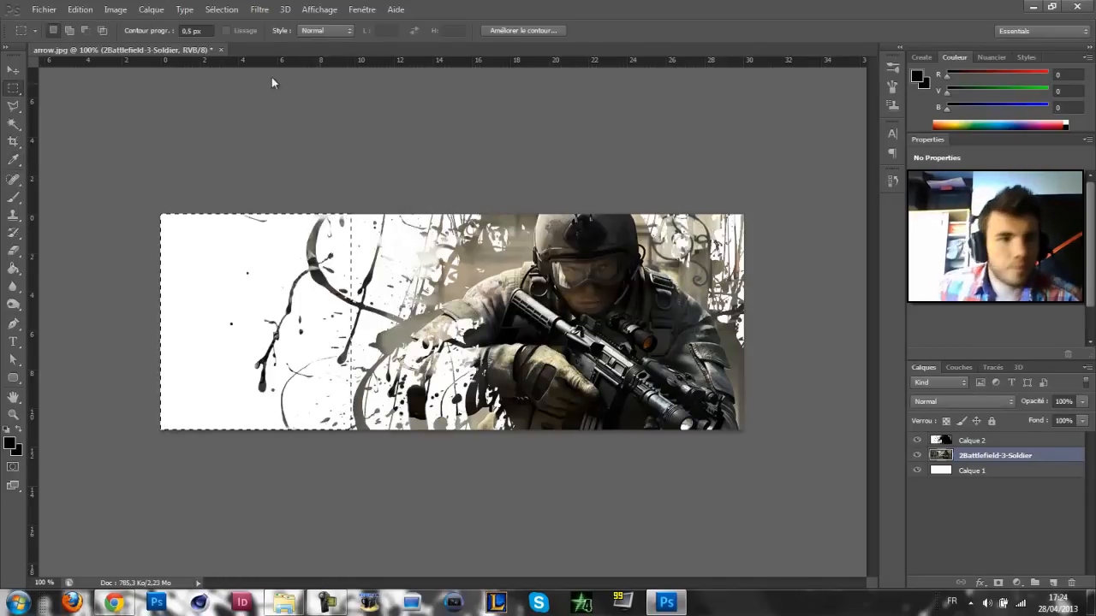
click(13, 69)
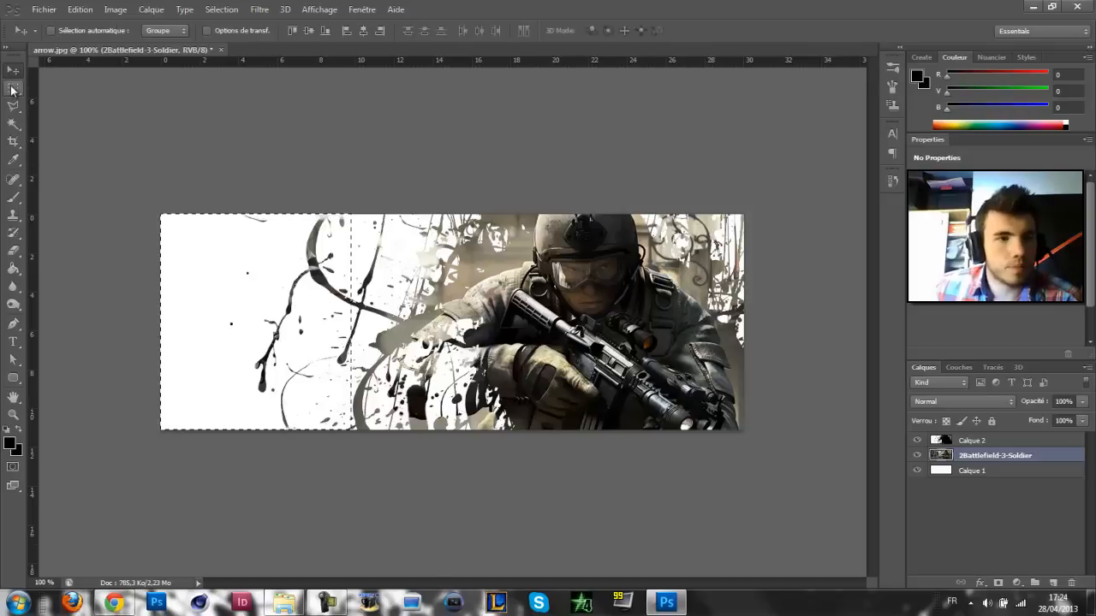
click(12, 89)
key(ctrl+d)
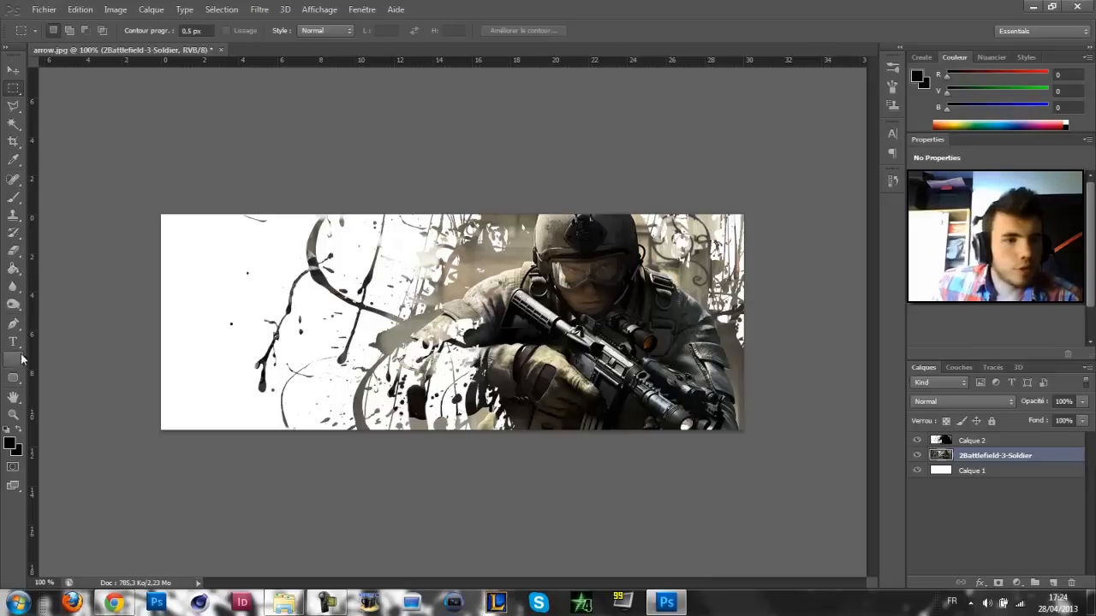
Add a new layer above Calque 2 and start a text line in the white area of the banner.
click(13, 342)
click(967, 442)
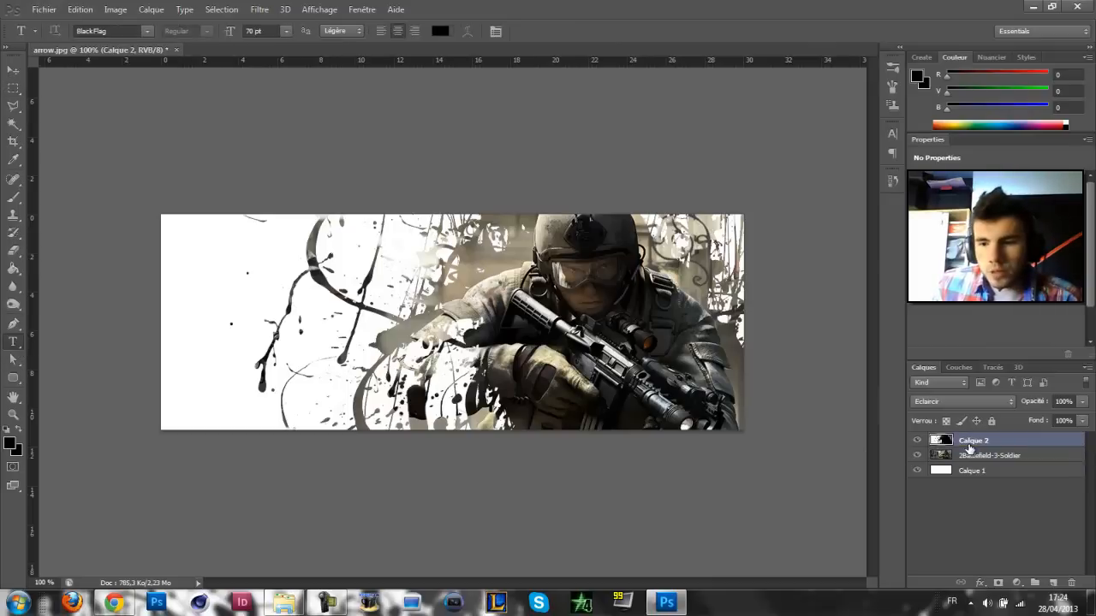
click(1054, 583)
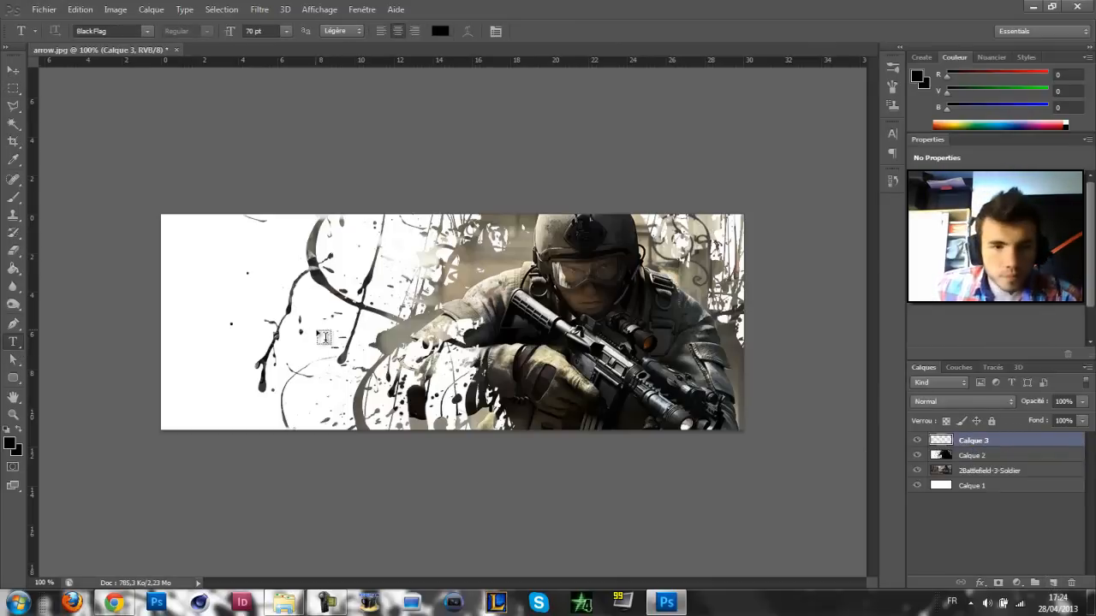
click(204, 325)
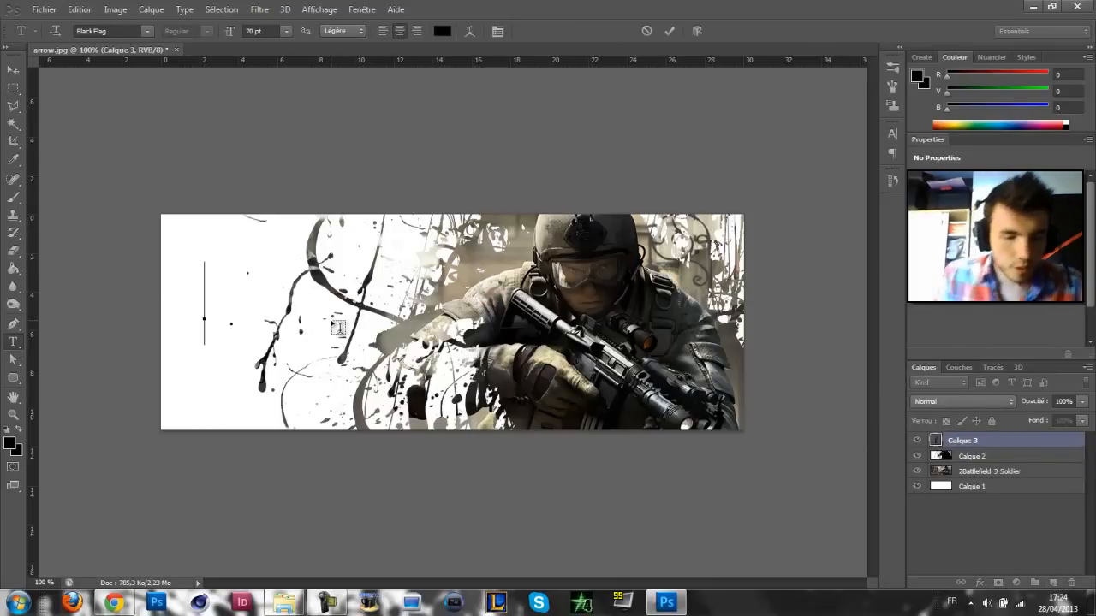
text(Cut)
text(o)
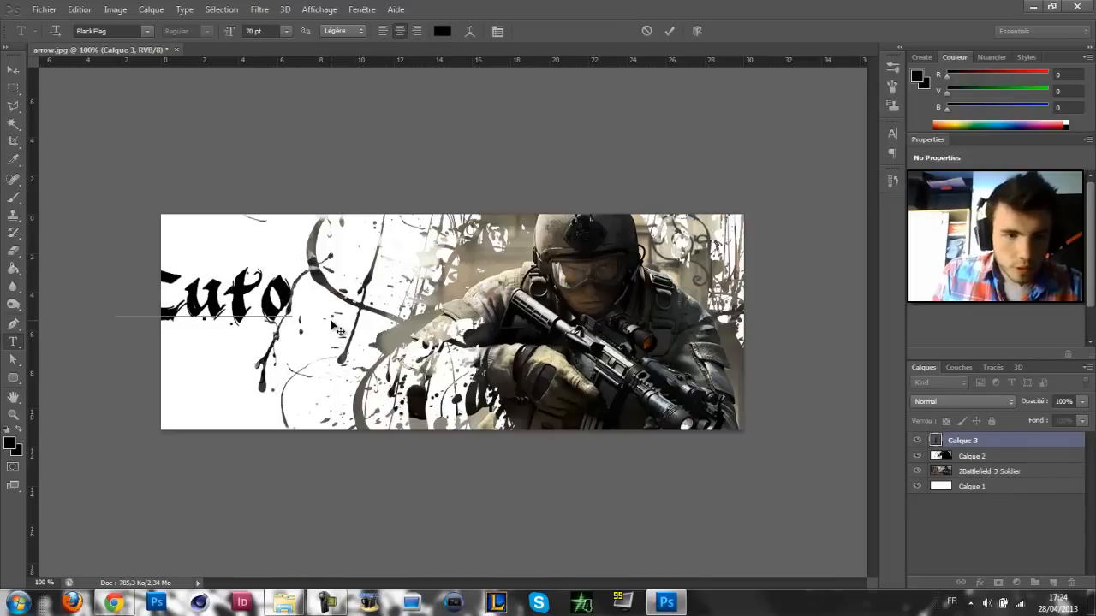
text(riel)
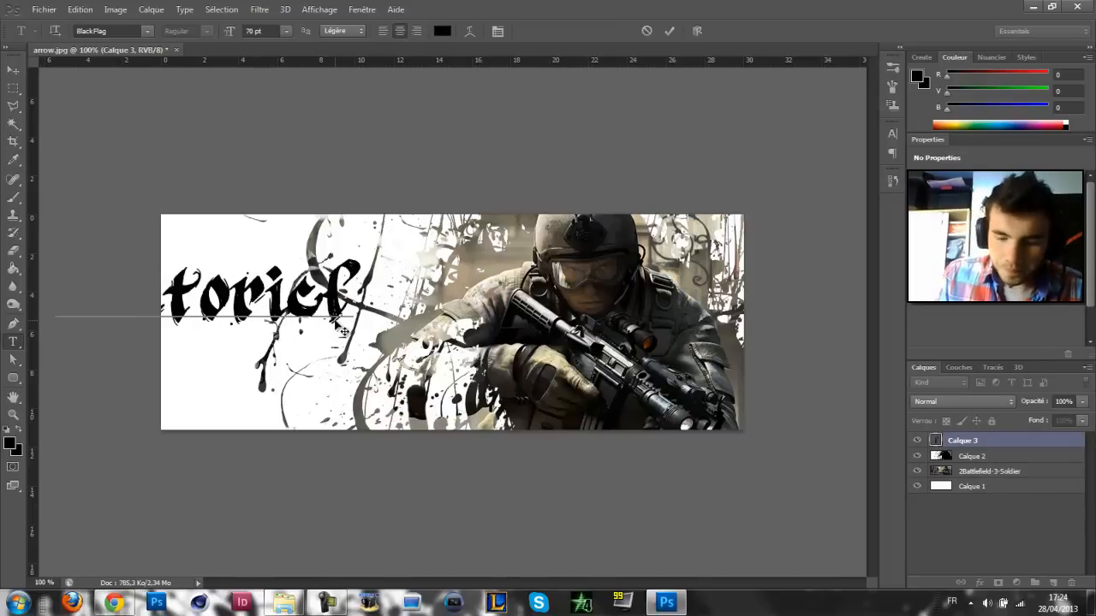
key(BackSpace)
key(BackSpace)
key(BackSpace)
key(BackSpace)
key(BackSpace)
key(BackSpace)
key(BackSpace)
key(BackSpace)
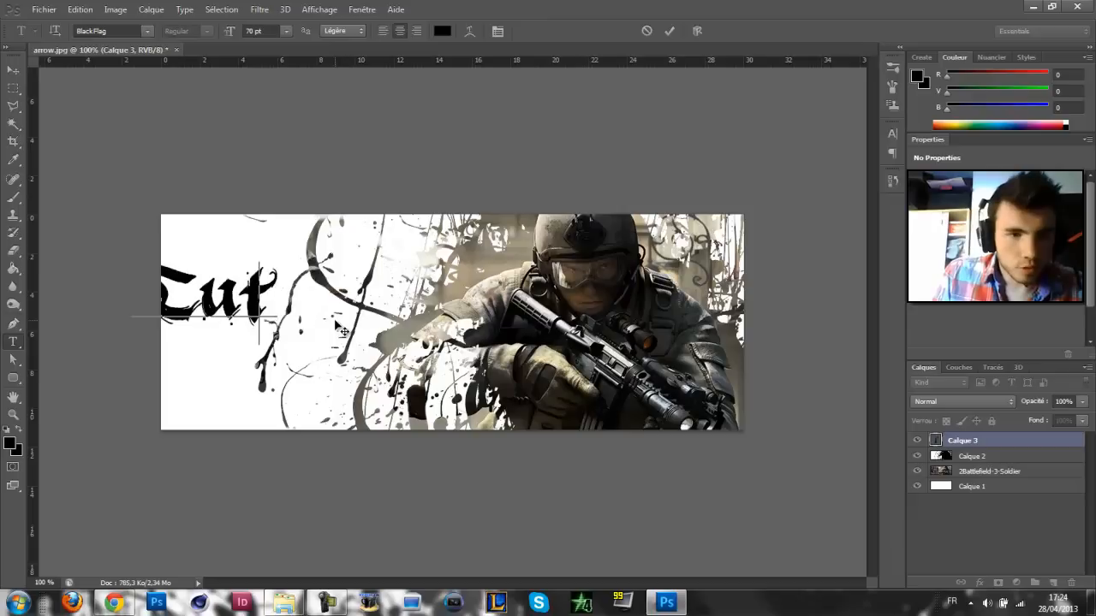
Enter the text "ToYzTuto" and shift it to the right until the whole word fits on the banner.
text(Toyz)
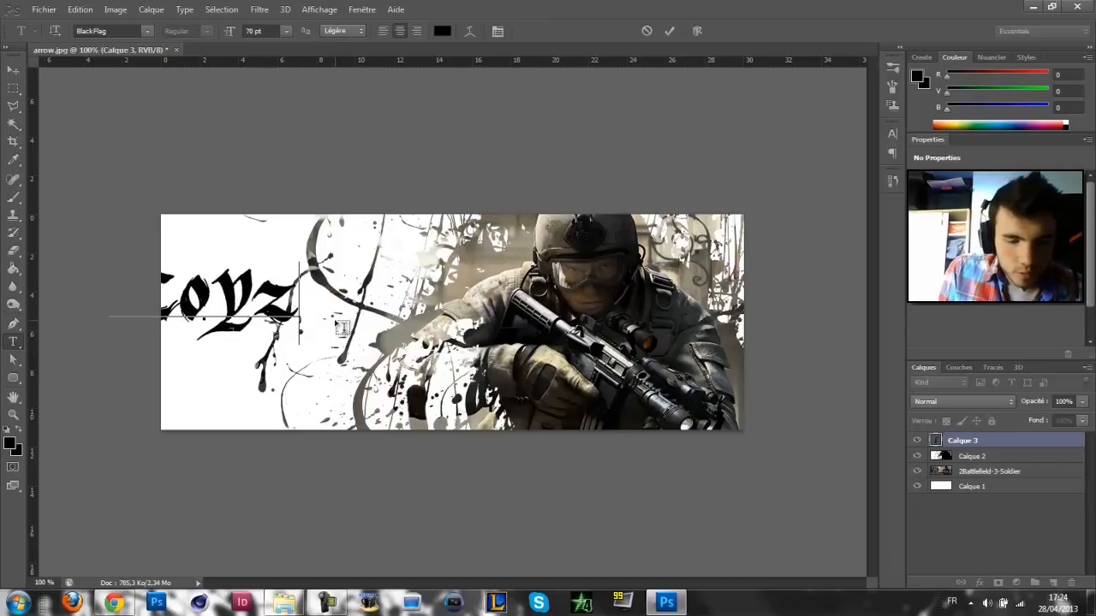
text(Tuto)
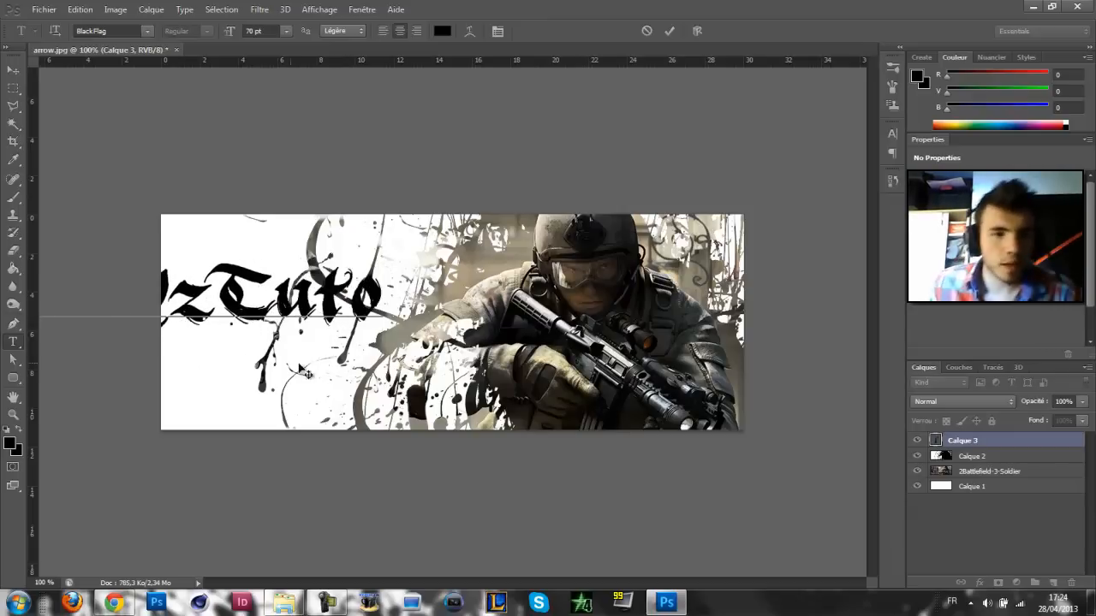
drag(306, 371, 439, 368)
Change the font of the whole ToYzTuto text to Century.
drag(511, 300, 183, 288)
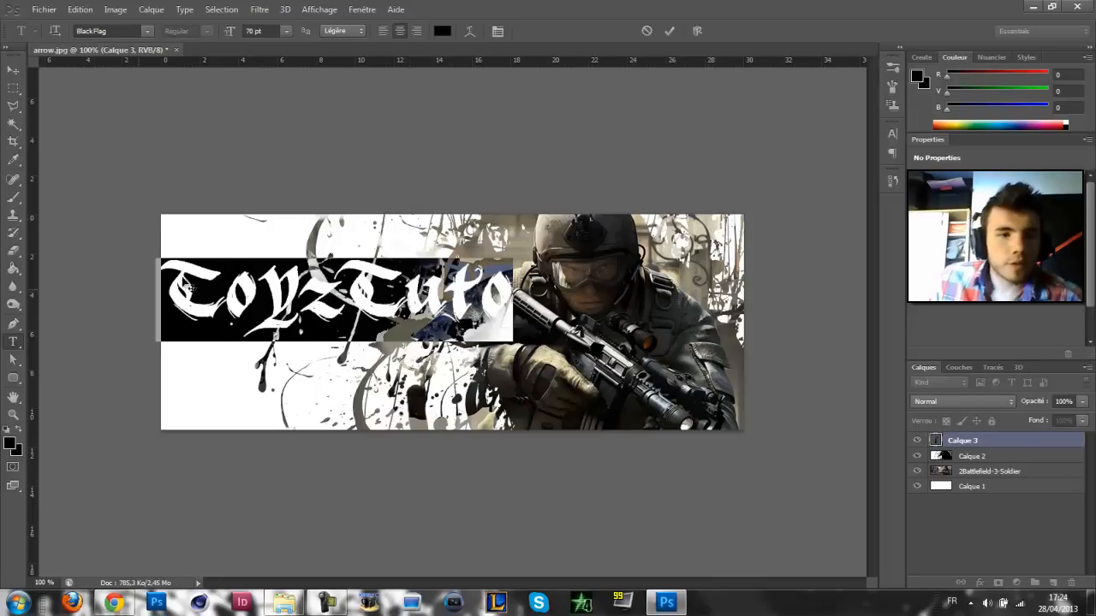
click(105, 31)
key(Up)
key(Up)
key(Up)
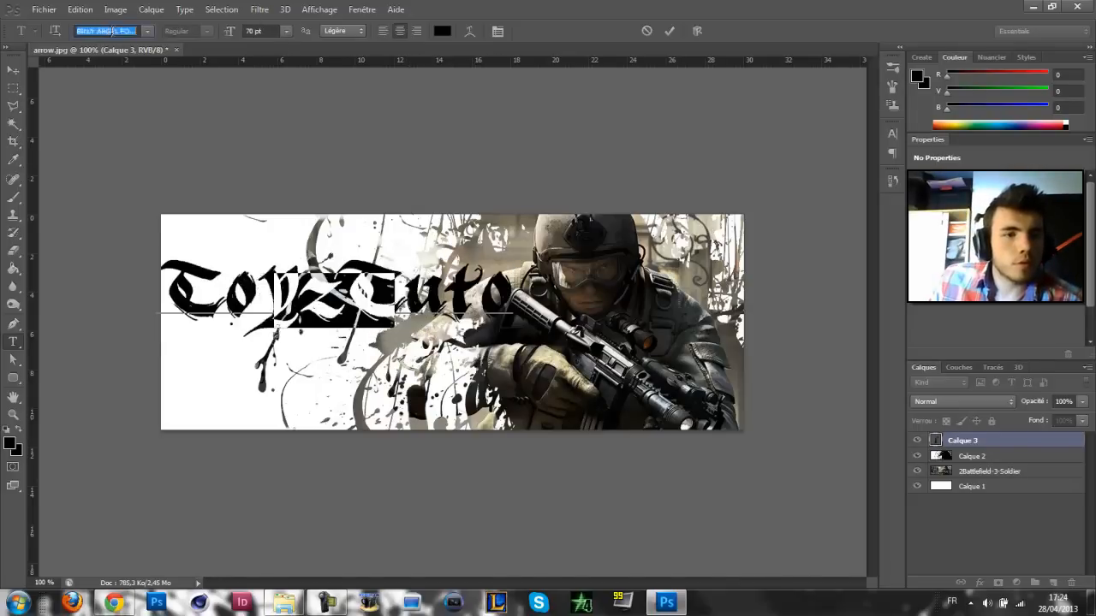
click(146, 31)
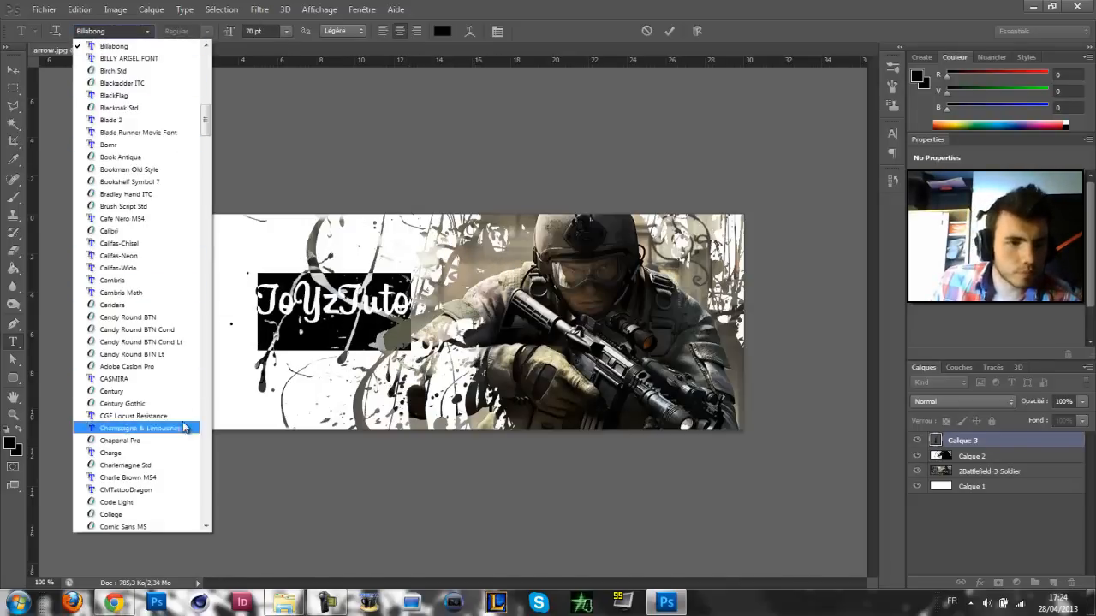
click(161, 387)
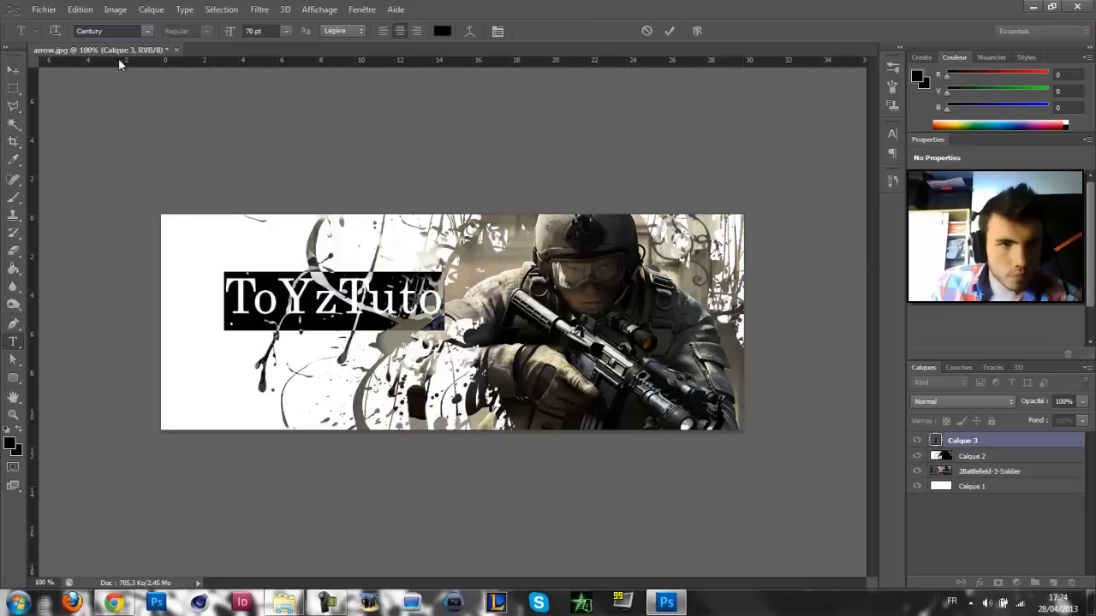
Set the ToYzTuto text size to 48 pt and move the text slightly down and to the left.
click(286, 31)
click(295, 175)
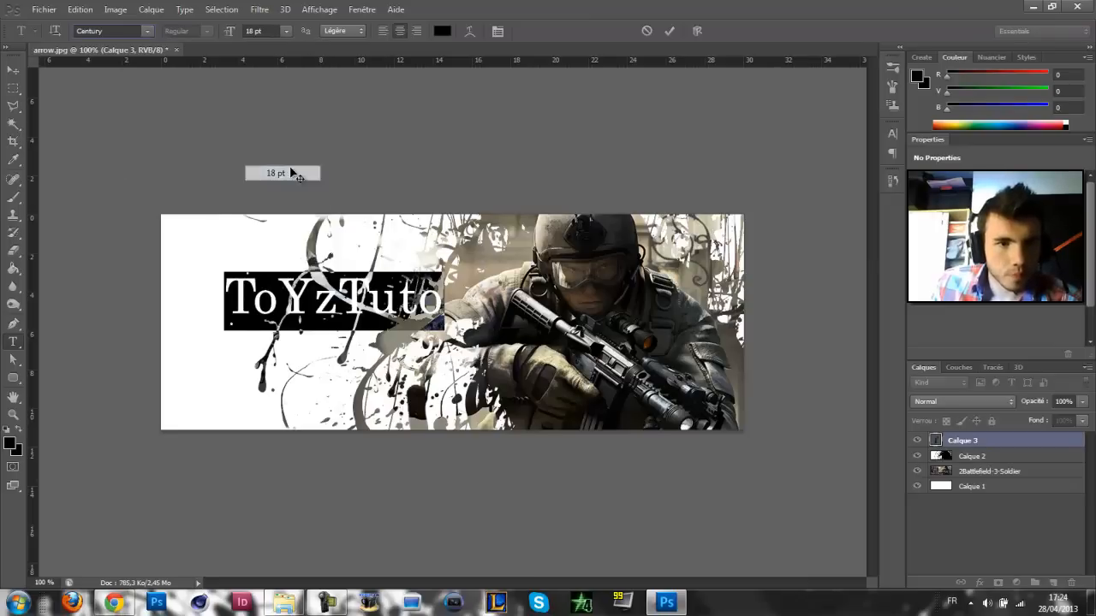
click(288, 32)
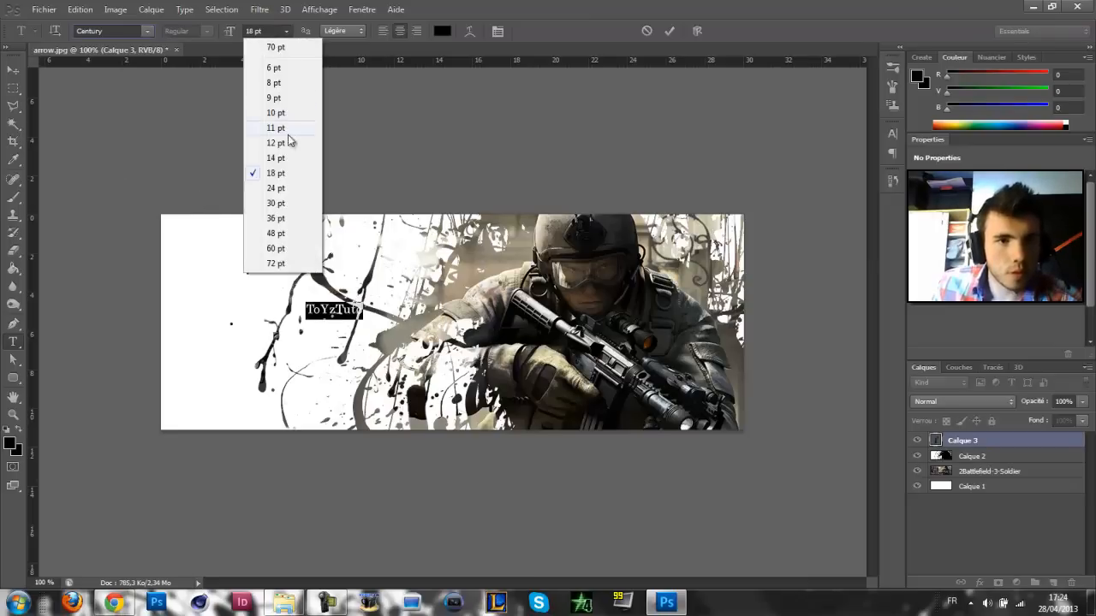
click(290, 234)
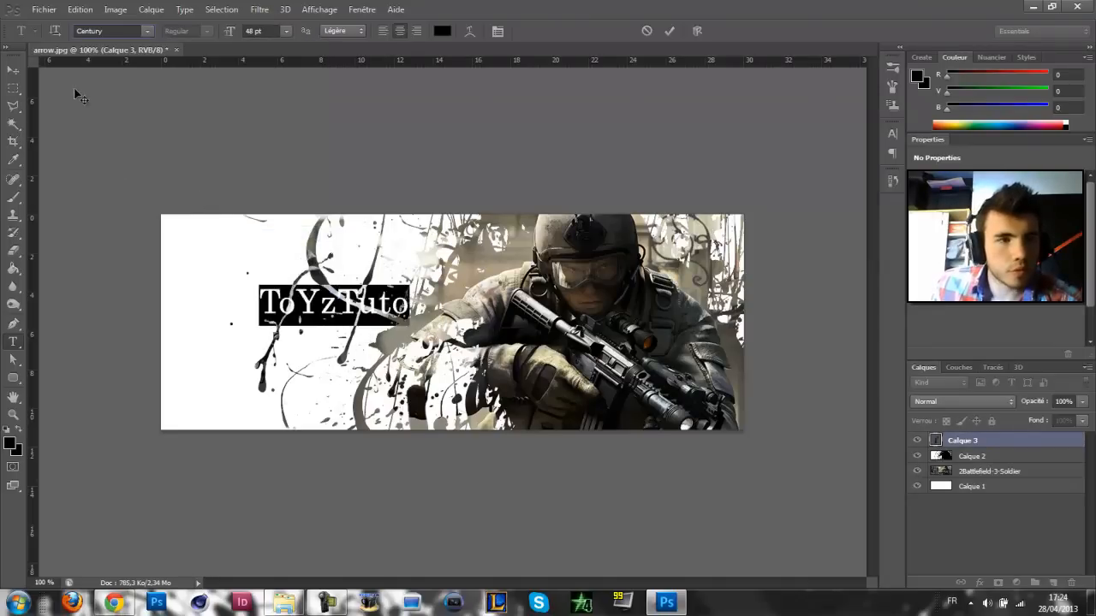
click(13, 70)
mouse_move(363, 343)
mouse_down()
mouse_move(410, 316)
mouse_move(417, 345)
mouse_move(372, 364)
mouse_move(347, 356)
mouse_up()
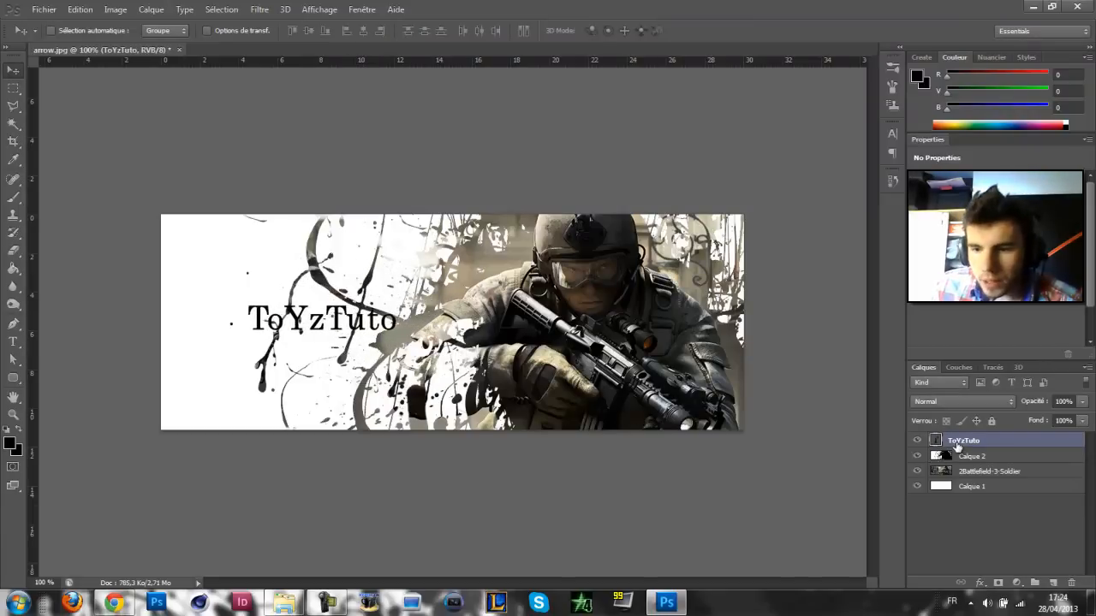
Rasterize the ToYzTuto text layer and convert it together with Calque 2 into one smart object.
right_click(934, 445)
click(837, 201)
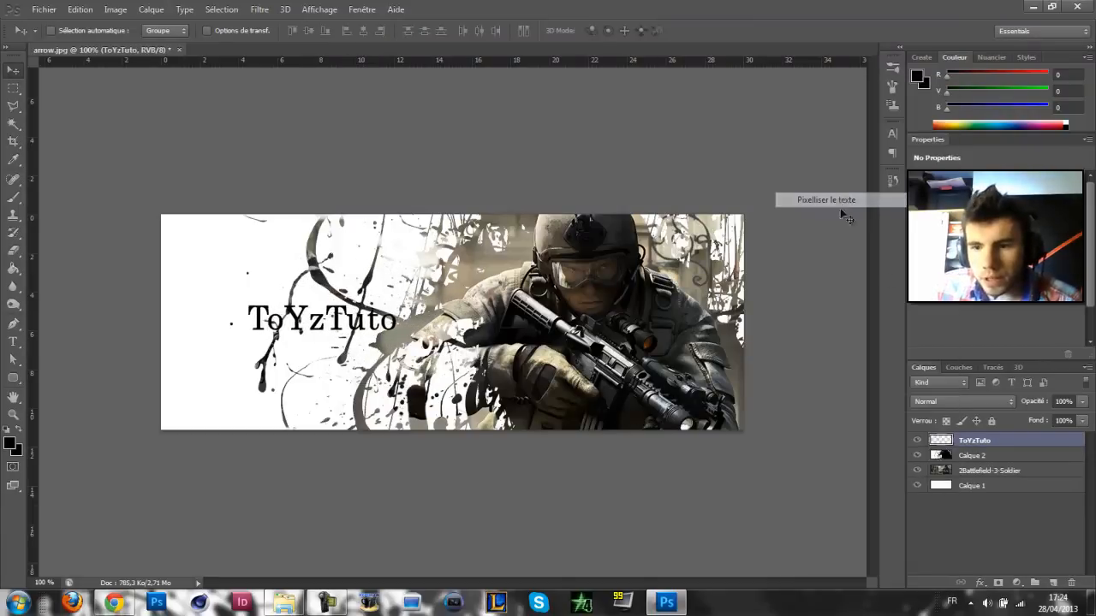
shift+click(1002, 457)
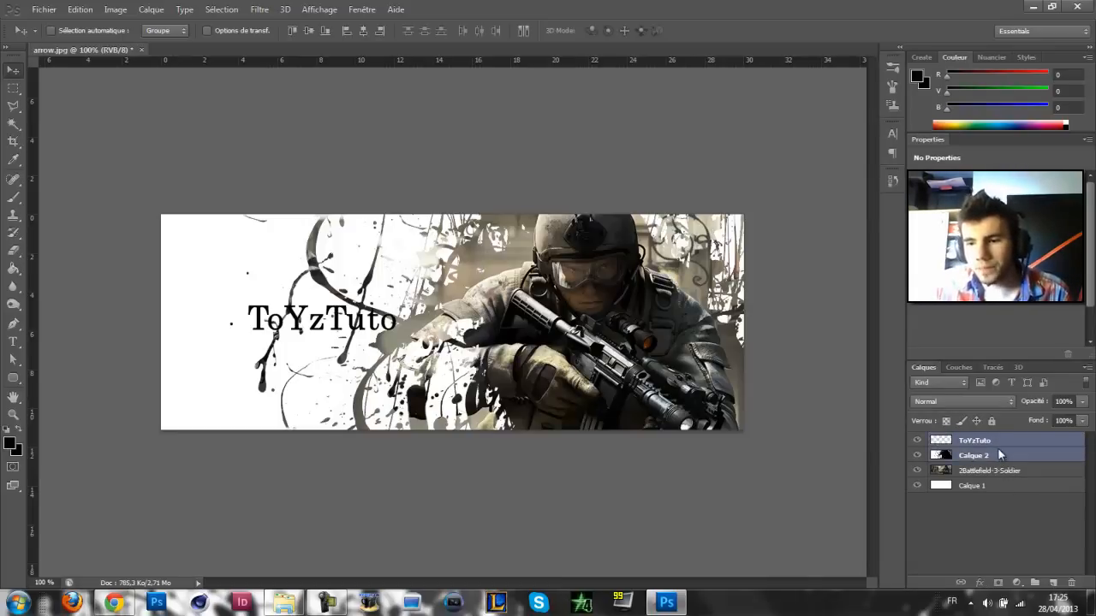
right_click(998, 454)
click(856, 195)
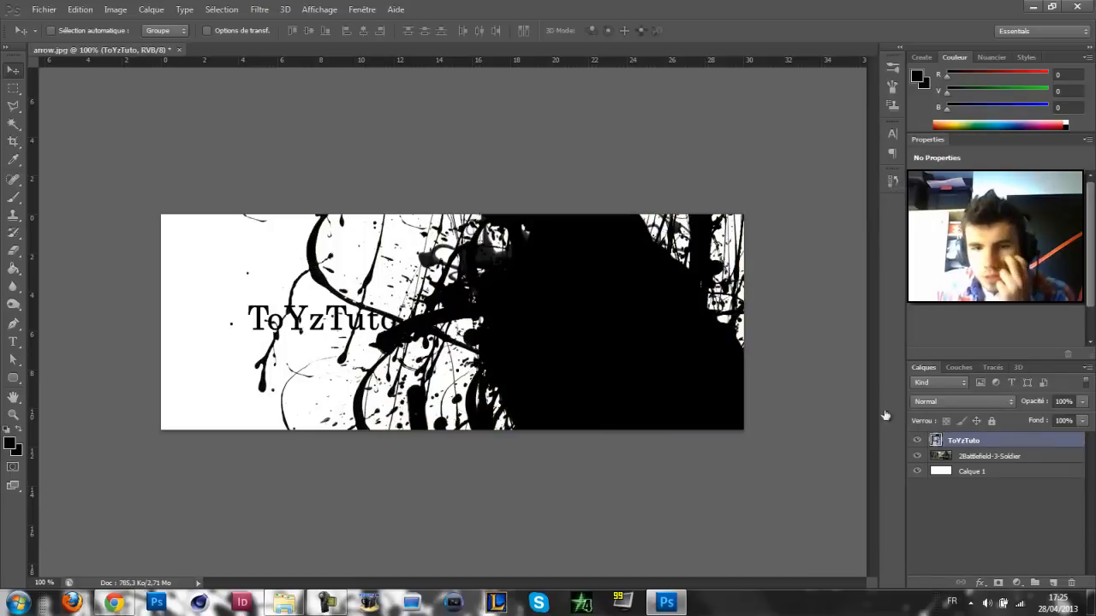
Set the blending mode of the combined ToYzTuto layer to Eclaircir.
click(956, 400)
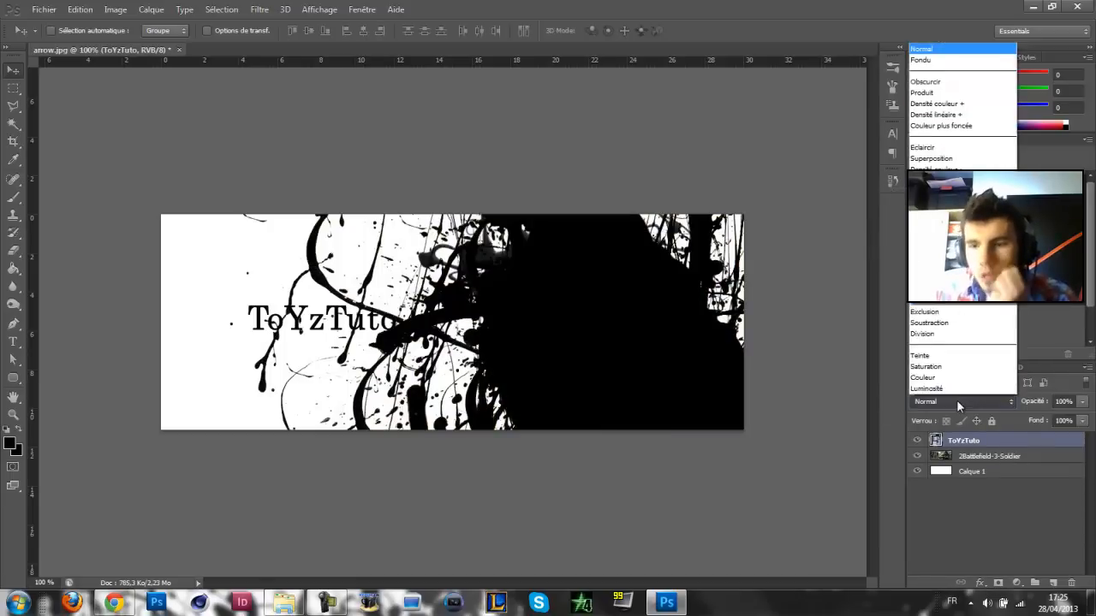
click(932, 149)
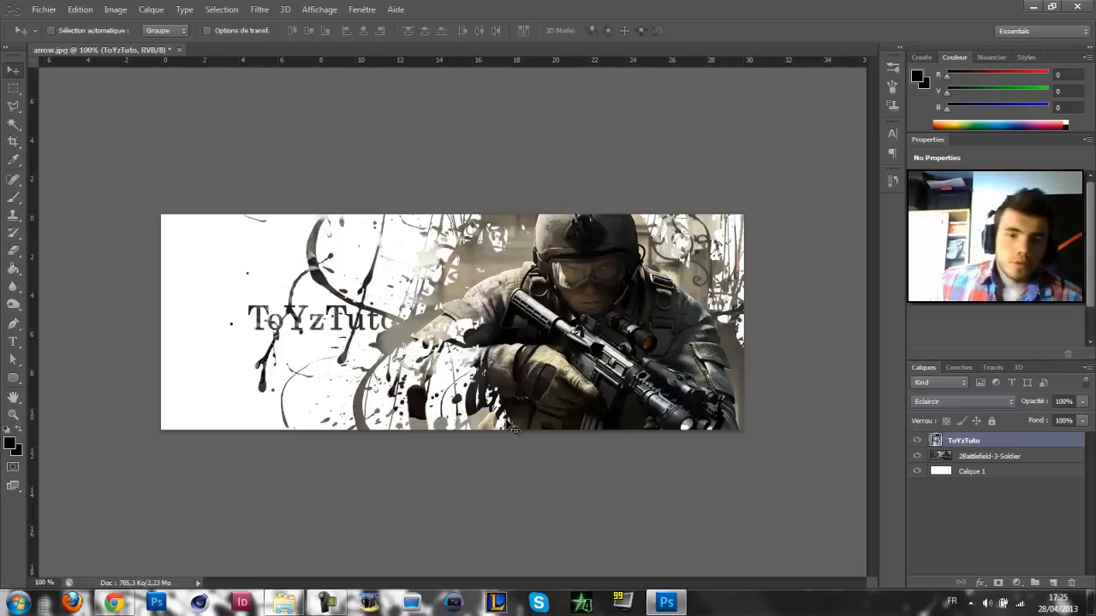
Examine the Varus desktop wallpaper as an example of the splatter style and return to the banner in Photoshop.
click(1034, 6)
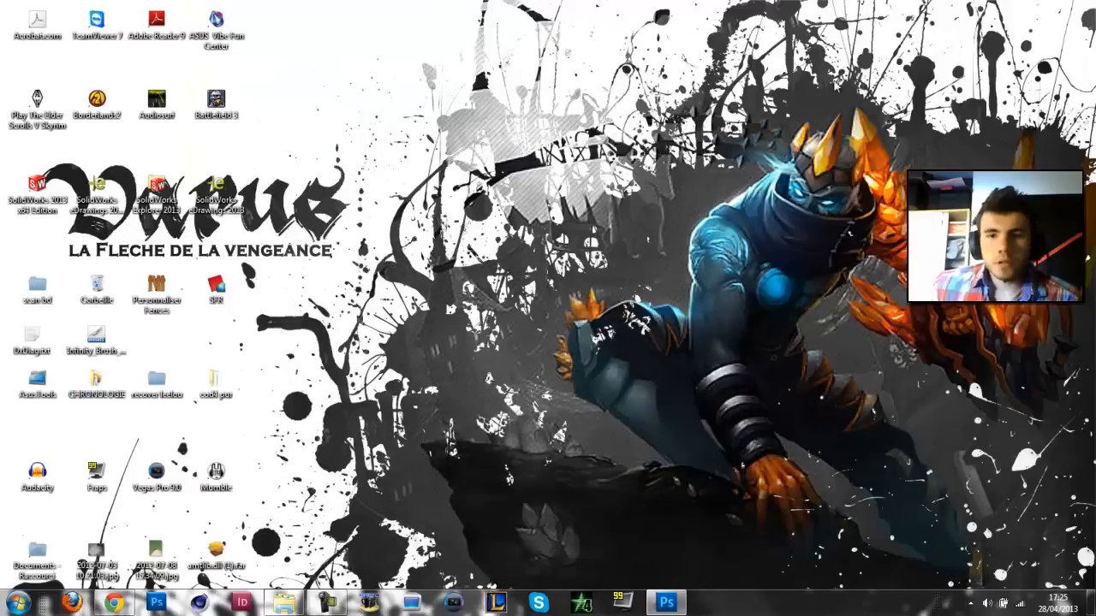
click(666, 603)
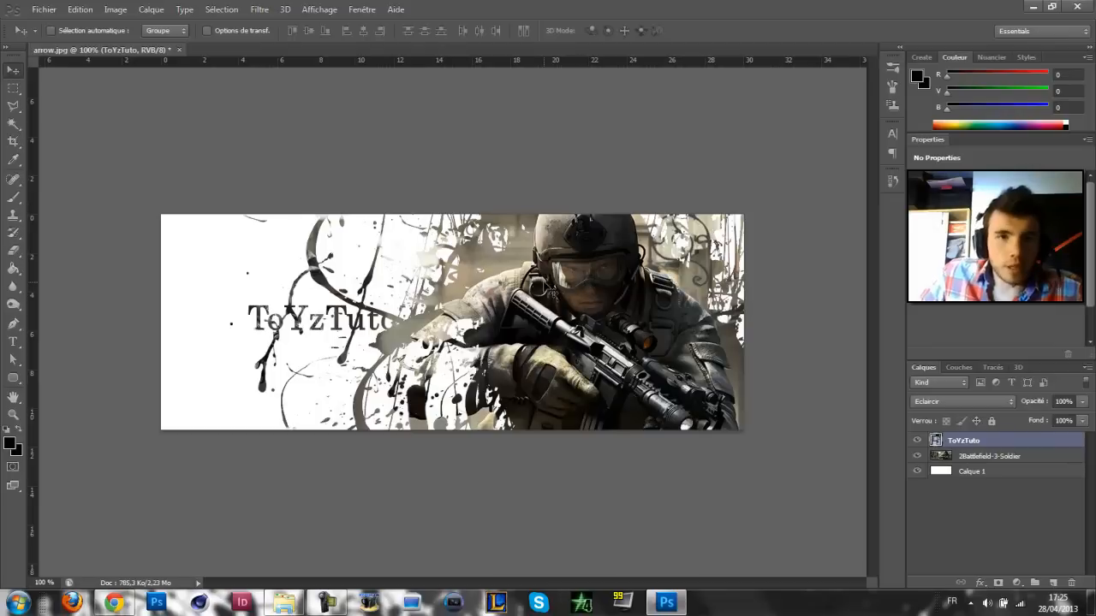
click(326, 603)
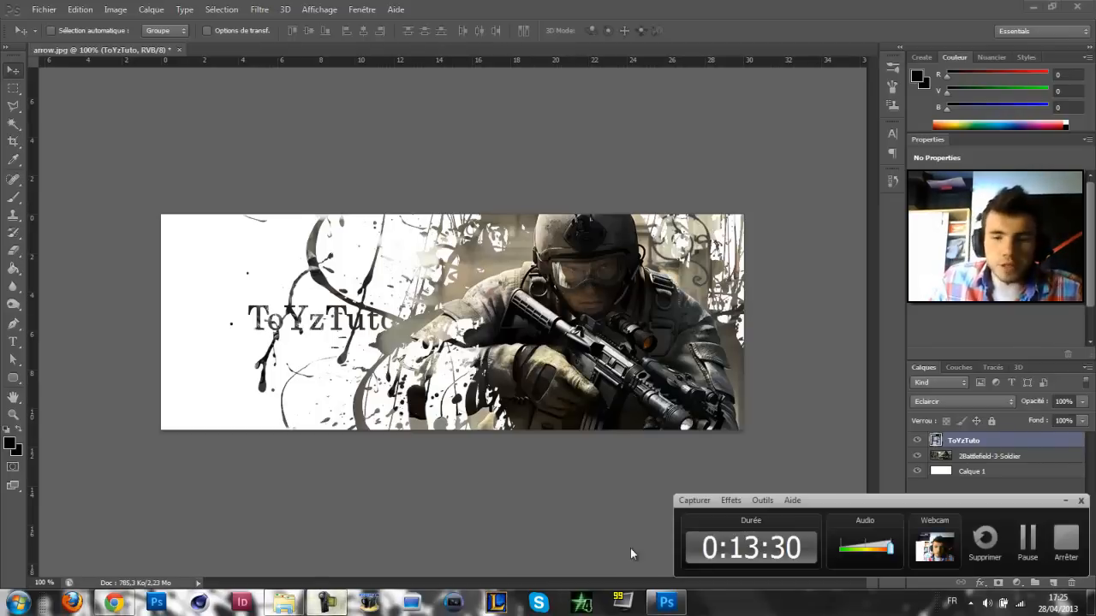